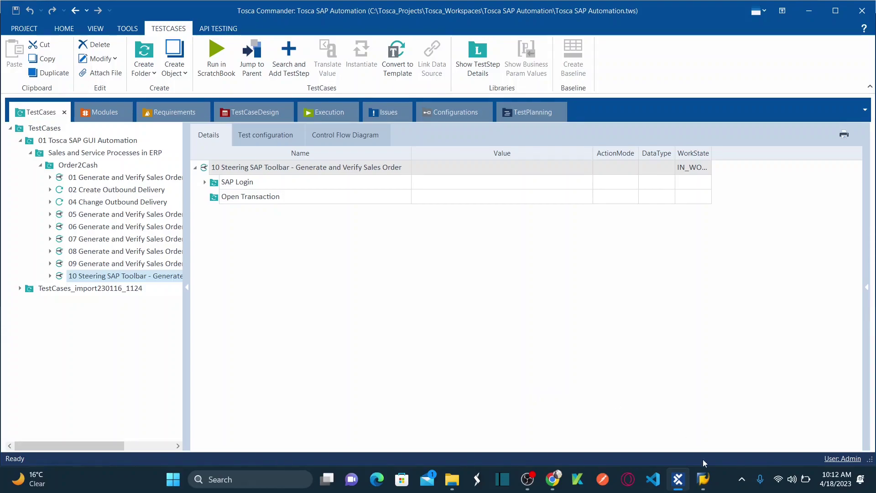
Step: Bring SAP Easy Access to the front, briefly checking SAP Logon 740 first
mouse_move(705, 483)
left_click(727, 427)
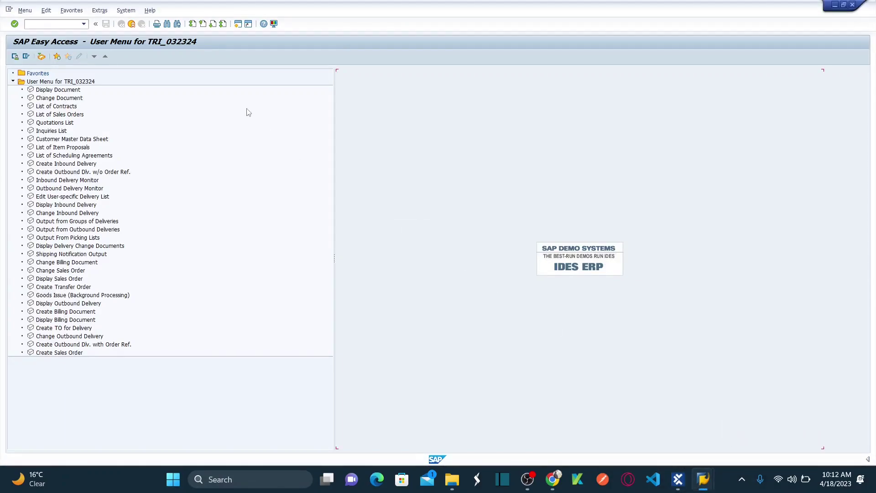
mouse_move(704, 480)
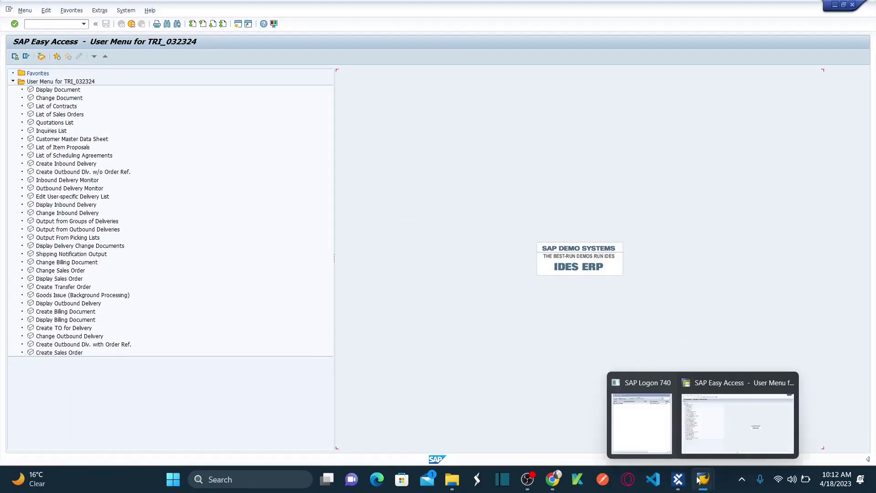
left_click(649, 434)
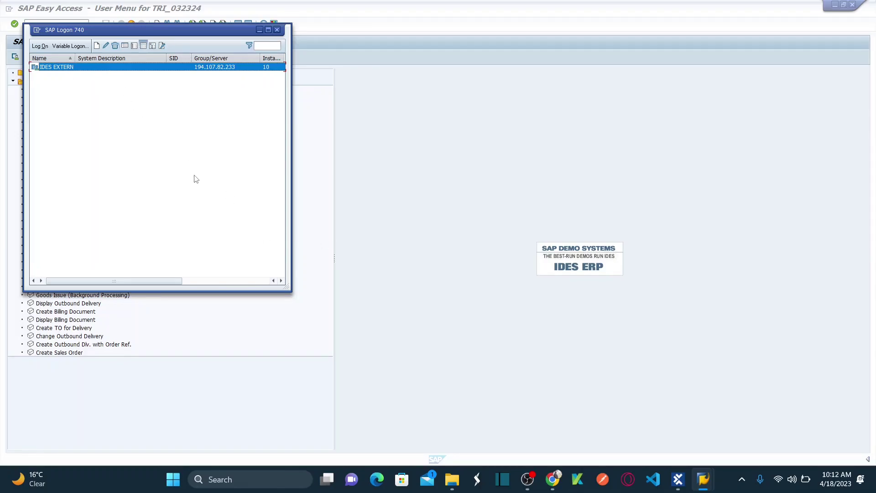
left_click(442, 156)
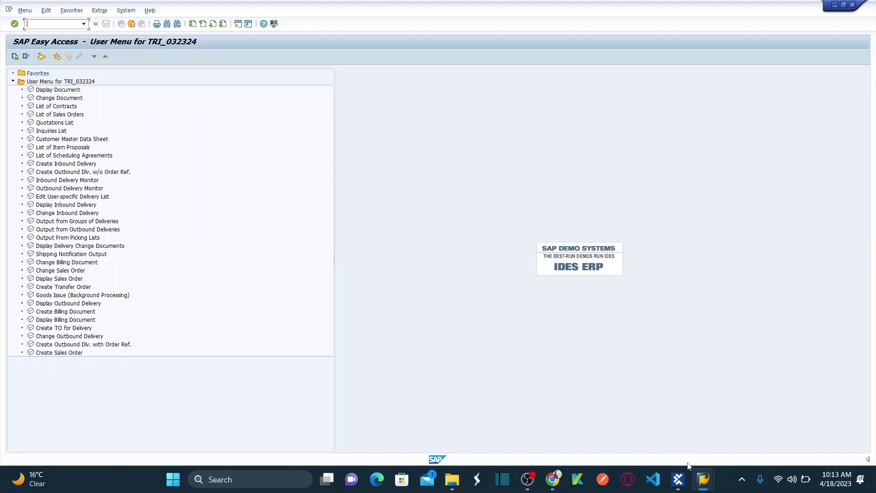
Step: In Tosca Modules, open 01 Standard modules > TBox XEngines > Sap > SAP Toolbar and expand its Buttons
mouse_move(680, 480)
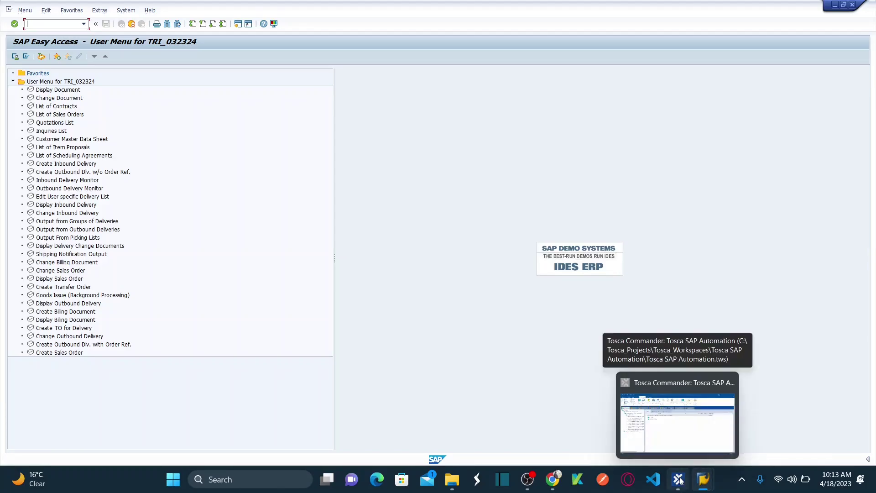
left_click(678, 411)
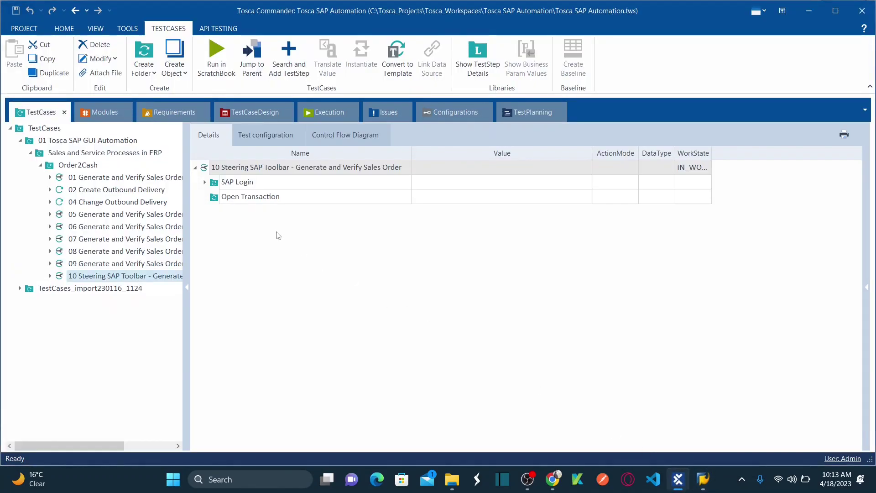
left_click(105, 114)
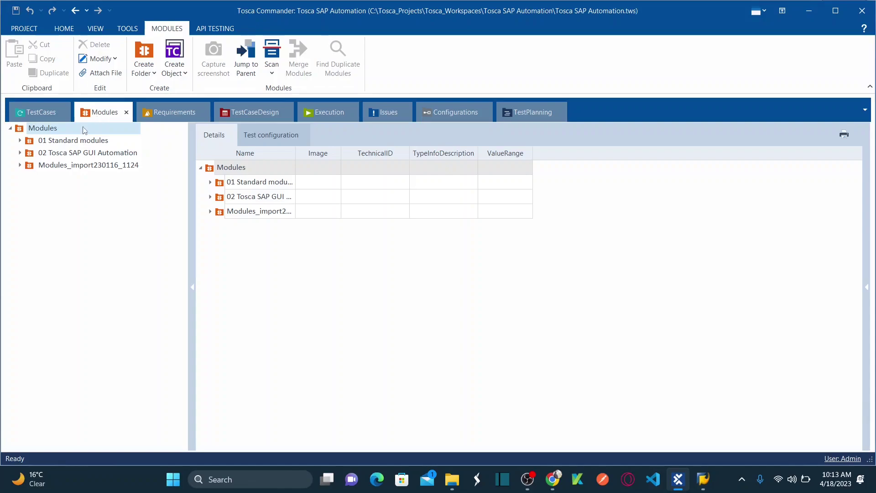
left_click(20, 141)
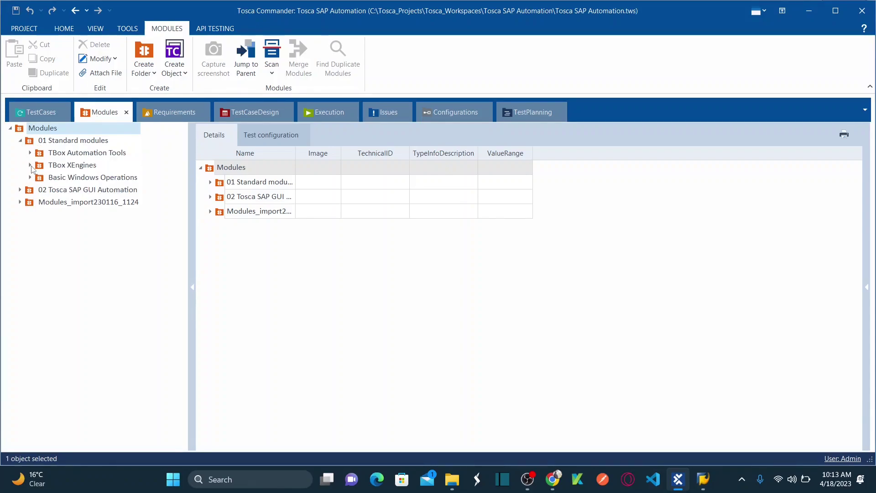
left_click(30, 166)
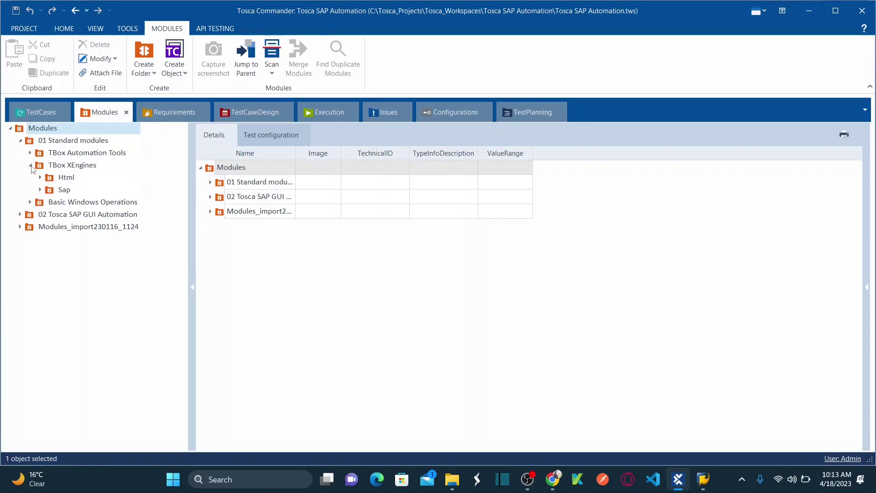
left_click(52, 192)
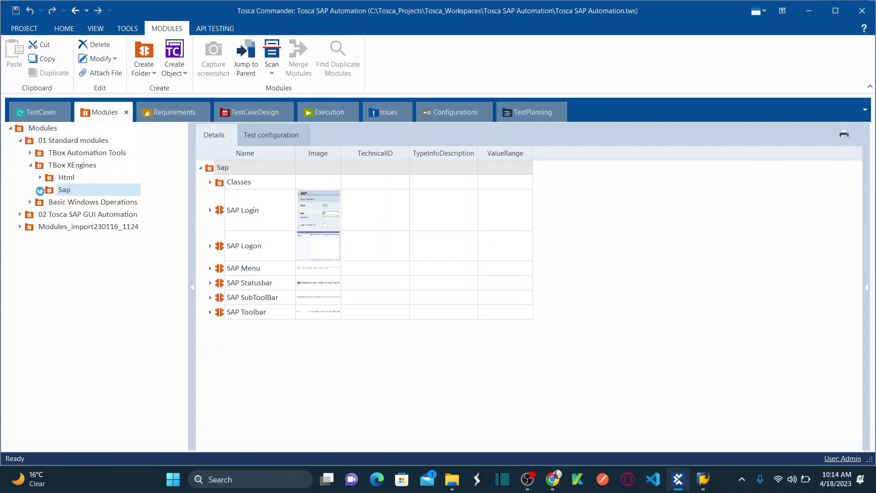
left_click(40, 191)
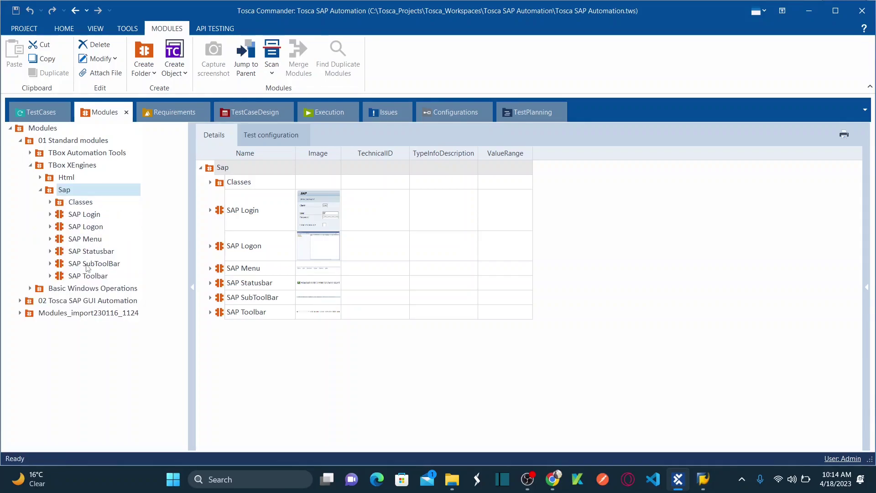
left_click(82, 277)
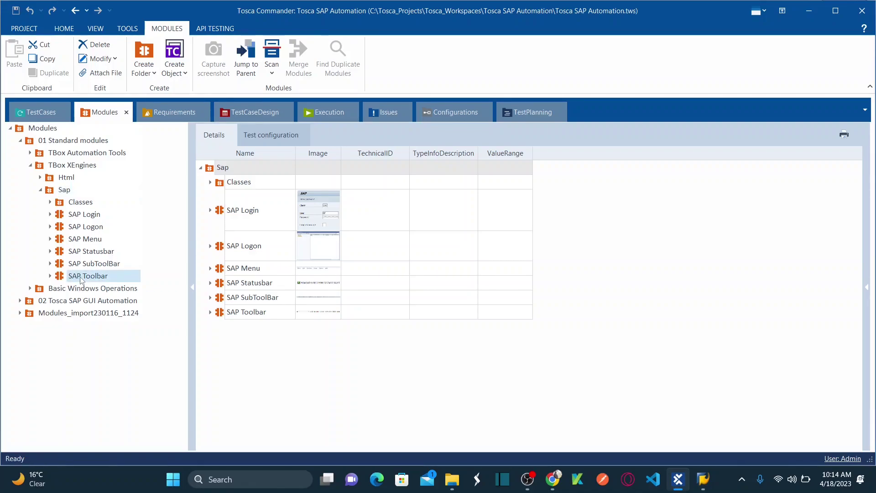
left_click(210, 197)
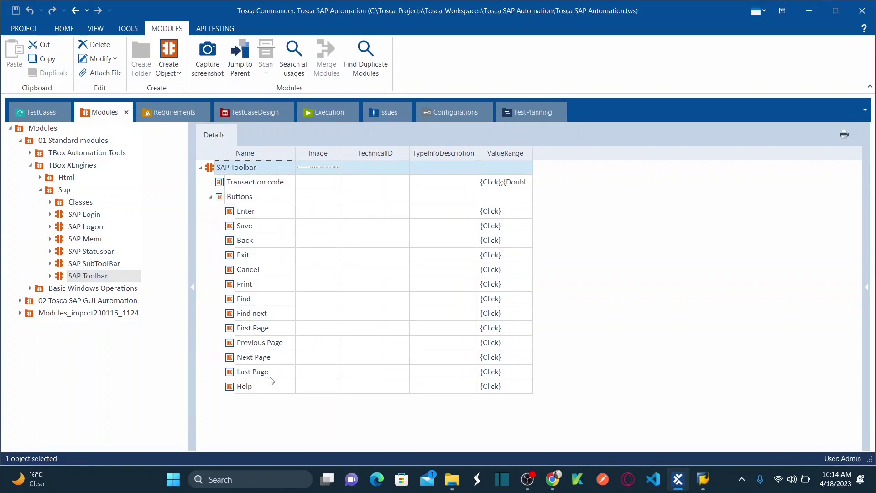
key("alt+Tab")
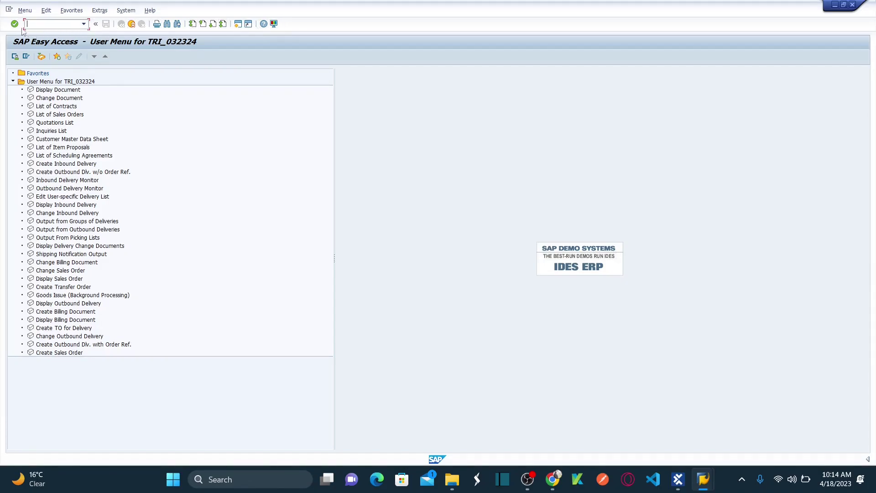
Step: Compare SAP's Menu and toolbar with the thirteen buttons in Tosca's SAP Toolbar Buttons row
key("alt")
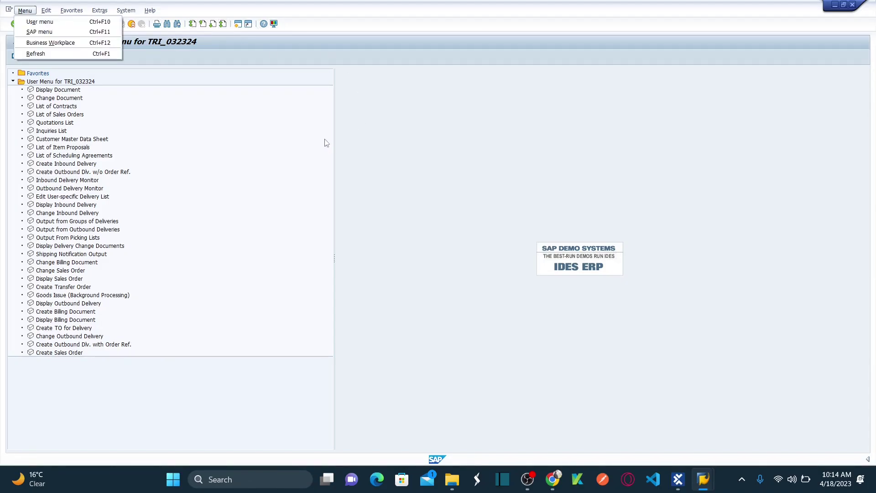
key("alt+Tab")
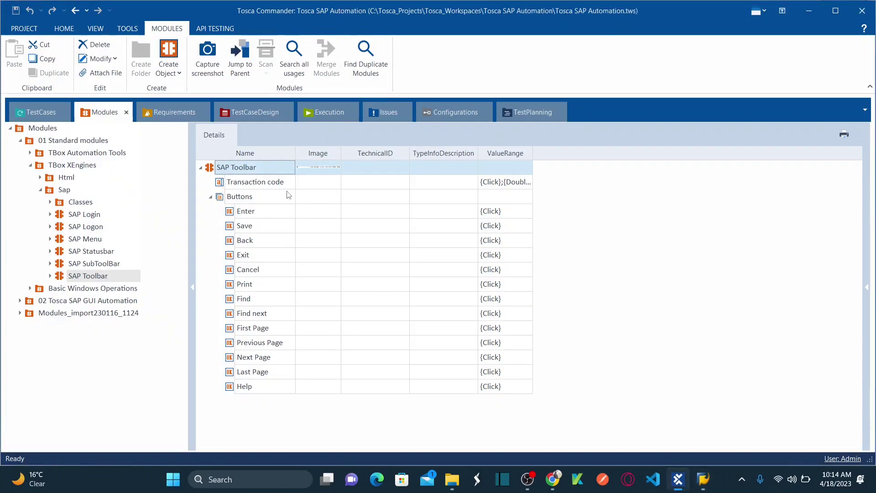
left_click(255, 197)
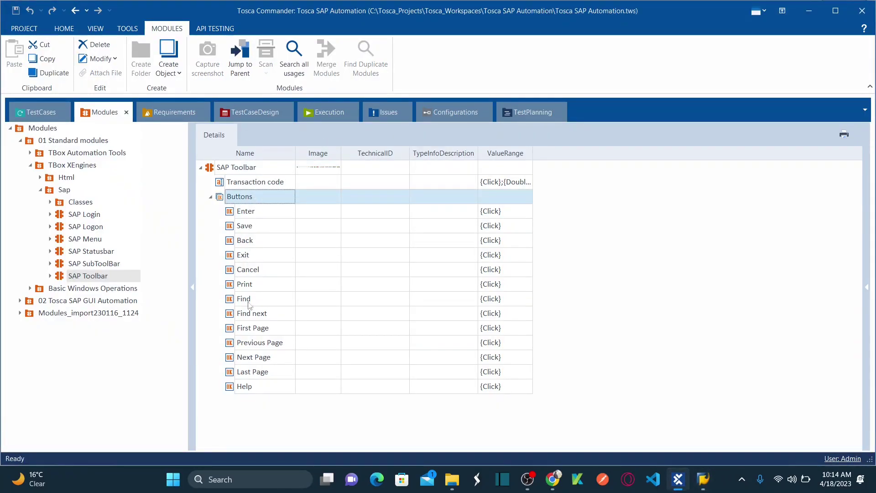
key("alt+Tab")
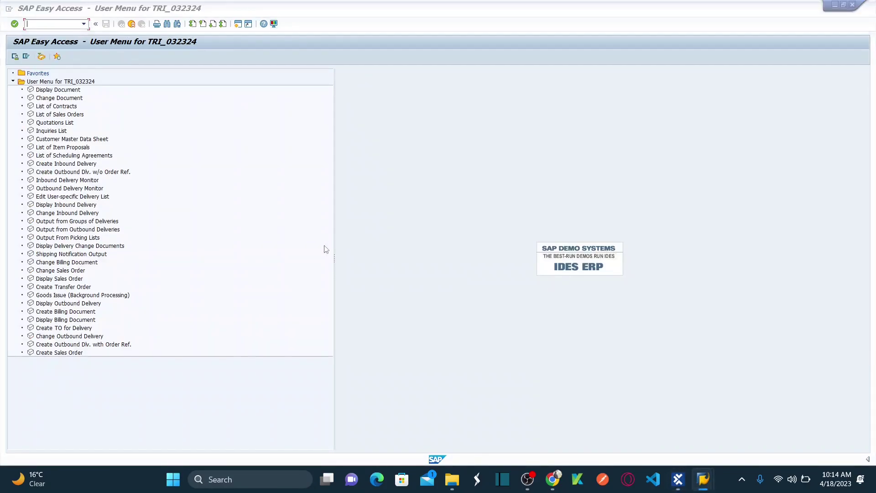
key("alt+Tab")
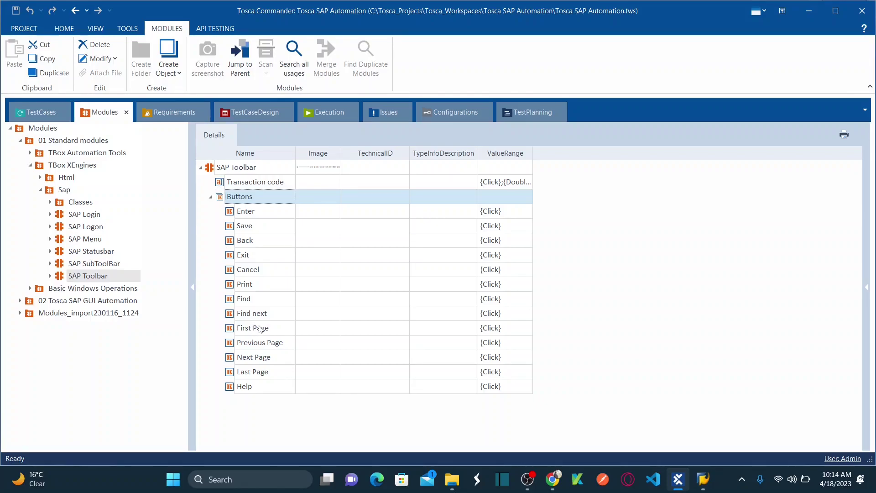
key("alt+Tab")
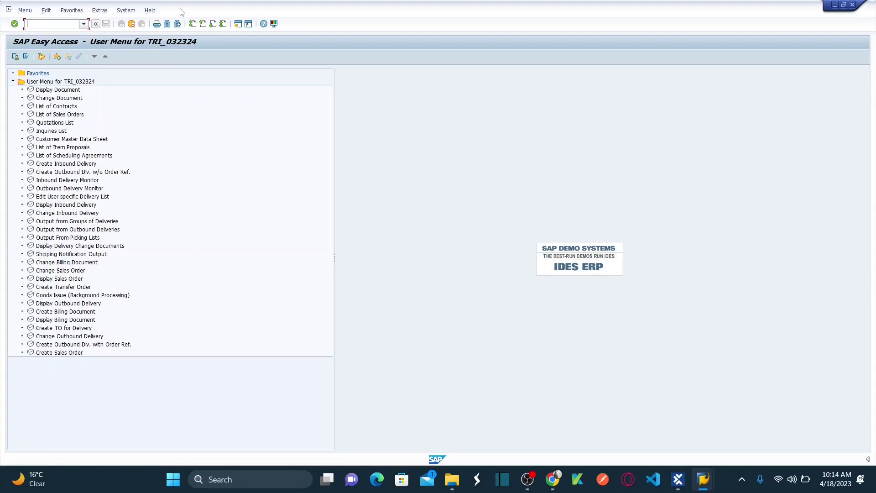
key("alt+Tab")
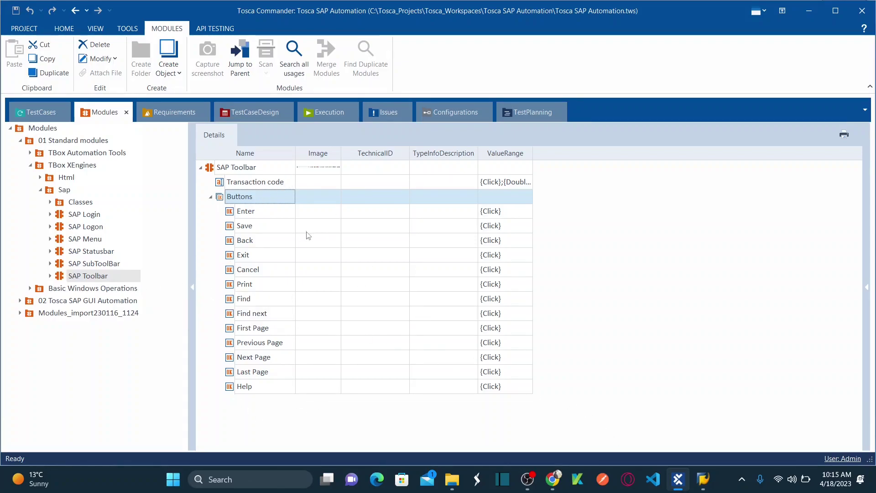
mouse_move(704, 479)
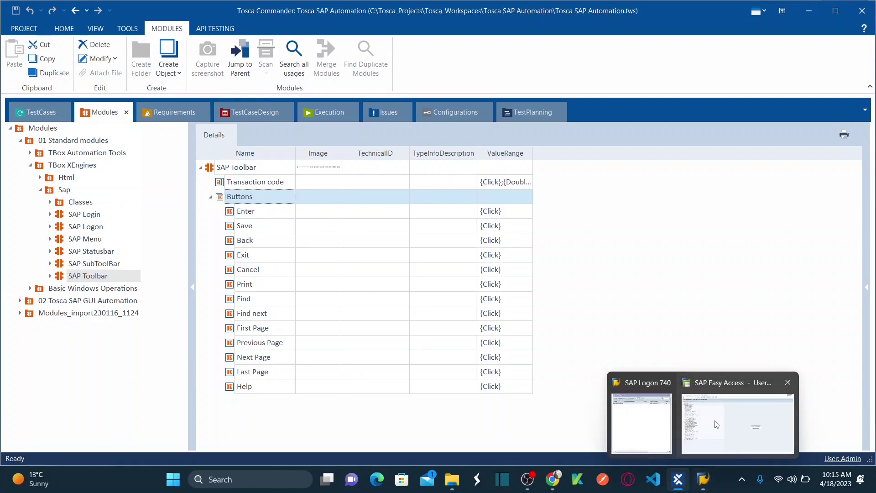
left_click(717, 425)
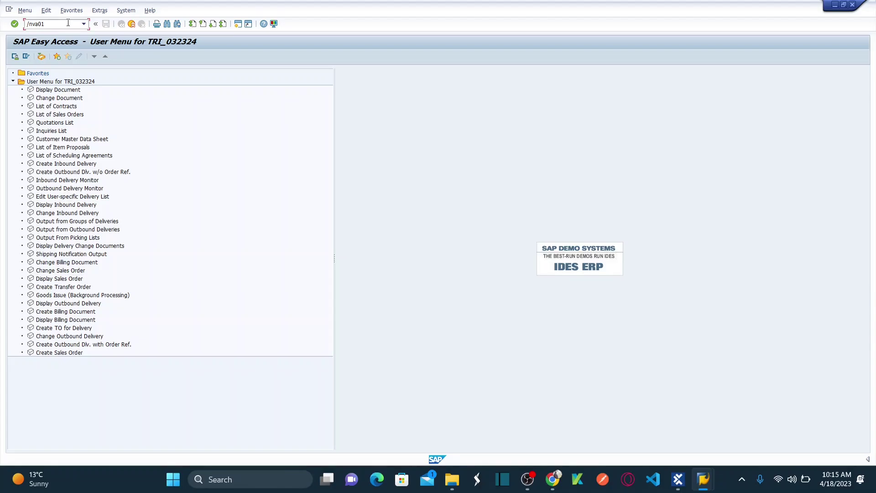
Step: Run /nva01 from SAP Easy Access to reach the Create Sales Order initial screen
left_click(14, 25)
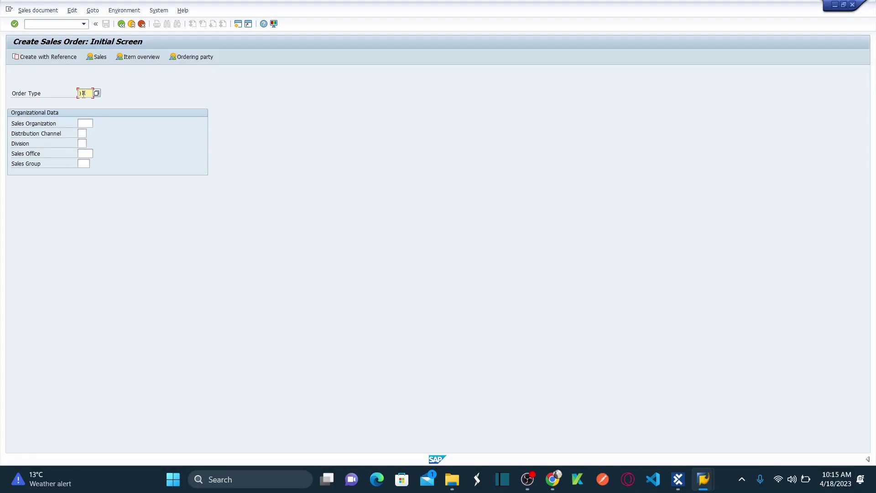
Step: Enter order type OR, sales organization 1000 and distribution channel 12
key("BackSpace")
type("OR")
left_click(89, 122)
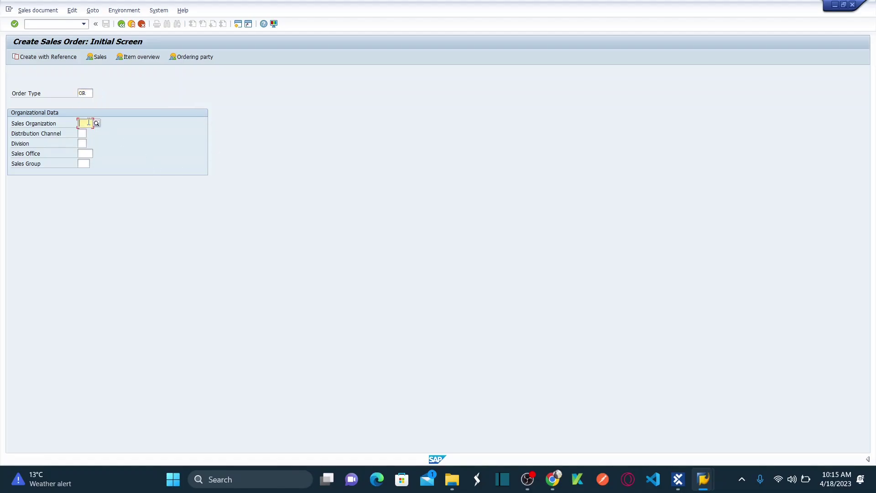
type("1000")
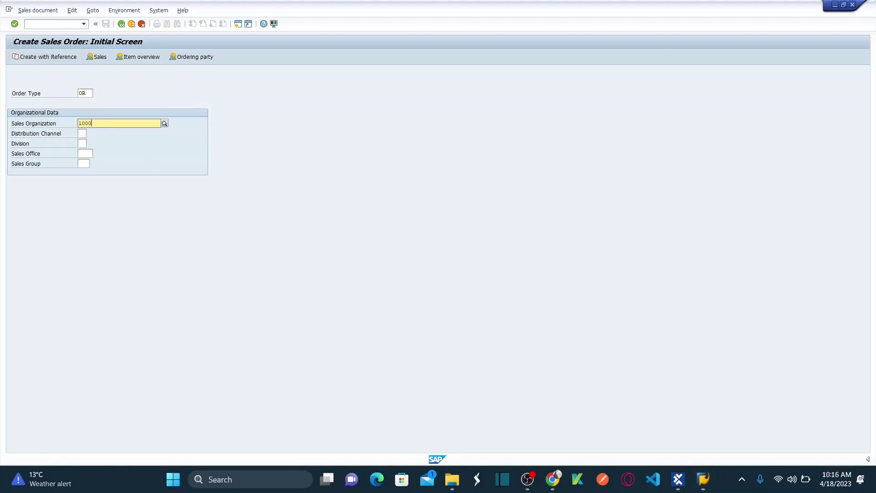
left_click(117, 138)
left_click(82, 133)
type("12")
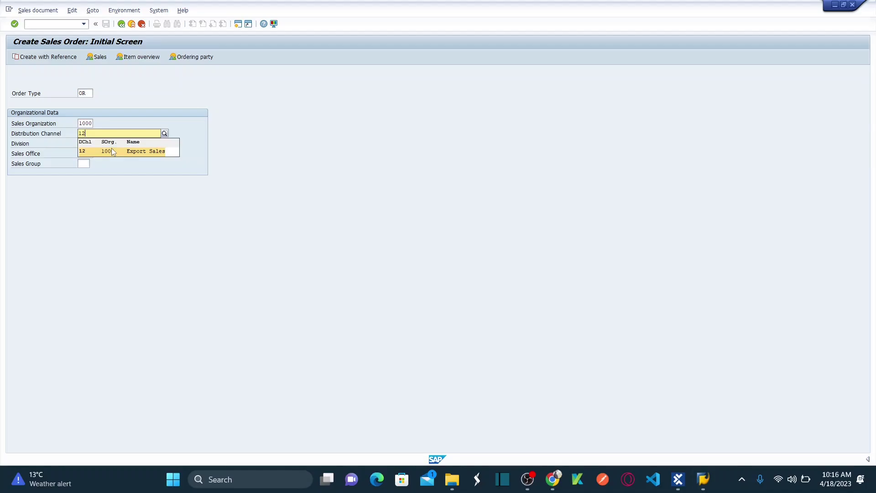
left_click(111, 148)
Step: Choose division 00 Cross-division, continue to the overview, and place the cursor in the command field
left_click(82, 144)
type("00")
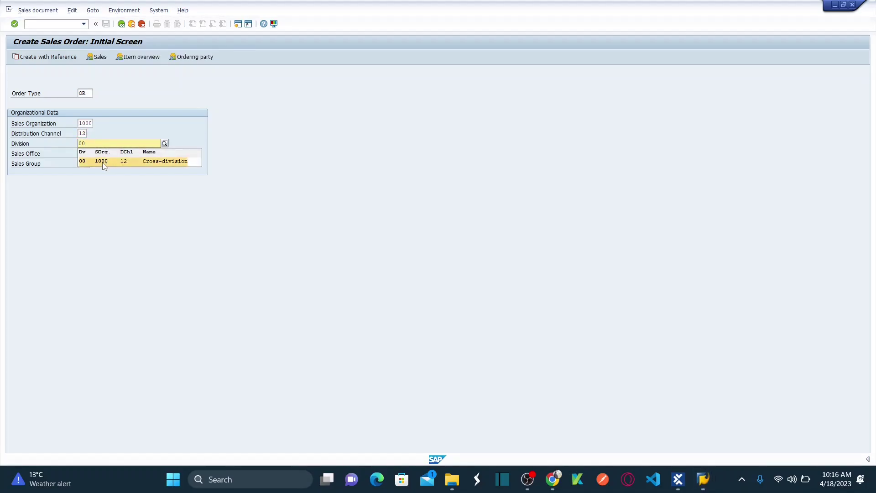
left_click(104, 162)
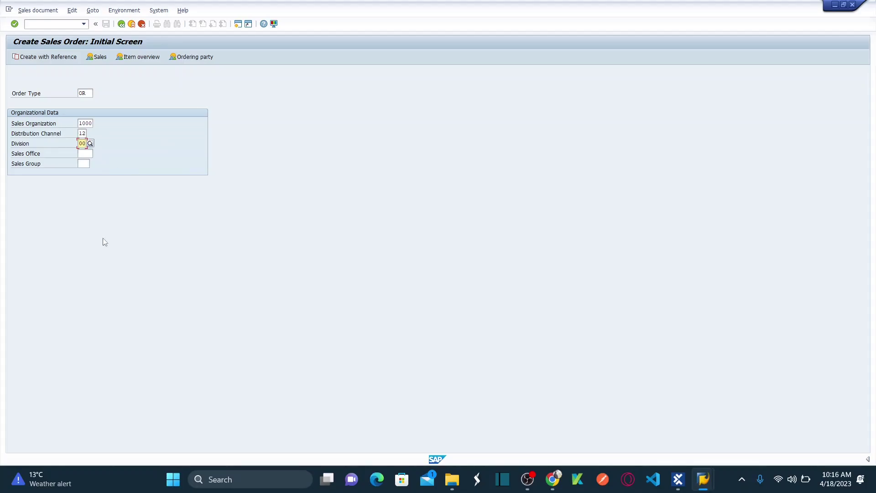
left_click(15, 24)
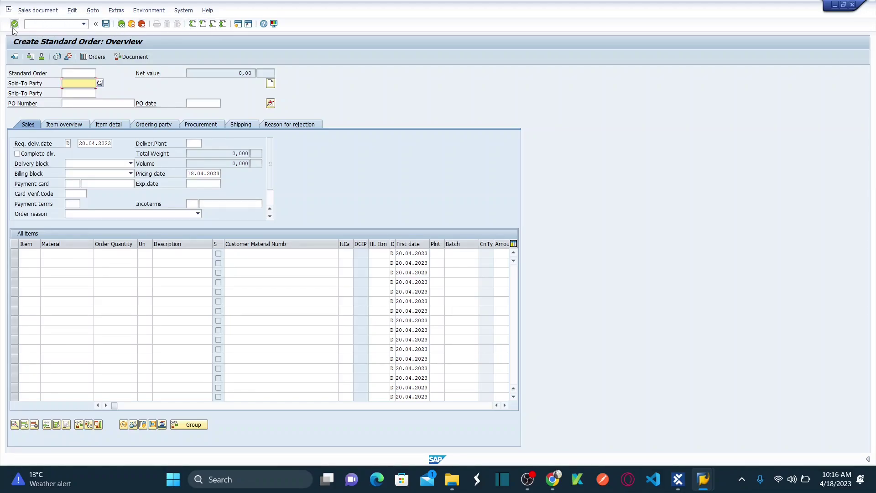
left_click(55, 24)
mouse_move(676, 483)
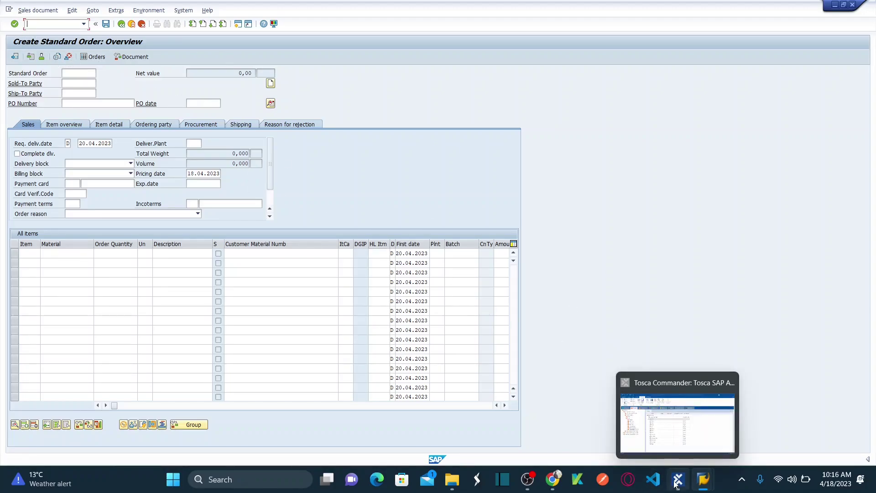
left_click(676, 483)
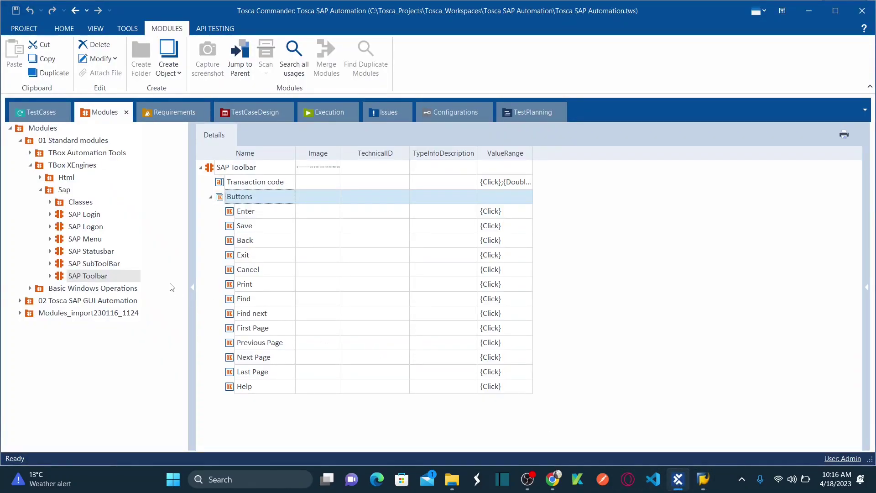
left_click(45, 118)
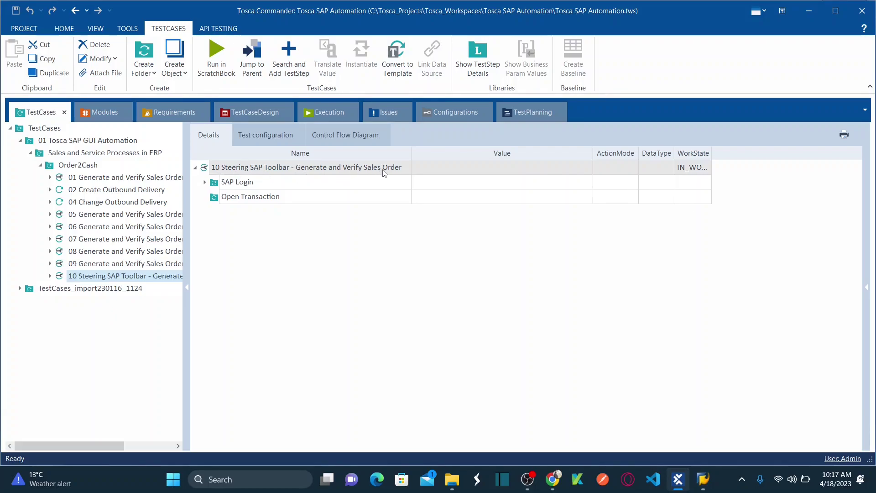
left_click(205, 182)
left_click(237, 196)
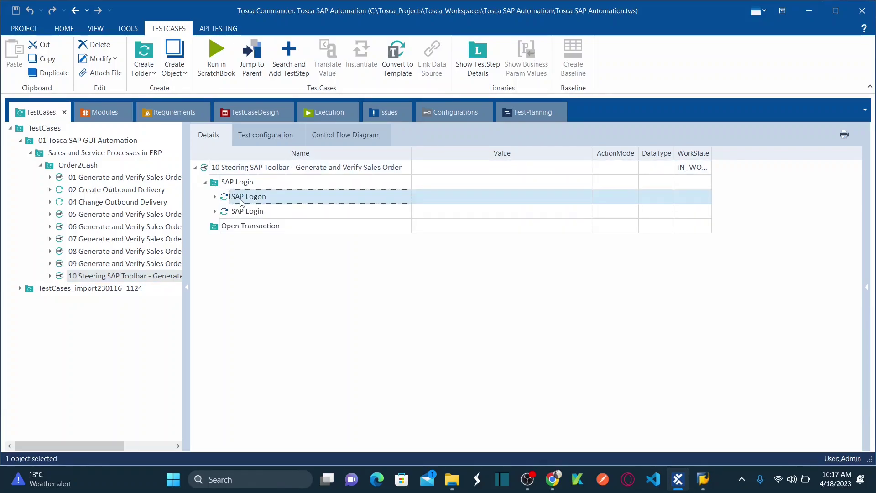
left_click(109, 119)
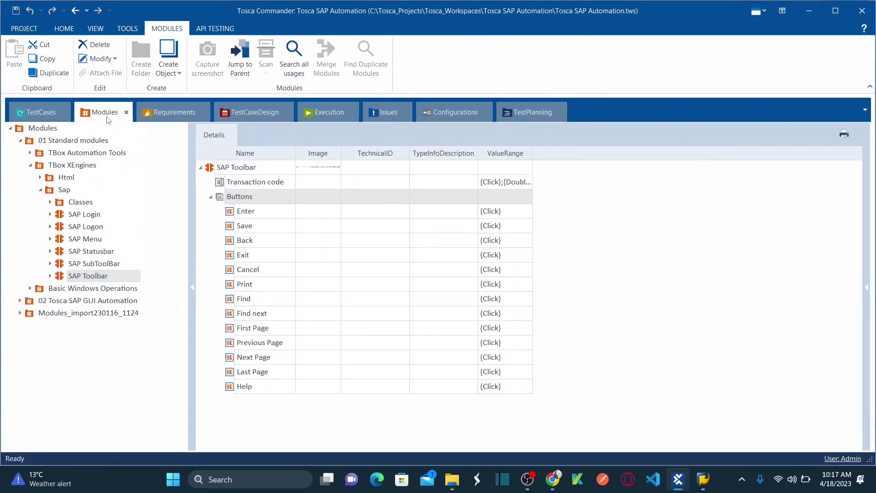
left_click(83, 219)
left_click(83, 227)
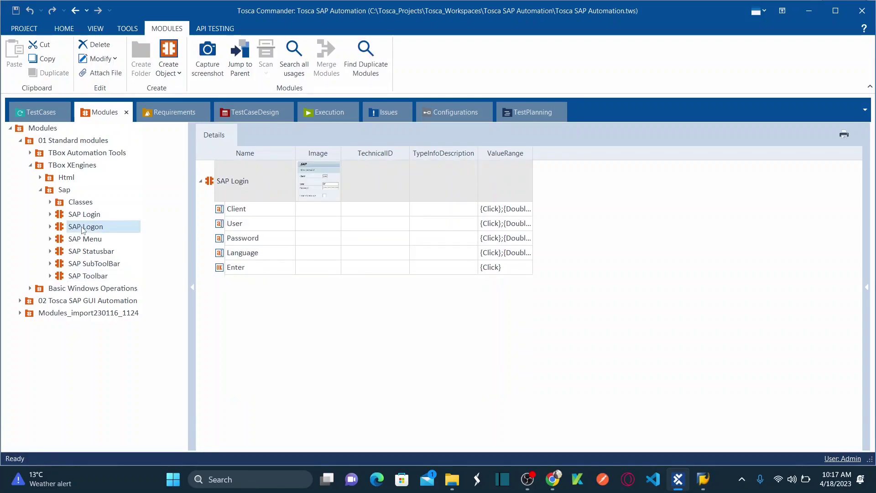
left_click(52, 119)
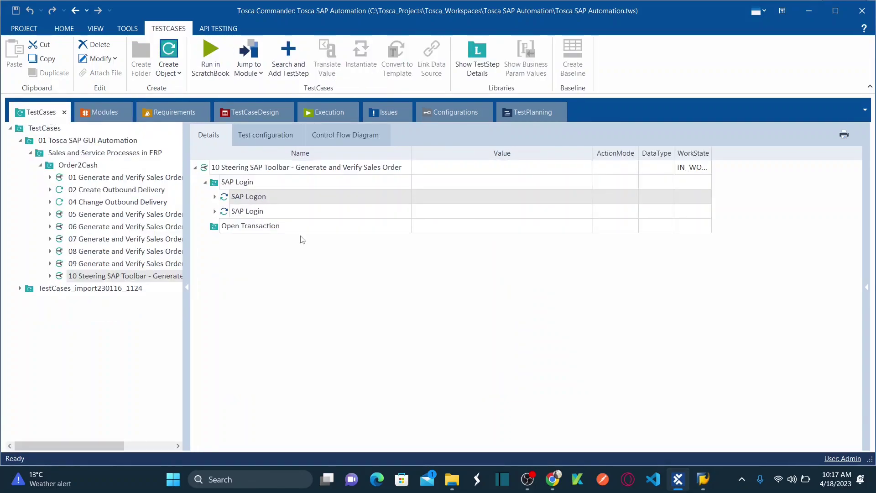
left_click(215, 196)
left_click(214, 197)
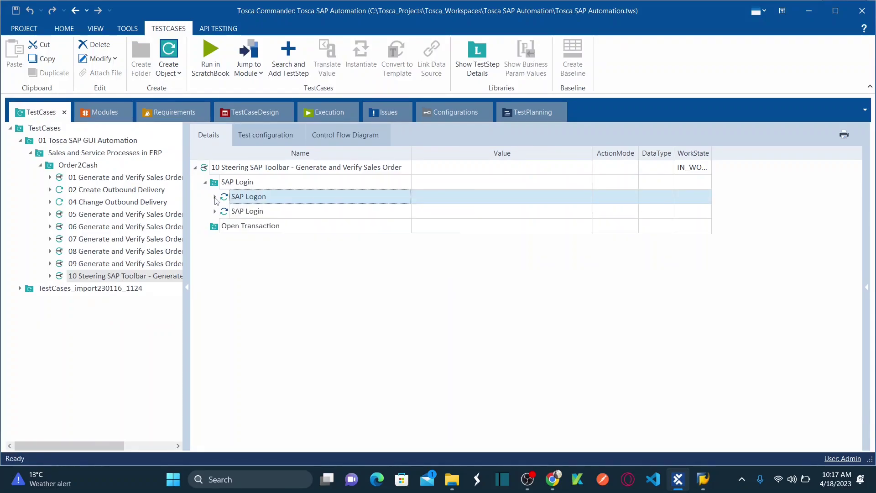
left_click(239, 213)
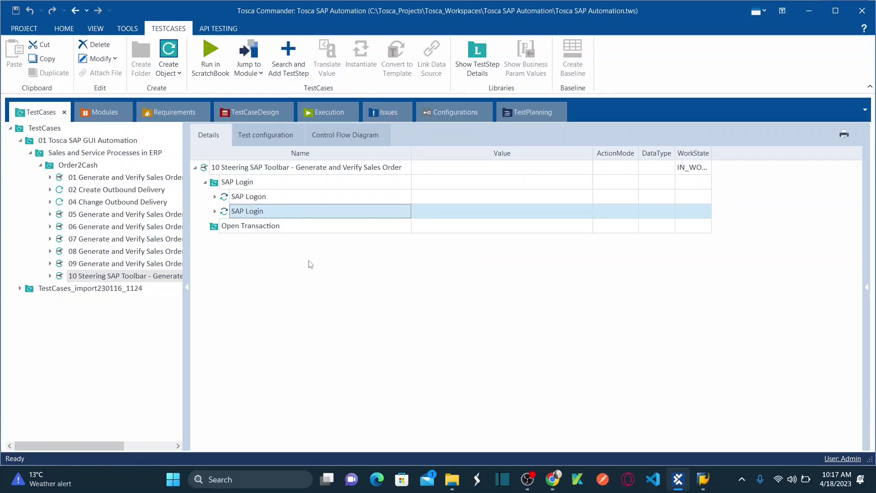
left_click(216, 230)
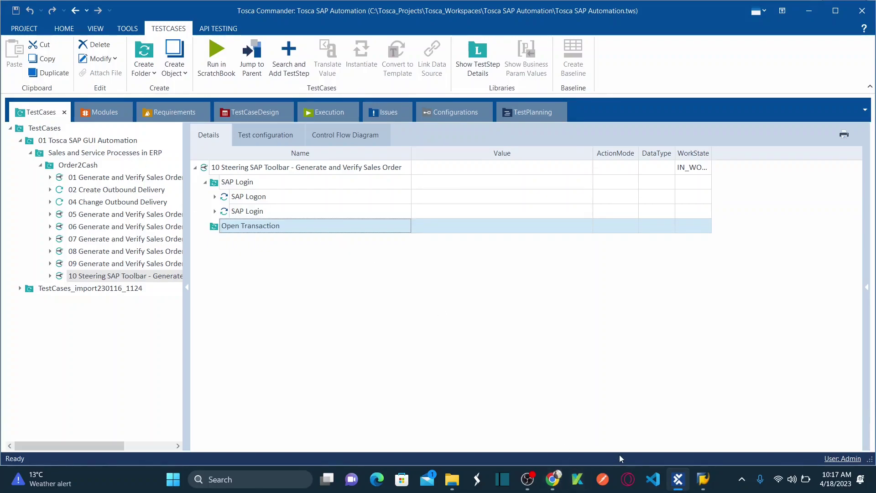
mouse_move(705, 485)
left_click(738, 424)
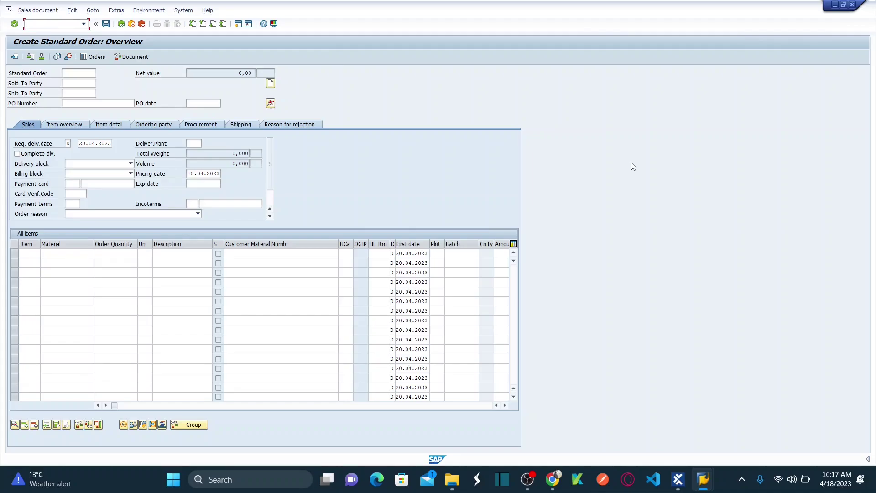
Step: Dock the Modules library beside the TestCases tree and select the SAP Toolbar module
key("alt+Tab")
left_click(105, 113)
left_click_drag(104, 112, 458, 276)
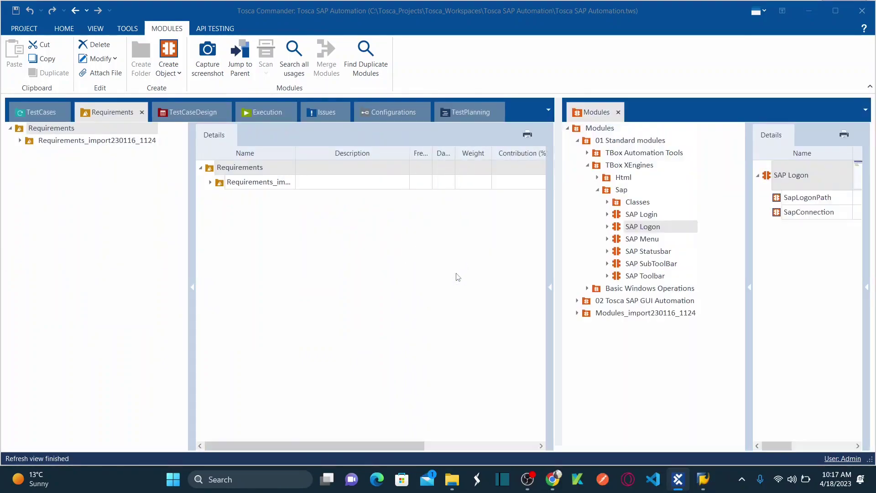
left_click(47, 114)
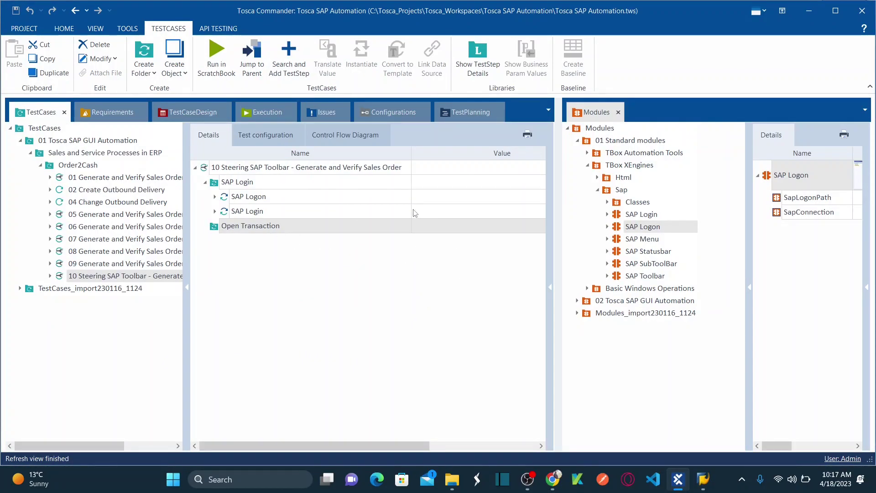
left_click(624, 276)
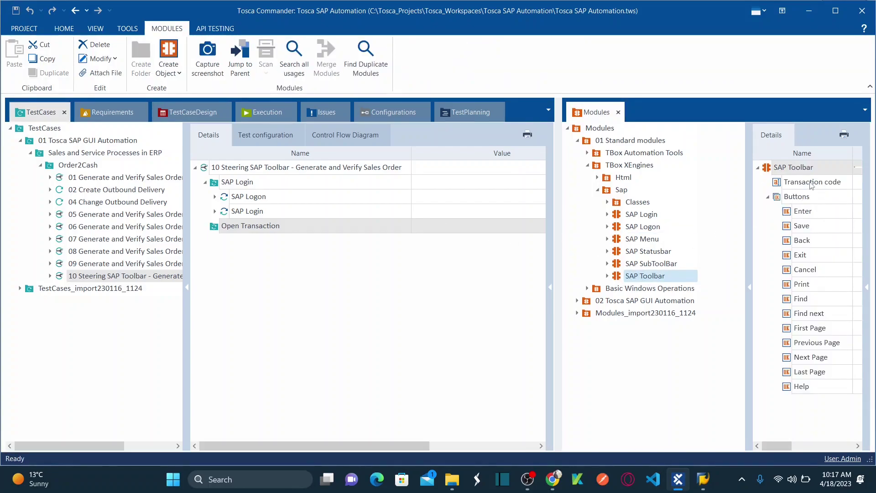
Step: Add an SAP Toolbar step under Open Transaction and rename it 'Enter Transaction Code'
key("alt+Tab")
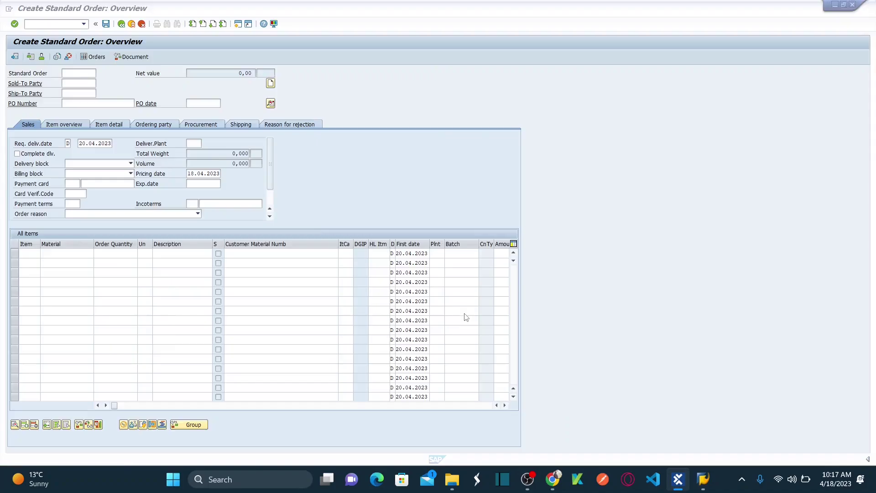
key("alt+Tab")
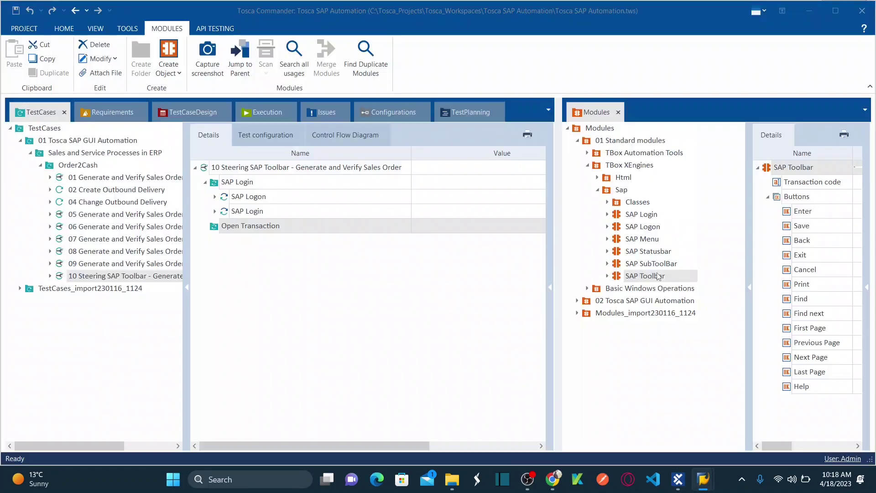
left_click_drag(616, 277, 246, 226)
left_click(286, 247)
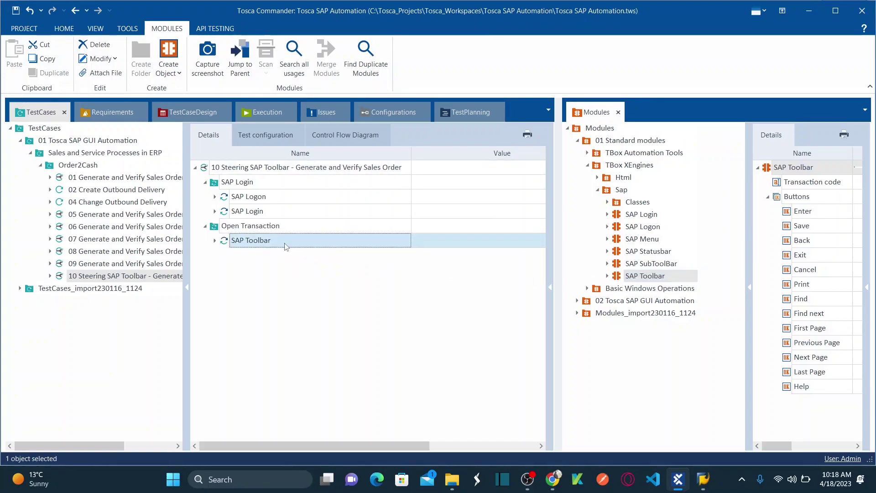
left_click(281, 240)
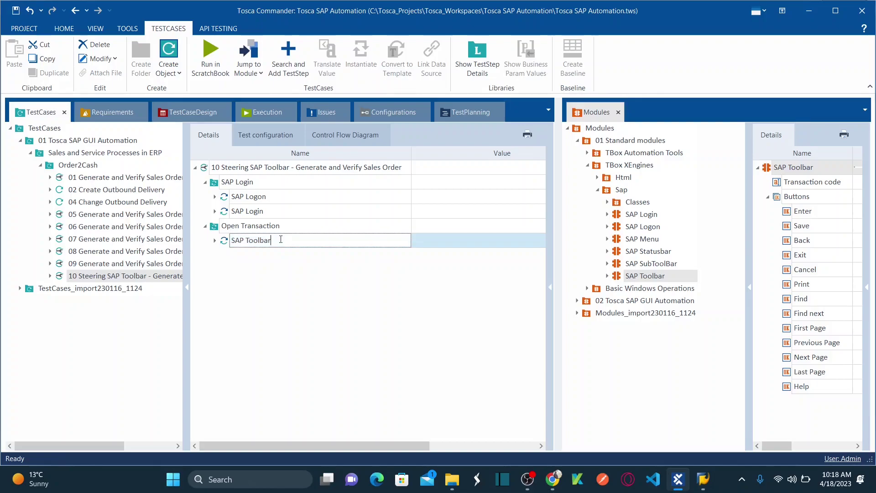
key("ctrl+a")
type("Enter Transaction COde")
key("BackSpace")
key("BackSpace")
key("BackSpace")
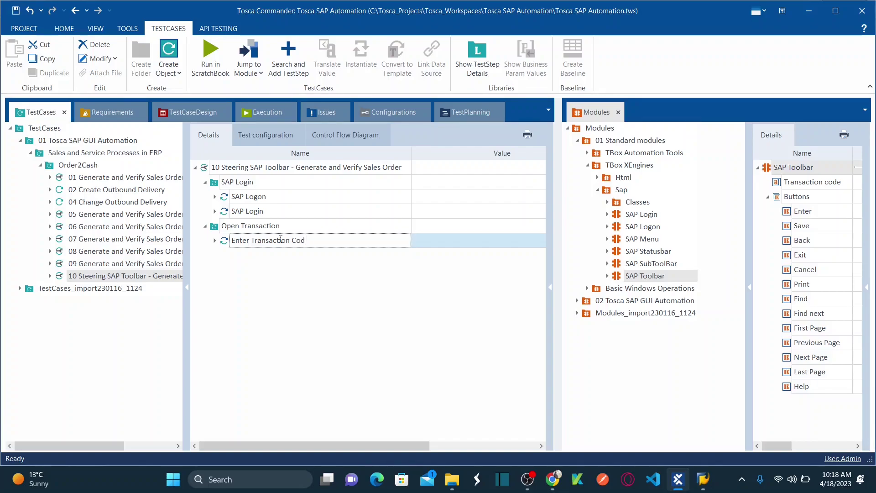
key("Return")
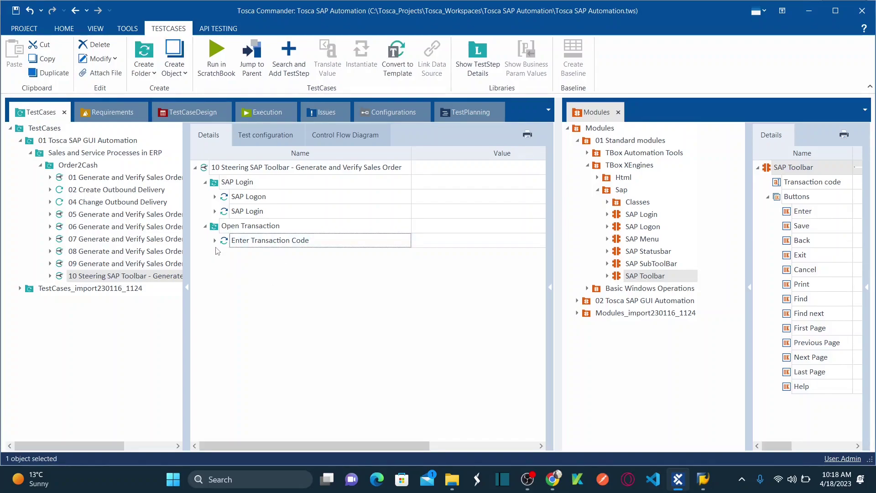
Step: Set the step's Transaction code value to /nva01
left_click(215, 241)
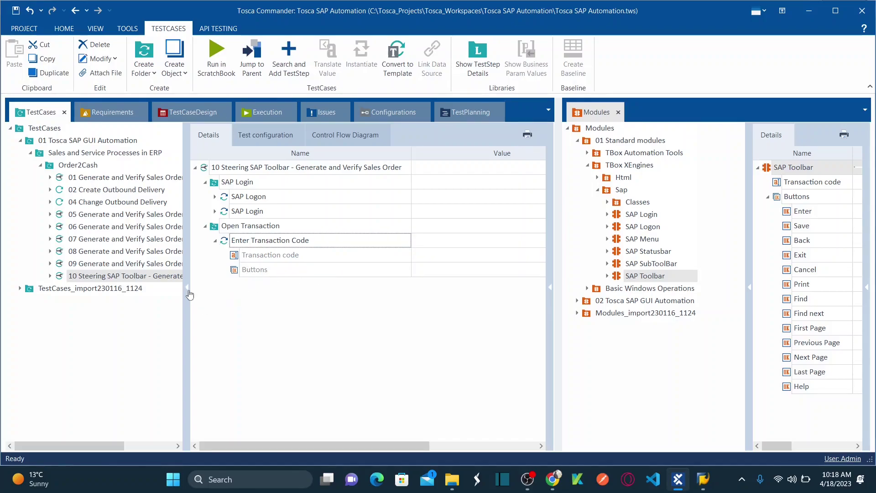
left_click_drag(186, 311, 134, 311)
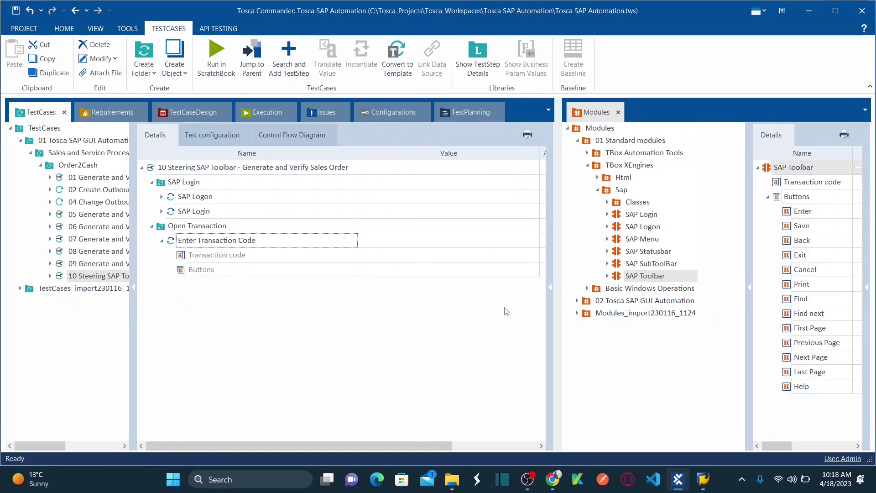
left_click(399, 252)
left_click(393, 256)
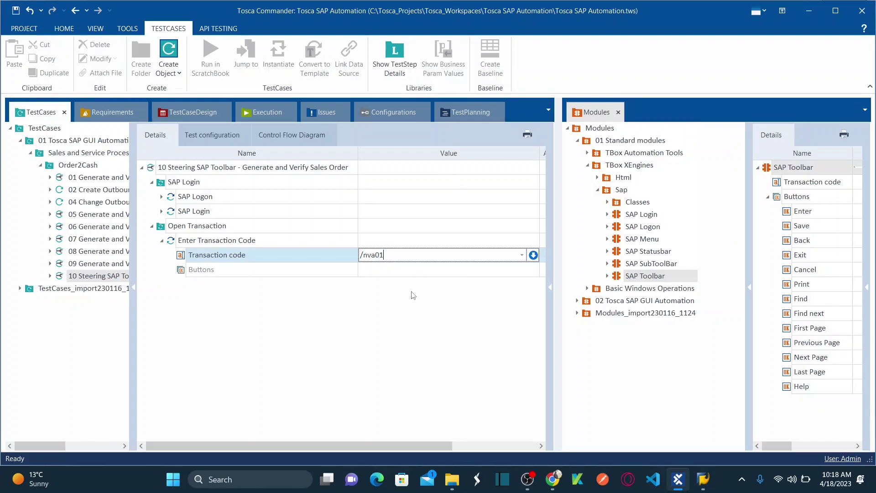
key("Return")
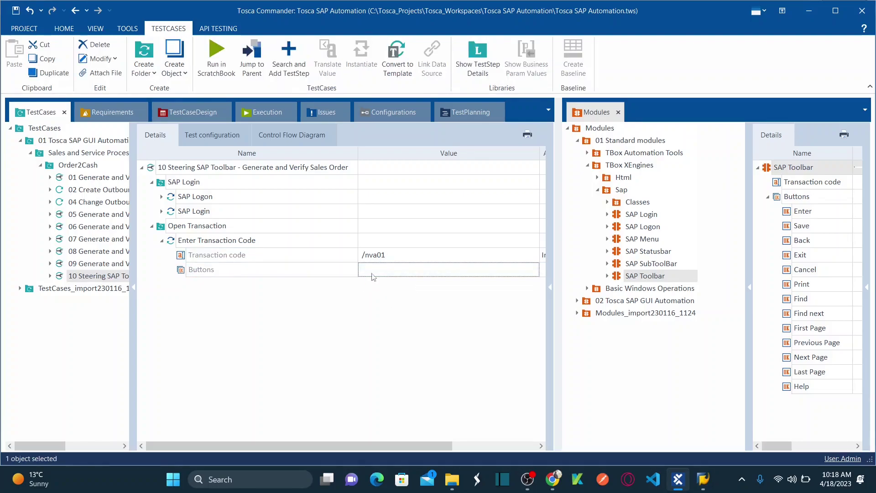
left_click_drag(557, 299, 603, 300)
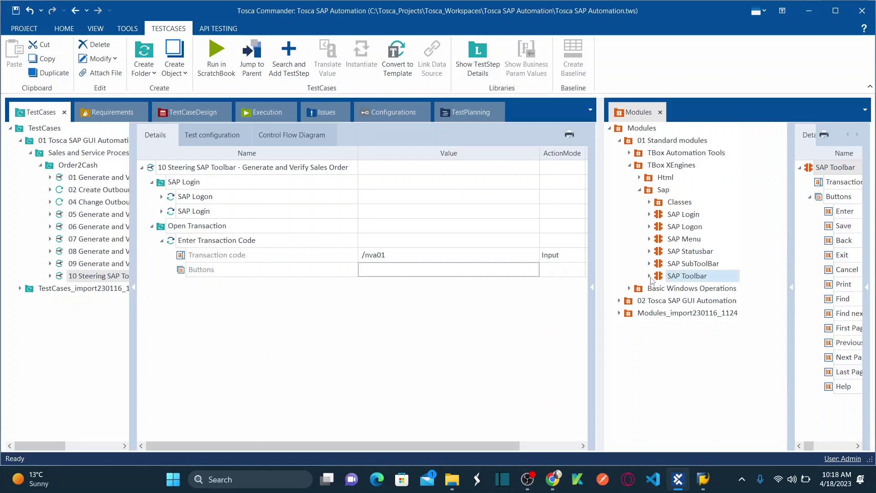
Step: Set the Enter Transaction Code step's Buttons value to Enter
left_click(651, 277)
left_click(660, 314)
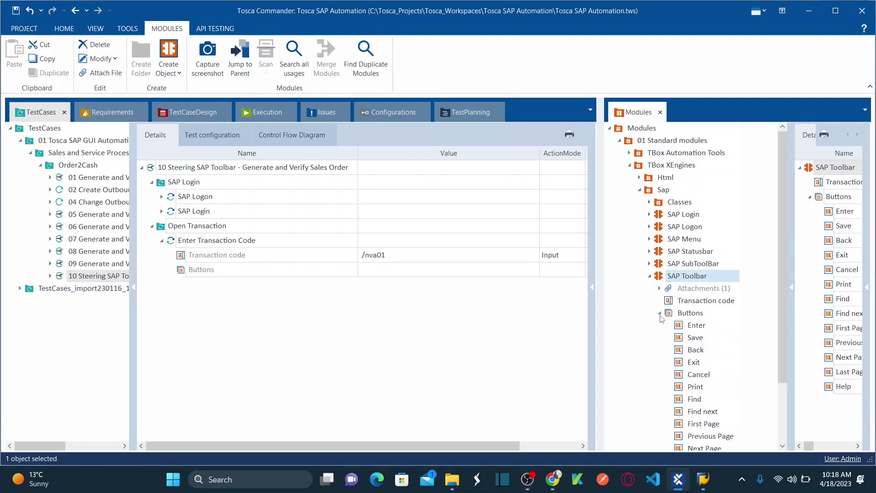
scroll(779, 322, "down", 2)
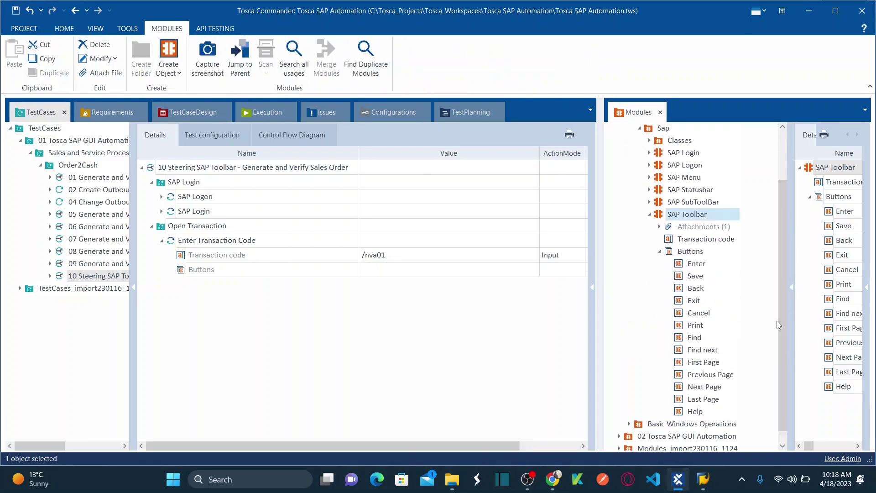
left_click(521, 273)
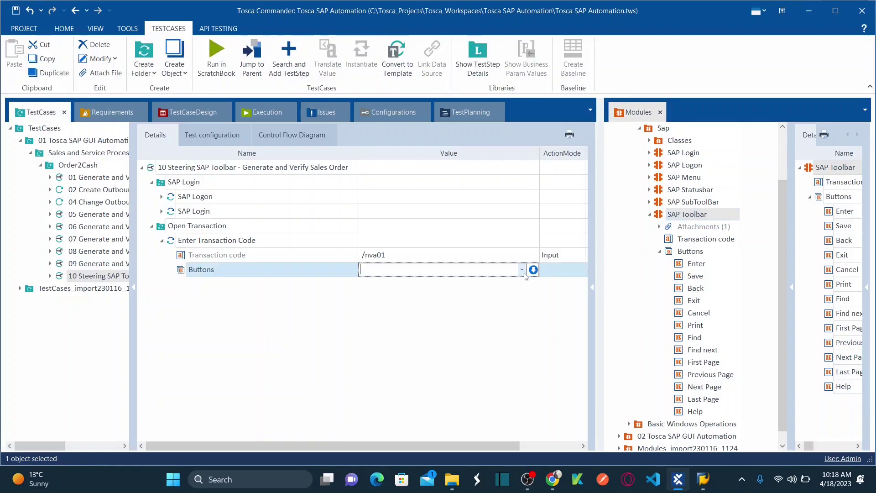
left_click(522, 270)
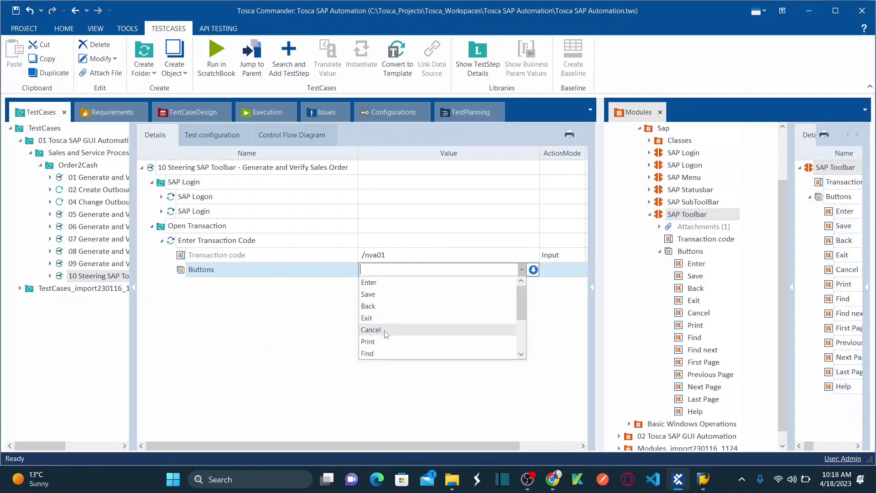
left_click(380, 282)
left_click(335, 338)
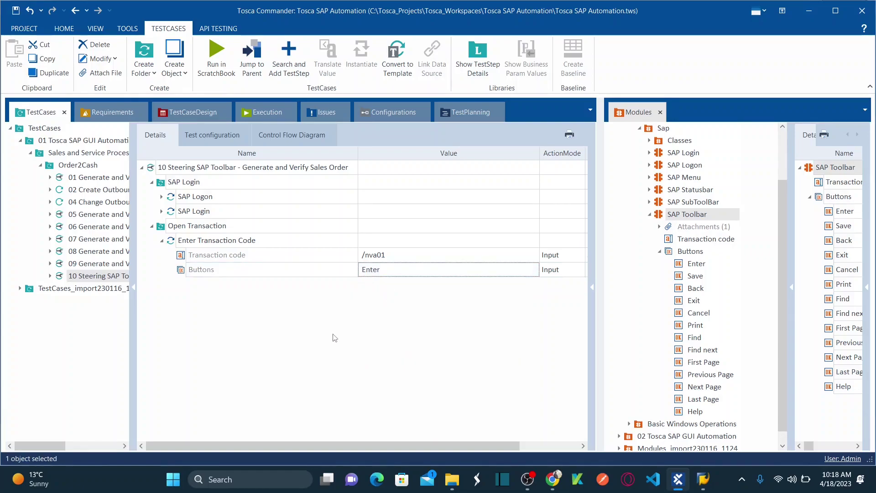
left_click(160, 230)
Step: Go back in SAP to the Create Sales Order initial screen, then return to Tosca Commander
key("alt+Tab")
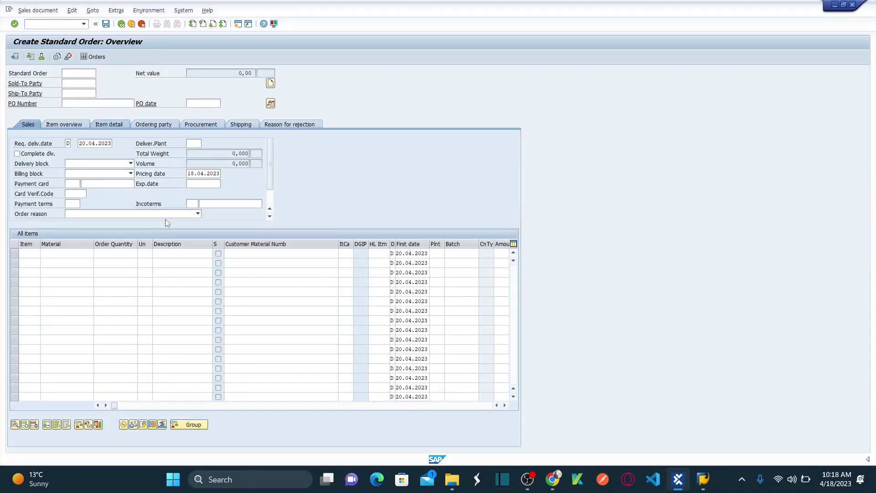
left_click(122, 24)
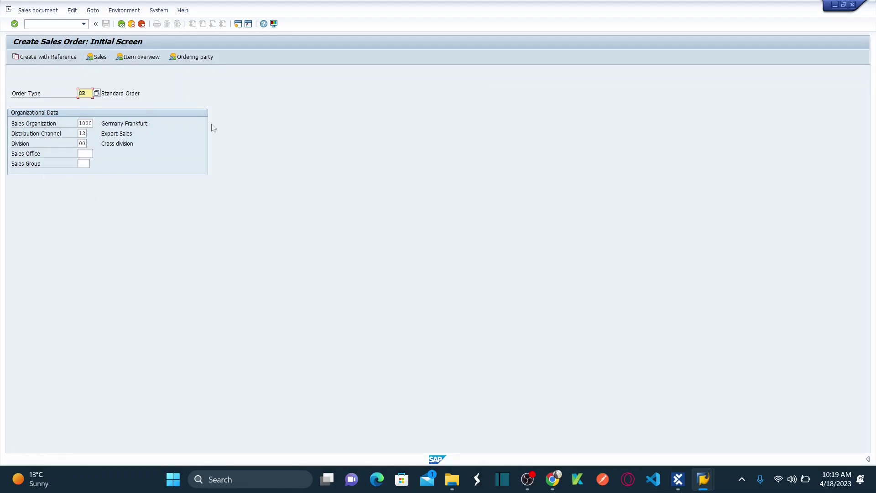
key("alt+Tab")
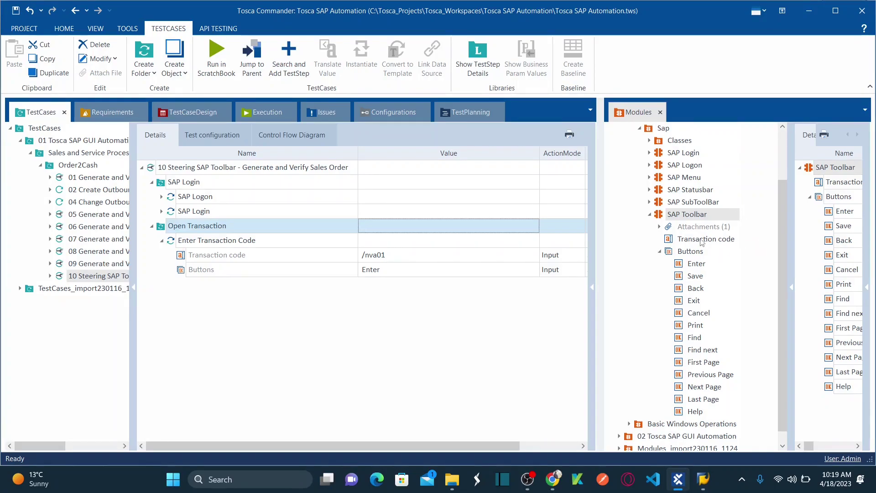
Step: Add the Create Sales Order: Initial Screen module from 01 Generate and Verify Sales Order and expand its fields
scroll(783, 261, "down", 1)
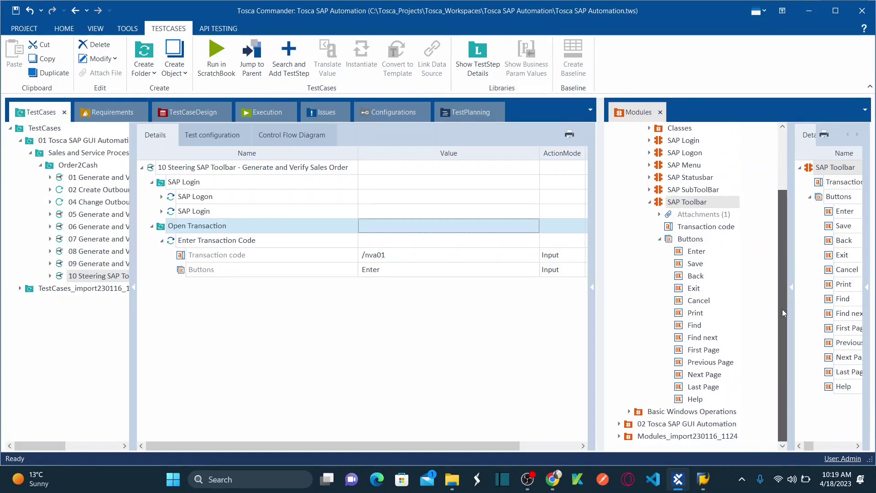
left_click(620, 424)
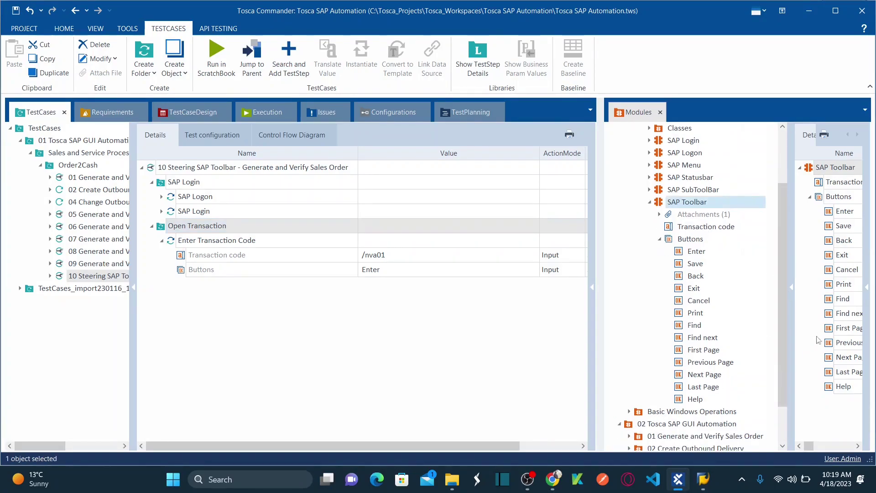
scroll(777, 277, "down", 2)
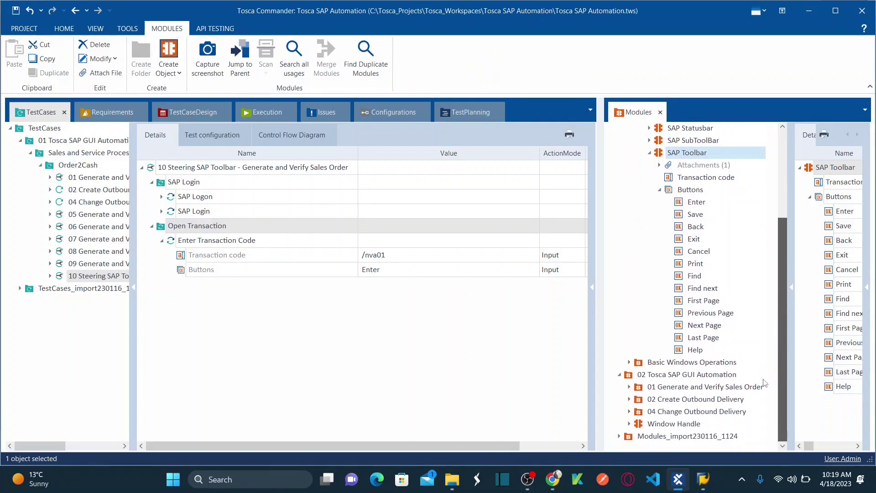
left_click(630, 387)
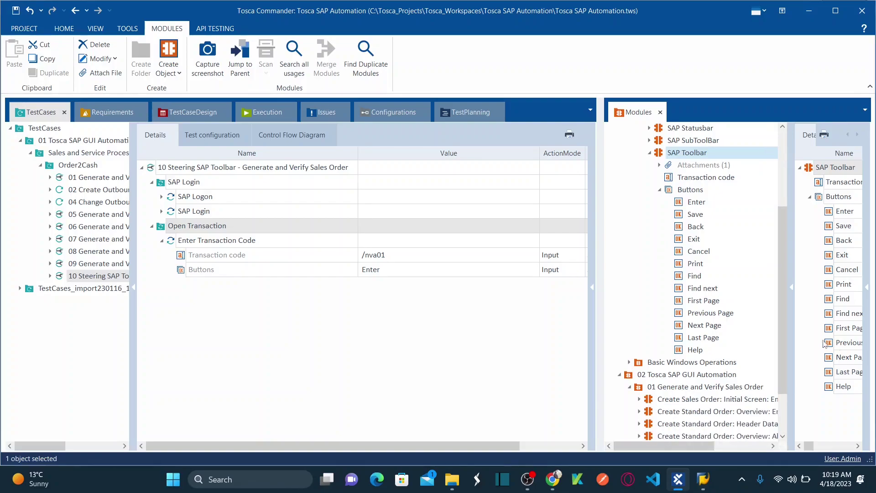
scroll(786, 300, "down", 2)
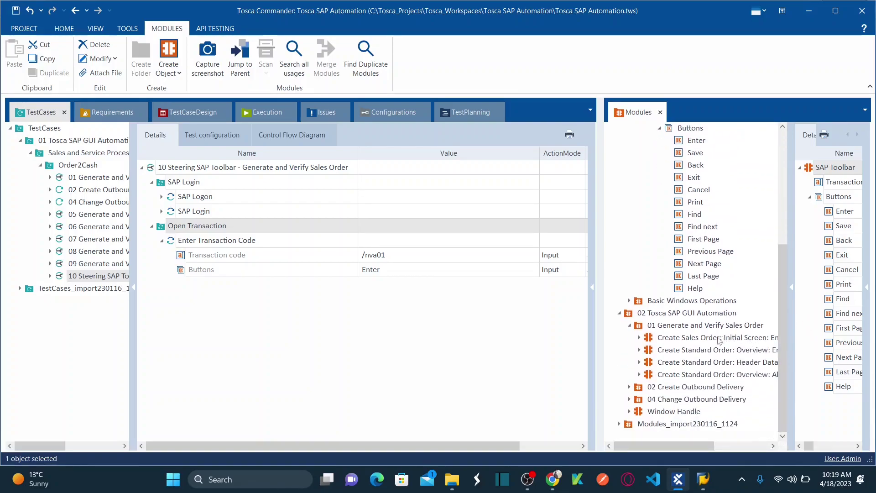
left_click_drag(648, 339, 202, 229)
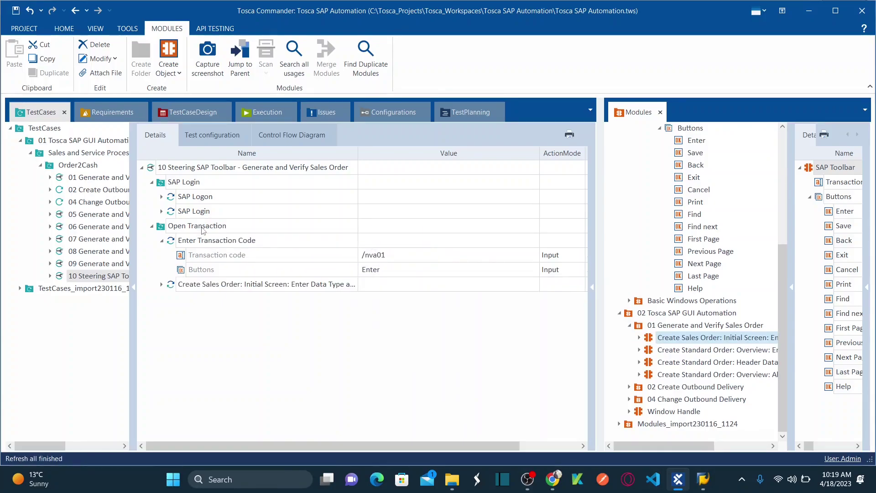
left_click(163, 284)
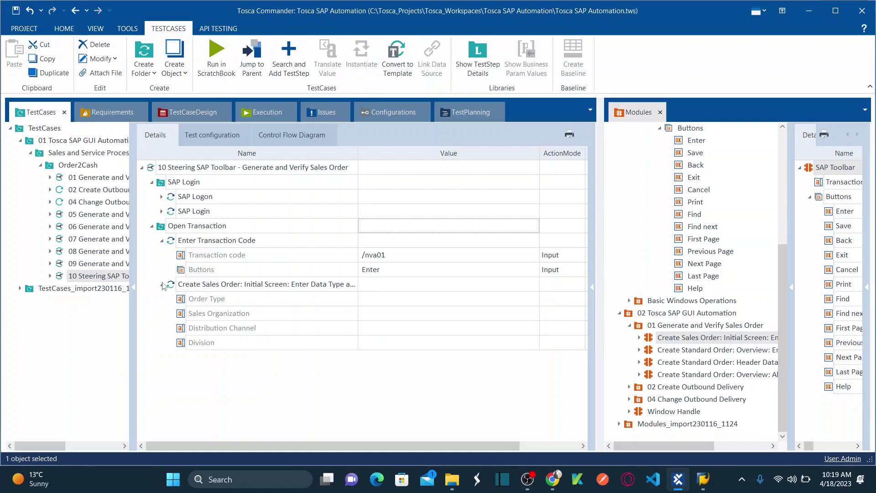
Step: Enter Order Type OR, Sales Organization 1000 and Distribution Channel 12, then switch to SAP
left_click(404, 301)
left_click(404, 301)
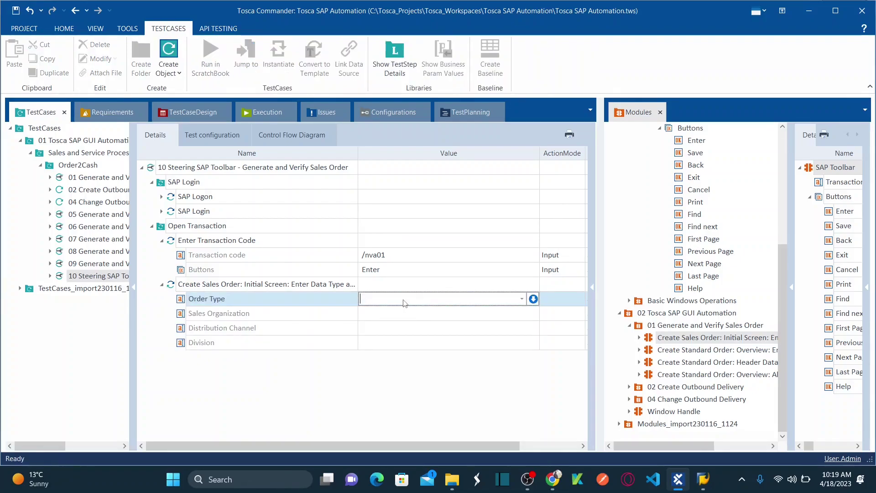
type("OR")
left_click(392, 312)
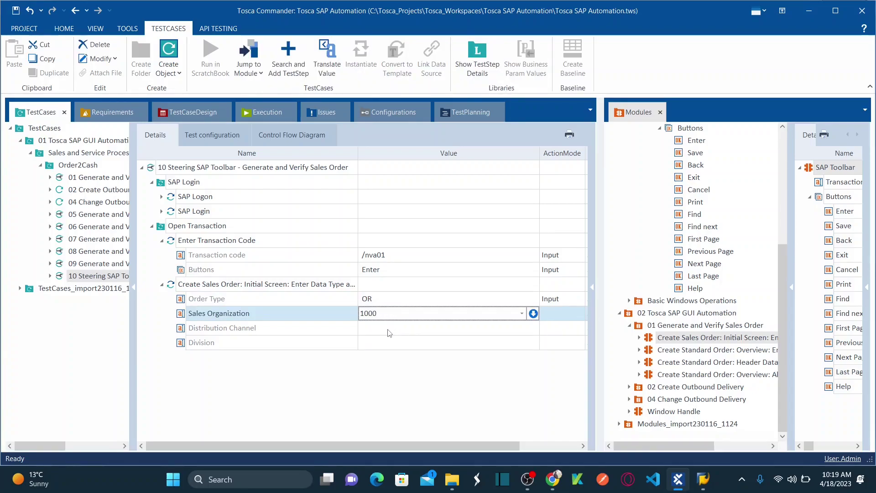
left_click(389, 328)
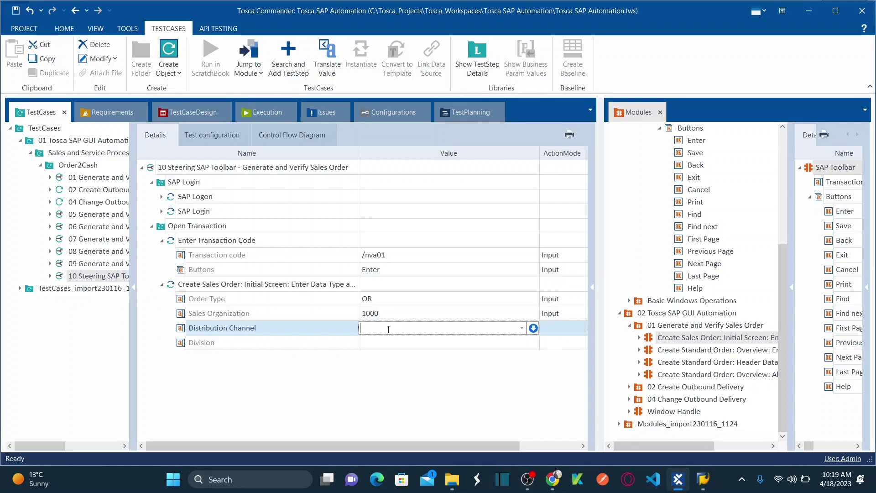
left_click(394, 316)
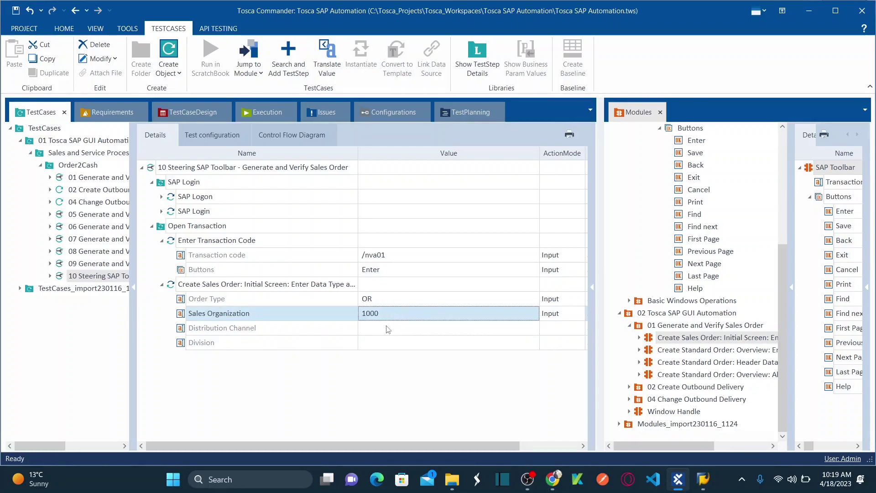
left_click(387, 328)
type("21")
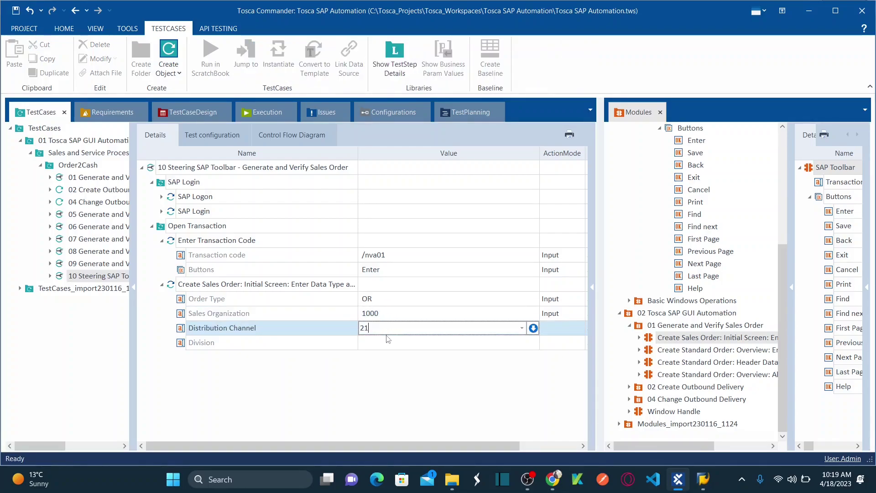
key("Return")
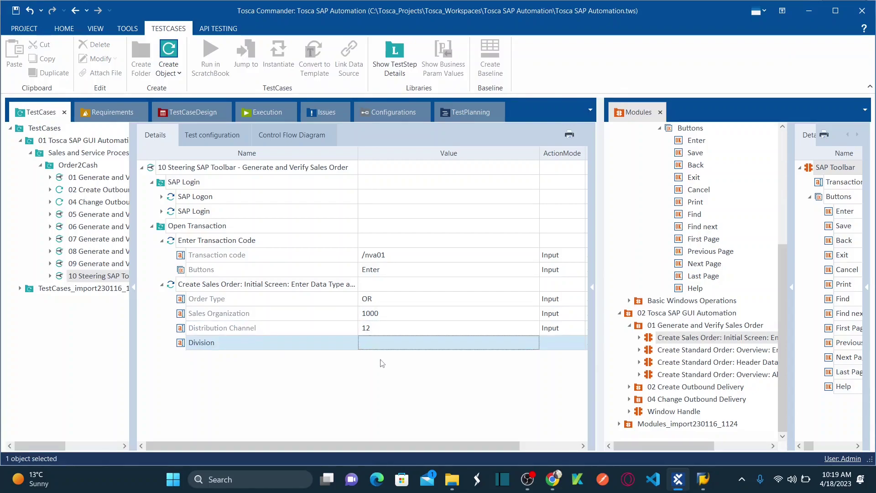
key("alt+Tab")
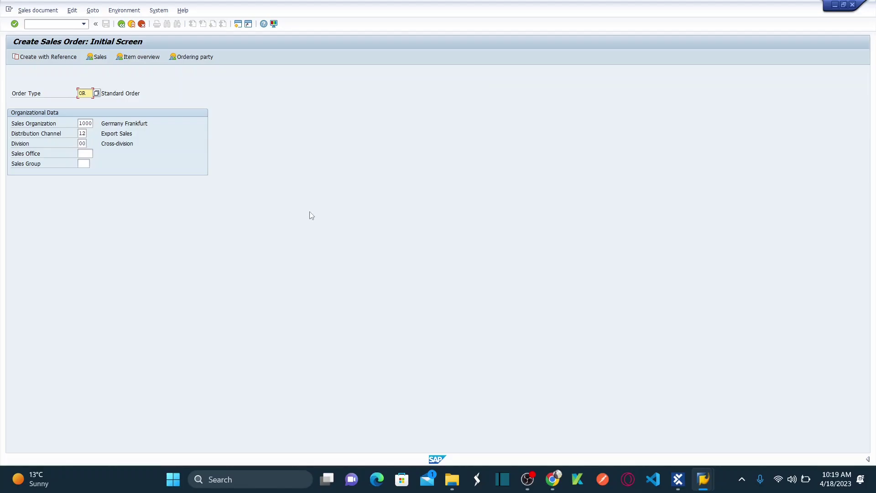
Step: Compare SAP's initial-screen values with the Tosca step, then scroll the Modules tree up to SAP Toolbar
key("alt+Tab")
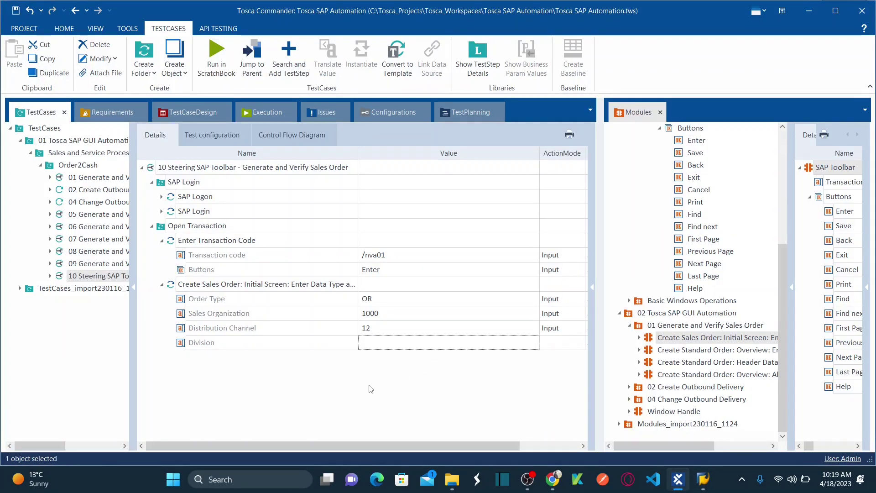
key("alt+Tab")
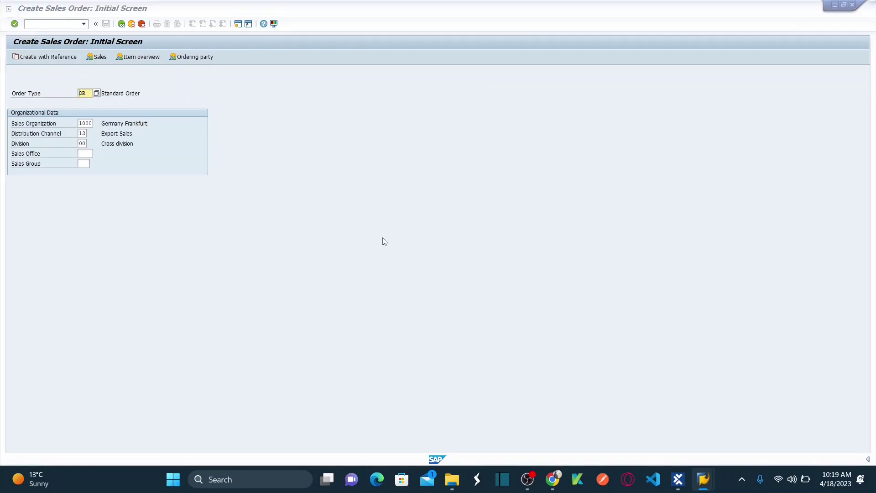
key("alt+Tab")
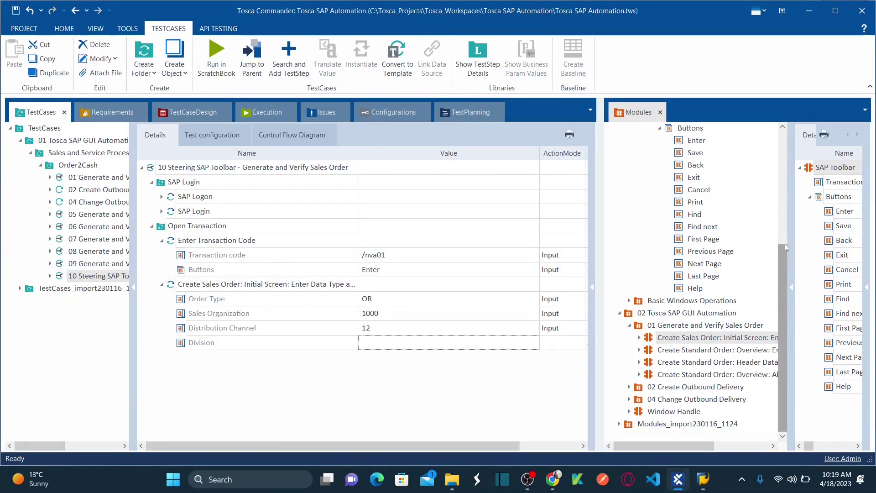
left_click_drag(784, 250, 785, 204)
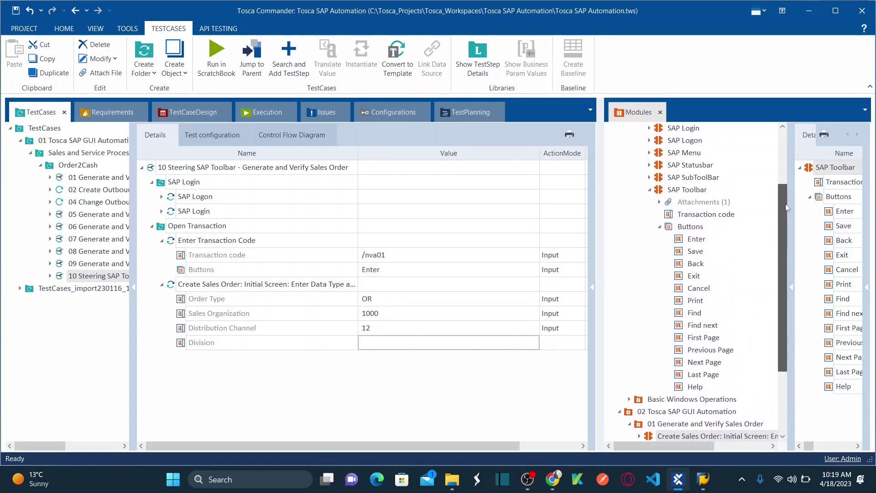
Step: Add an SAP Toolbar step after the sales order step with Buttons set to Enter
left_click(662, 190)
left_click_drag(661, 191, 209, 224)
left_click(161, 357)
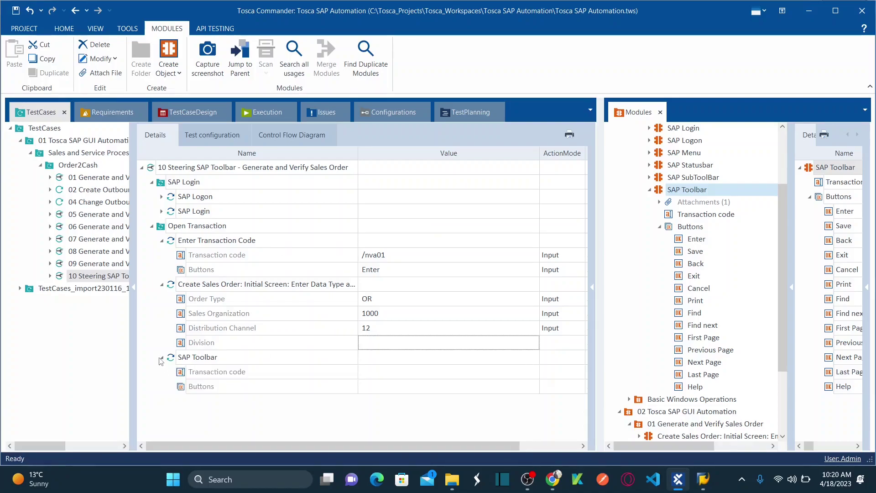
left_click(411, 371)
left_click(412, 388)
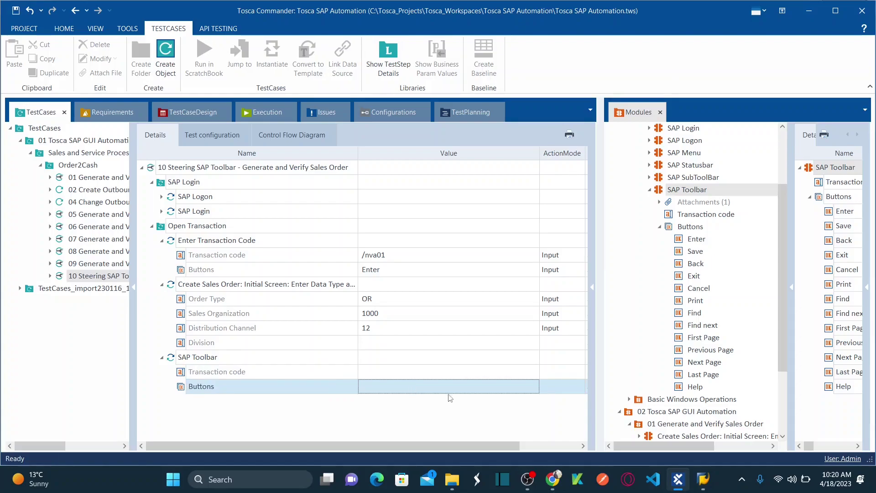
left_click(536, 392)
left_click(522, 386)
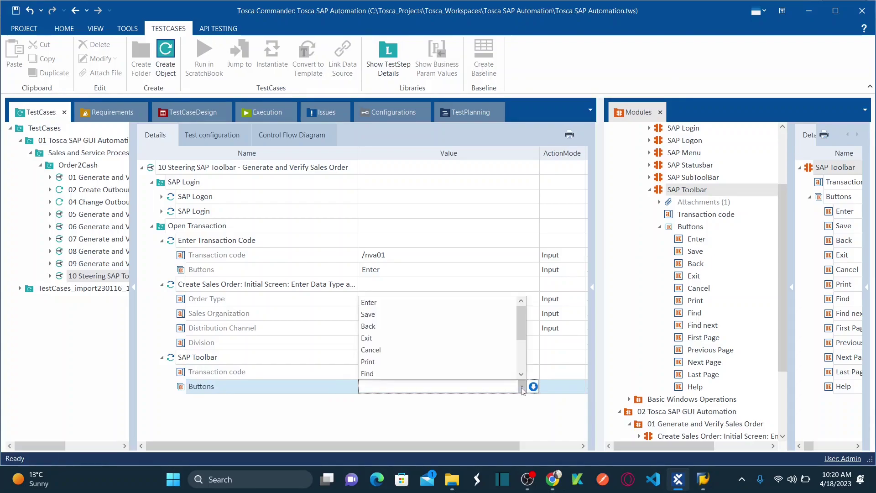
left_click(377, 315)
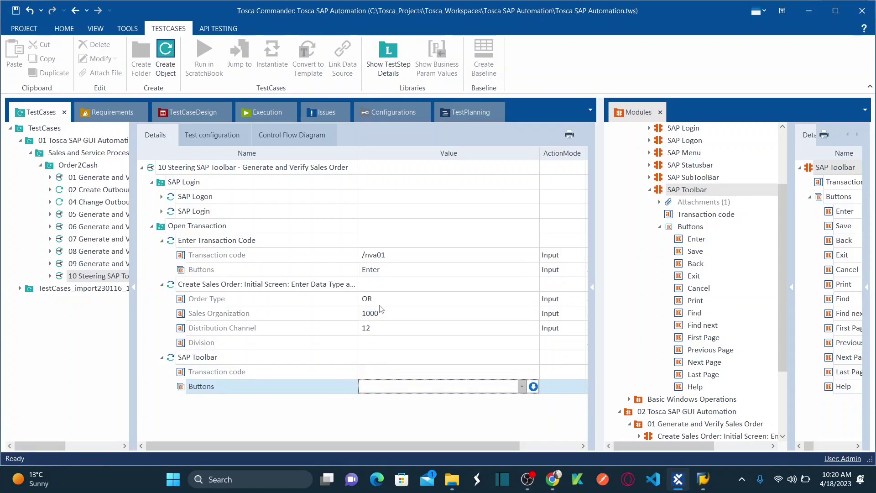
Step: Rename the toolbar step 'Hit Enter to save Saled Order', widen the details pane, and save
left_click(233, 357)
left_click(233, 357)
double_click(233, 356)
key("shift+Home")
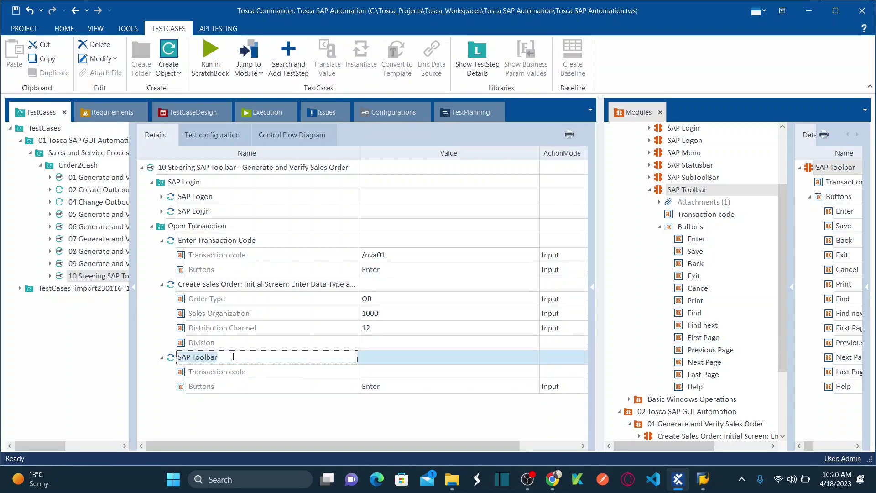
type("Hit ENter to save Saled Order")
left_click(264, 421)
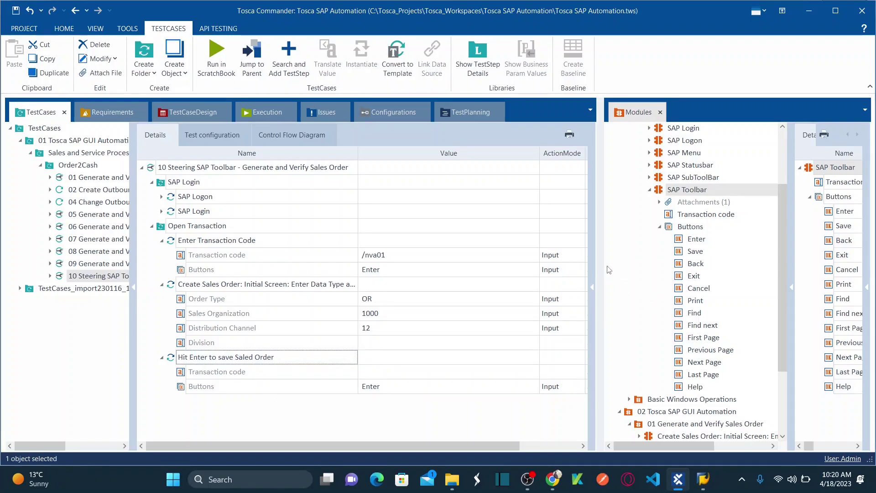
left_click_drag(601, 251, 650, 250)
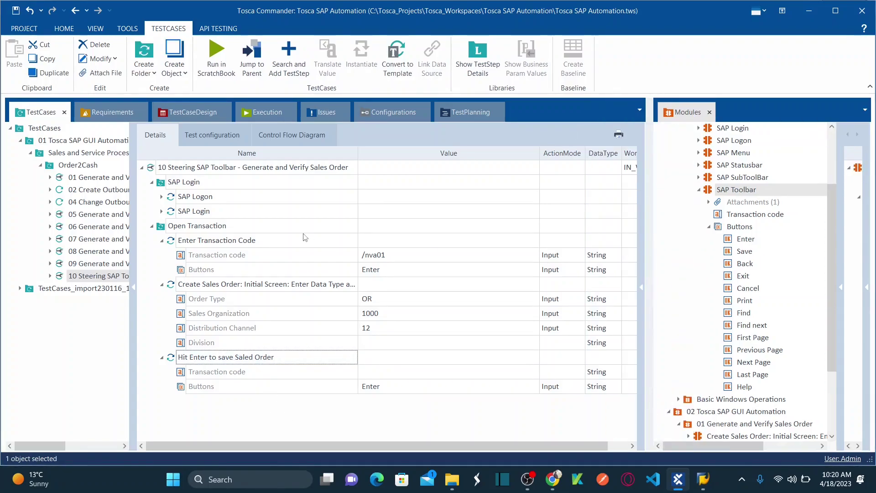
left_click(16, 10)
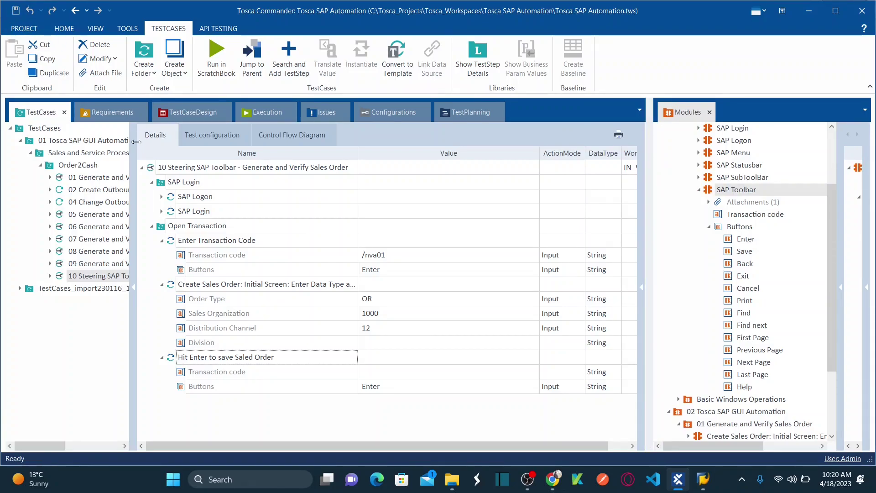
Step: Exit the SAP order screen, log off with Yes, and close SAP Logon 740
mouse_move(702, 484)
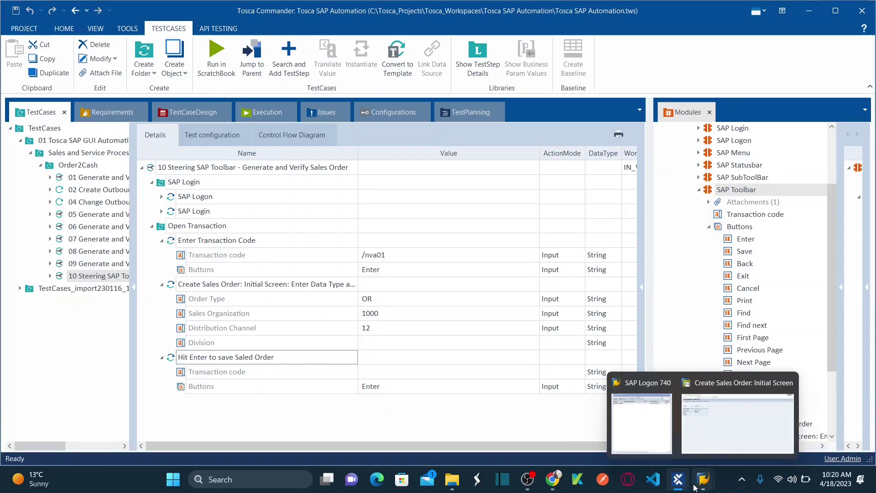
left_click(735, 410)
left_click(131, 25)
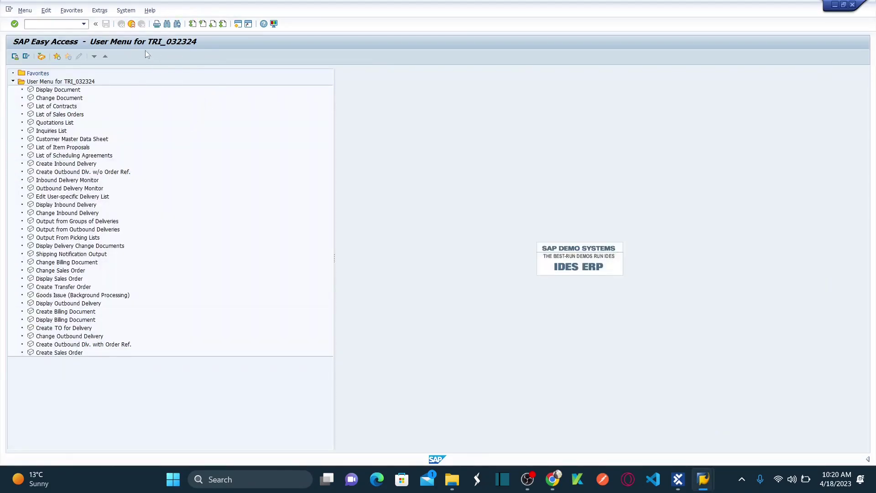
left_click(131, 24)
left_click(92, 168)
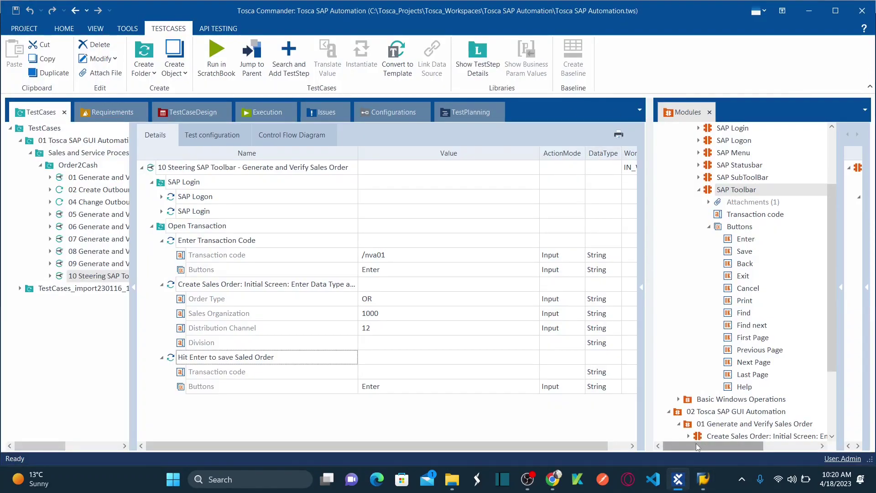
left_click(703, 480)
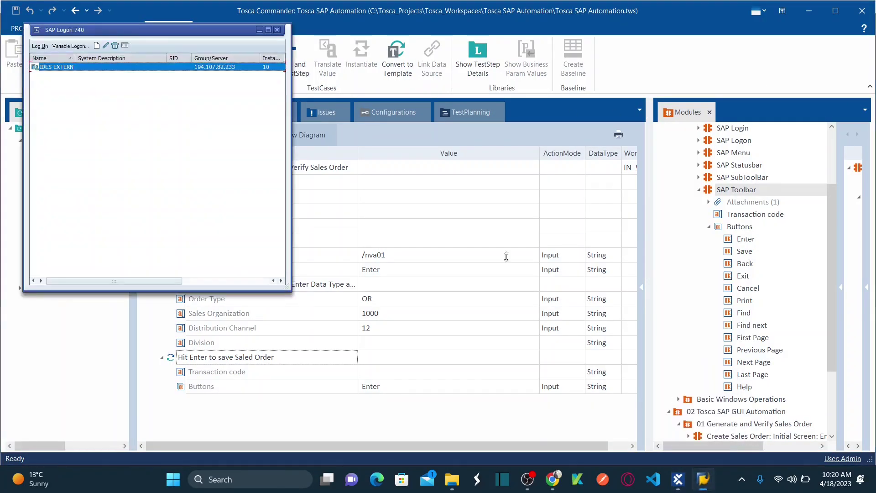
left_click(277, 29)
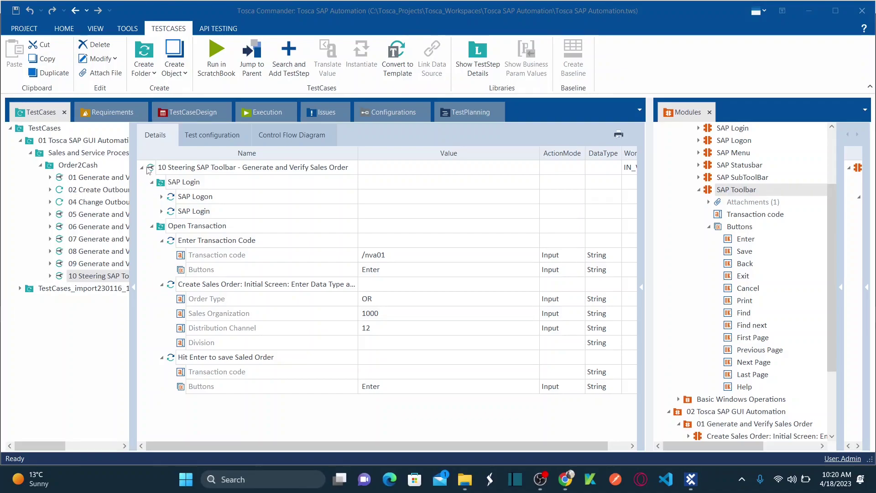
Step: Select test case 10 Steering SAP Toolbar and review its Enter Buttons values
left_click(178, 173)
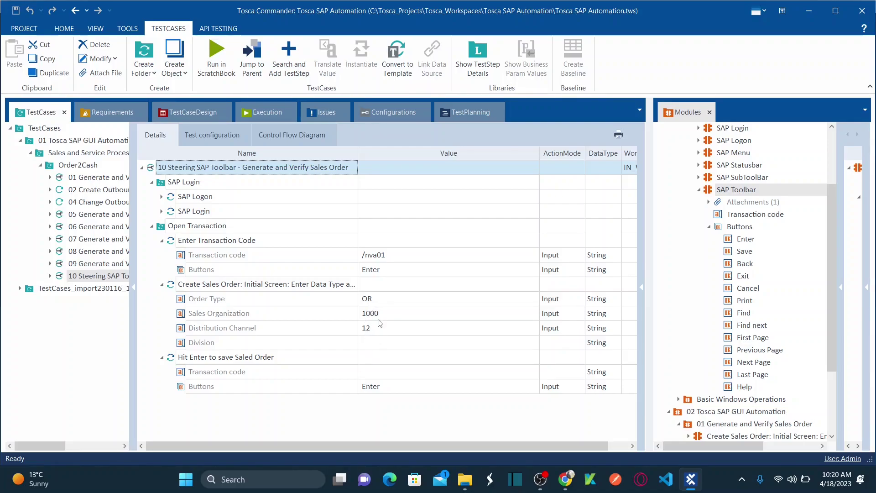
left_click(368, 388)
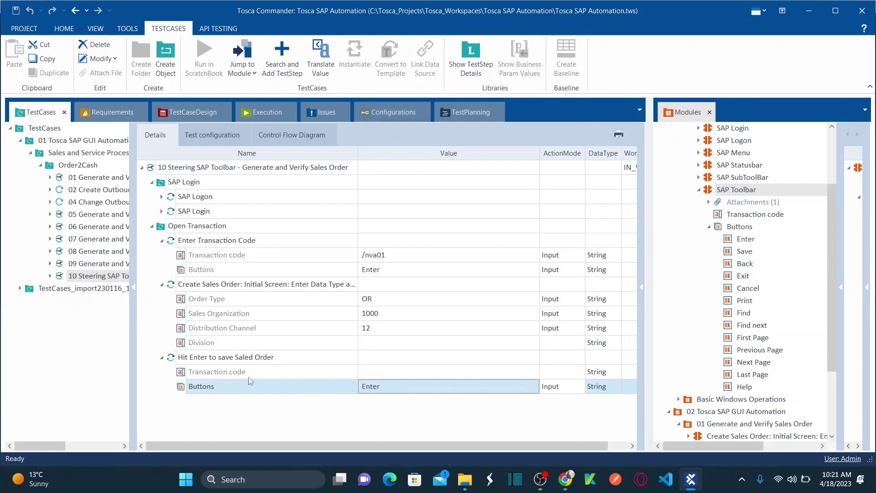
left_click(375, 268)
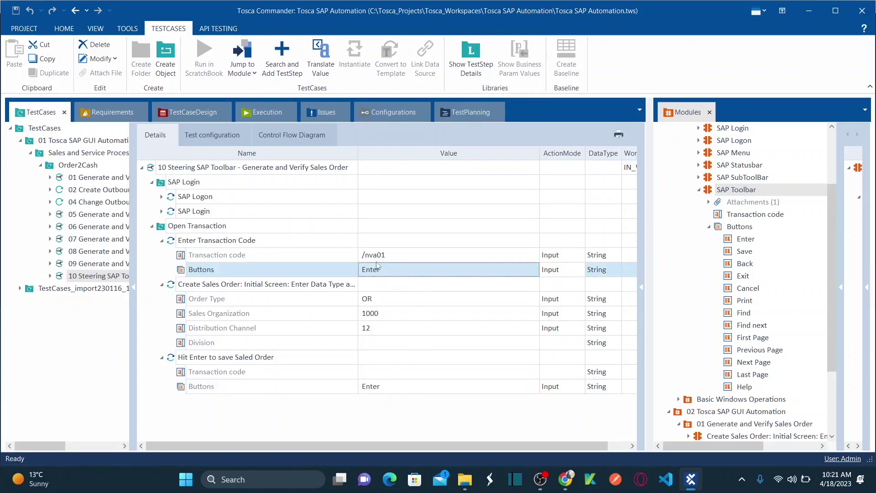
left_click(189, 173)
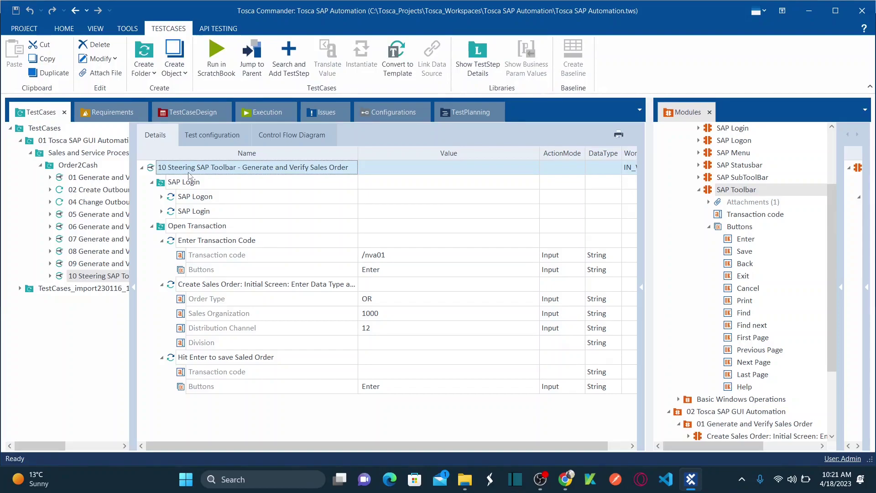
Step: Run test case 10 in ScratchBook, logging on to SAP and opening /nva01 with OR, 1000, 12
right_click(189, 175)
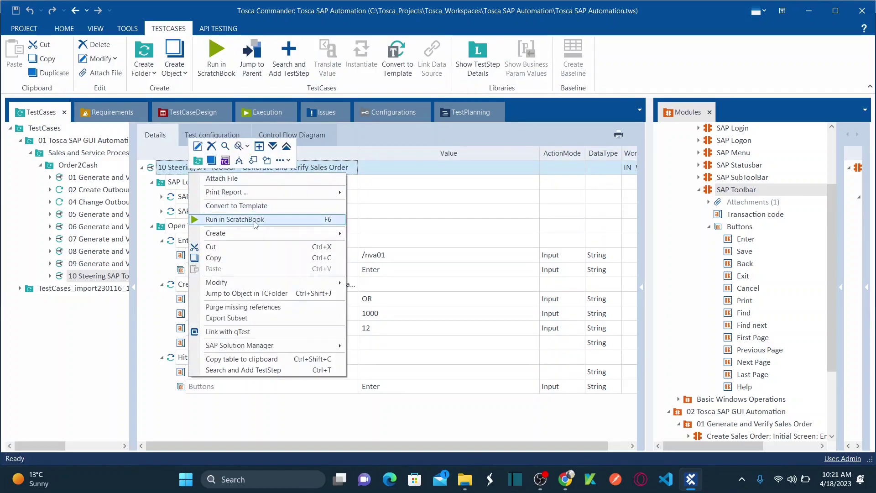
left_click(254, 221)
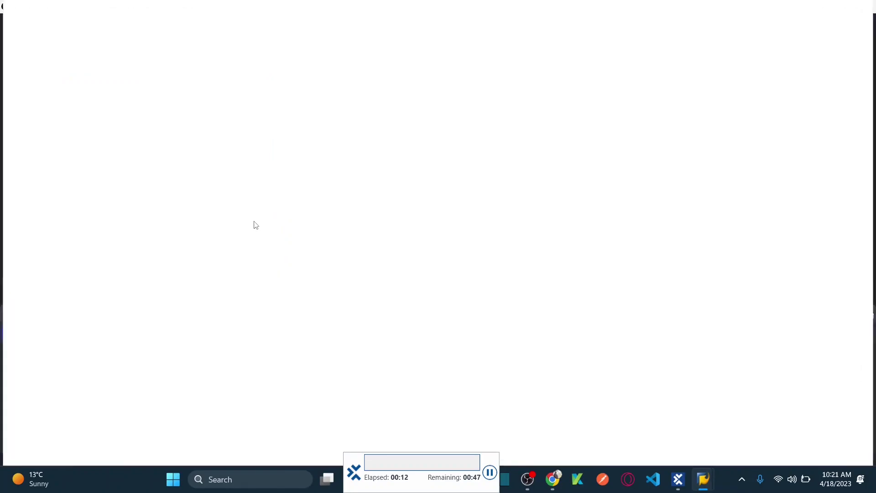
type("TRI_032324")
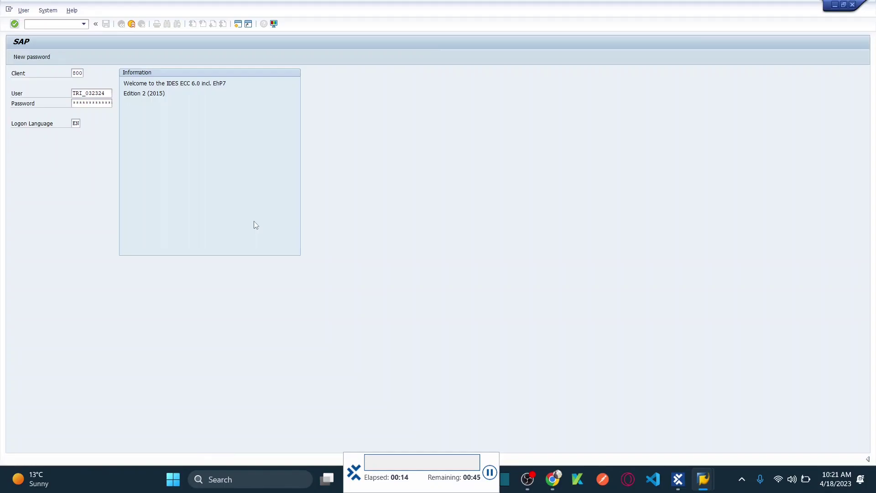
key("Return")
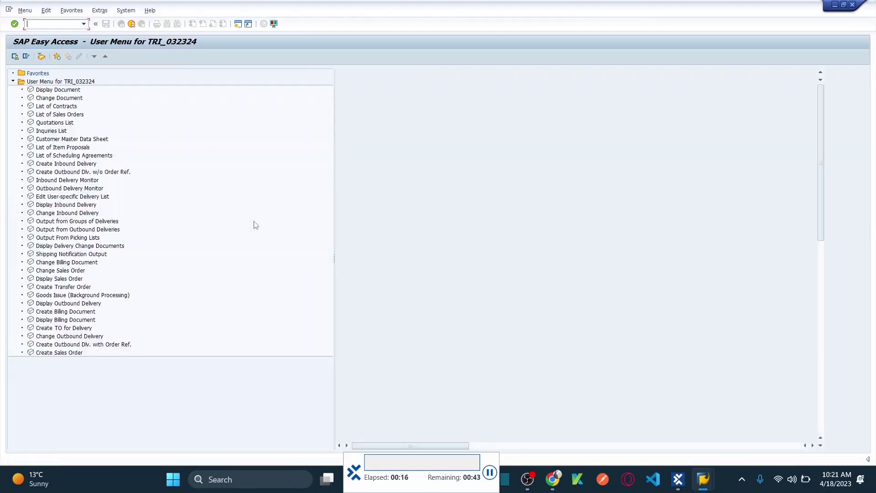
type("/nva01")
key("Return")
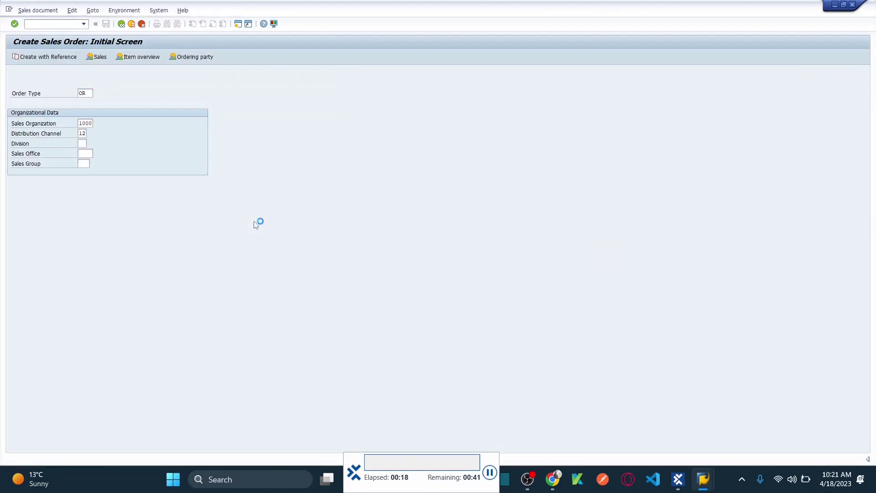
key("Return")
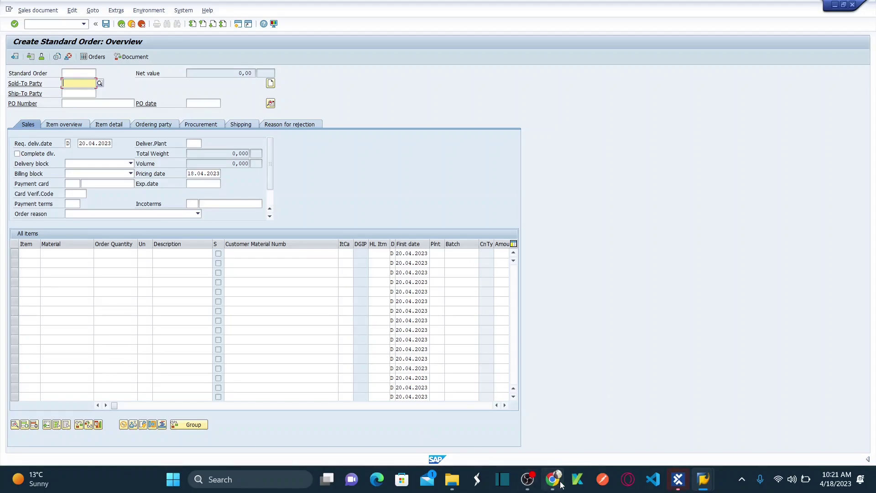
Step: Close the ScratchBook results, collapse the SAP Toolbar module, and bring Create Standard Order forward
mouse_move(561, 485)
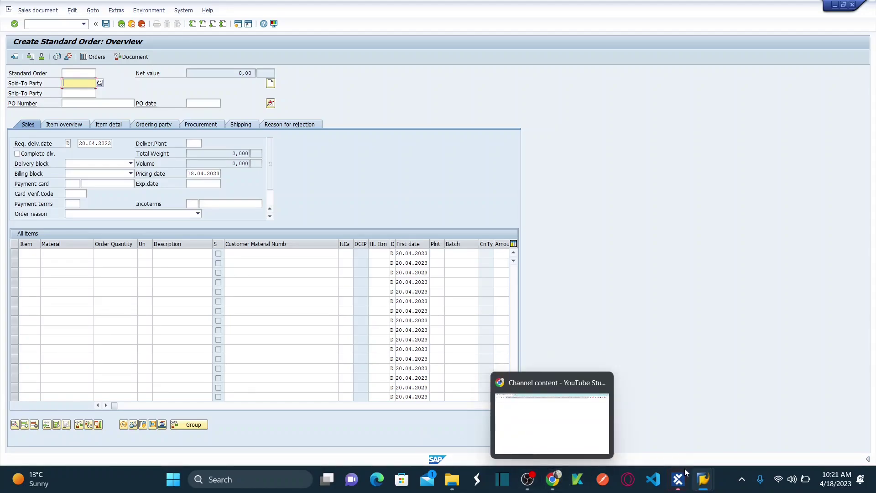
left_click(669, 421)
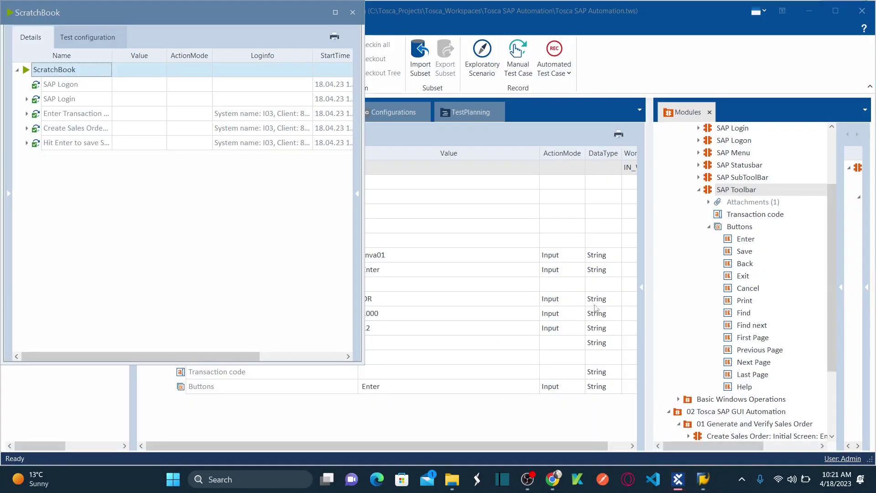
left_click(353, 12)
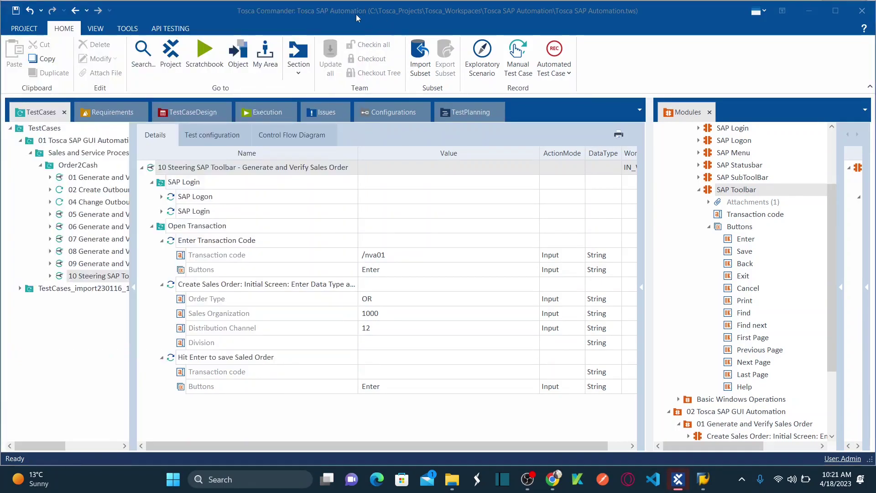
left_click(699, 190)
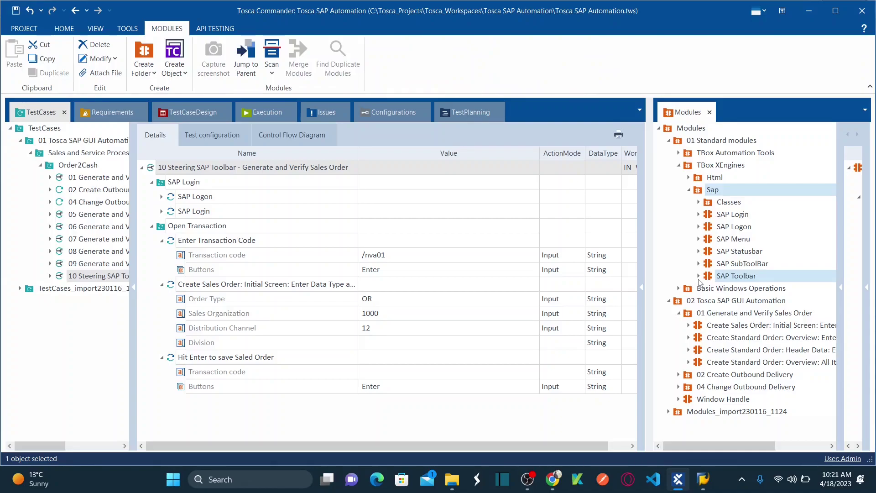
mouse_move(703, 480)
left_click(716, 430)
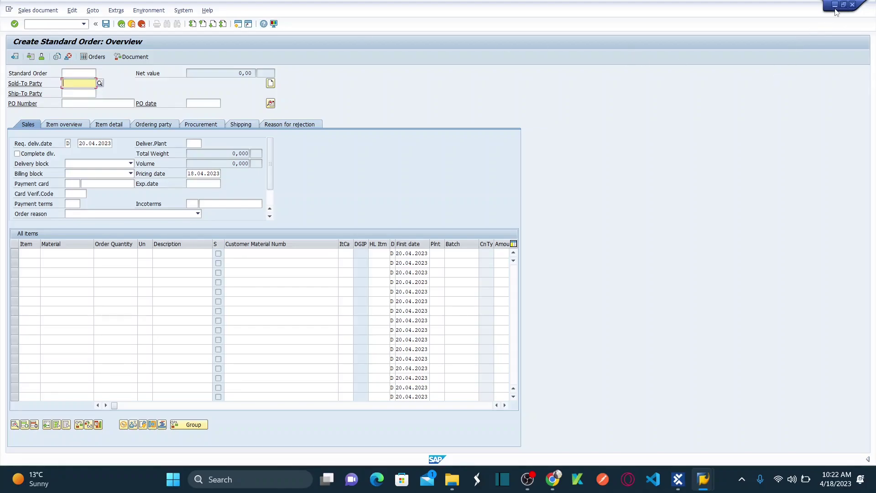
Step: Browse SAP's Edit and Sales Document menus without choosing anything
left_click(73, 10)
mouse_move(205, 15)
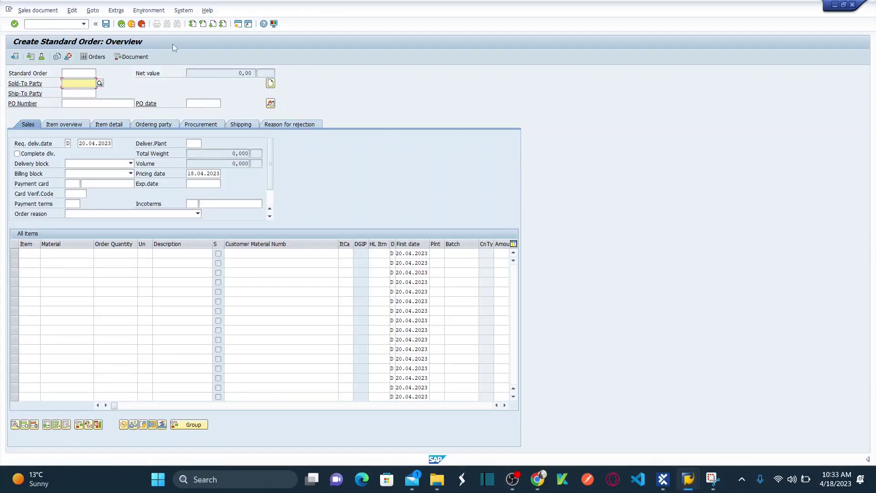
left_click(38, 12)
mouse_move(94, 13)
left_click(176, 11)
mouse_move(38, 10)
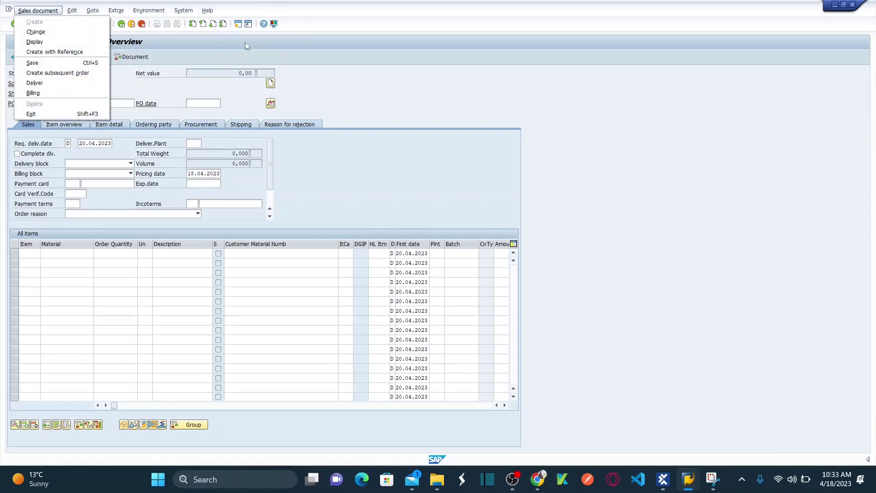
left_click(327, 76)
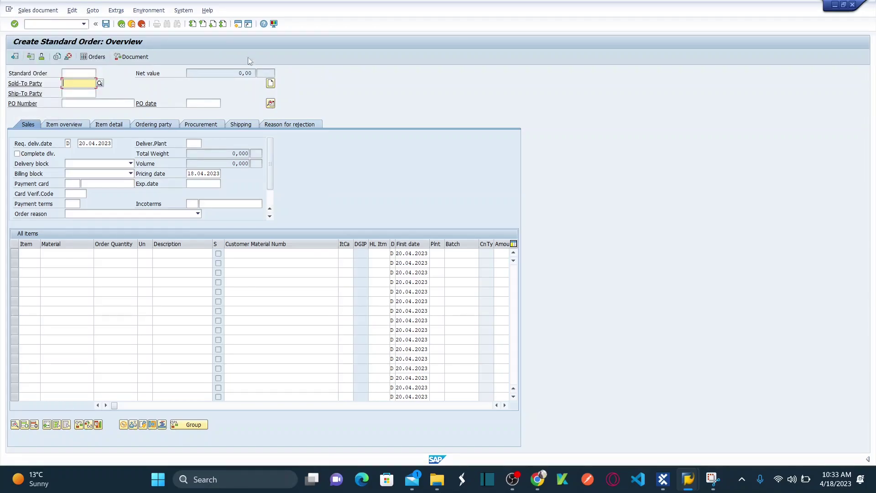
Step: Go back to SAP Easy Access and rerun /nva01 from history with OR, 1000, 12
left_click(121, 25)
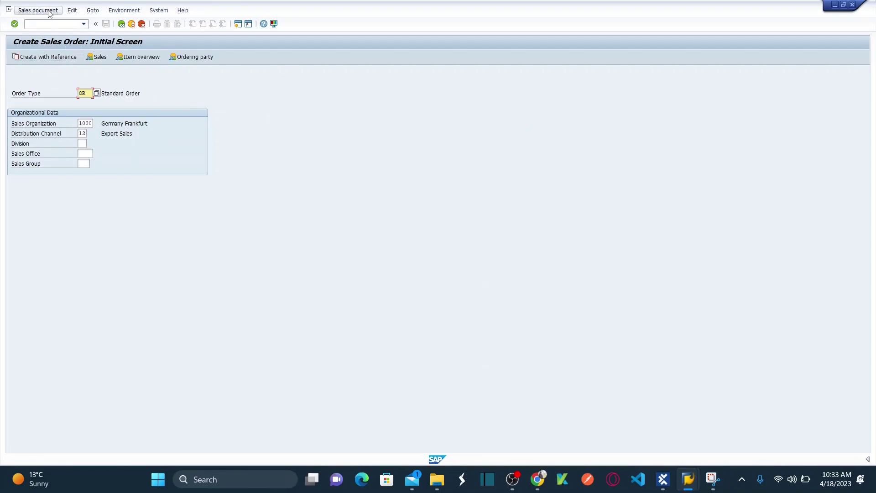
left_click(121, 25)
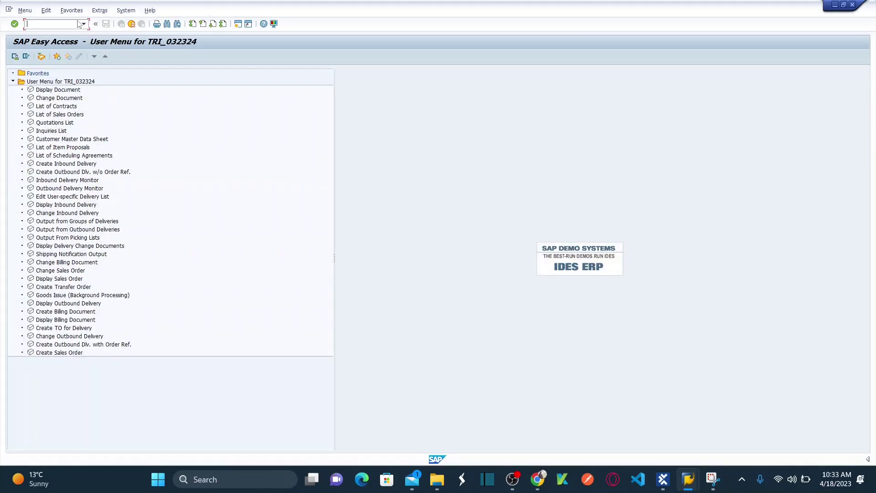
left_click(83, 24)
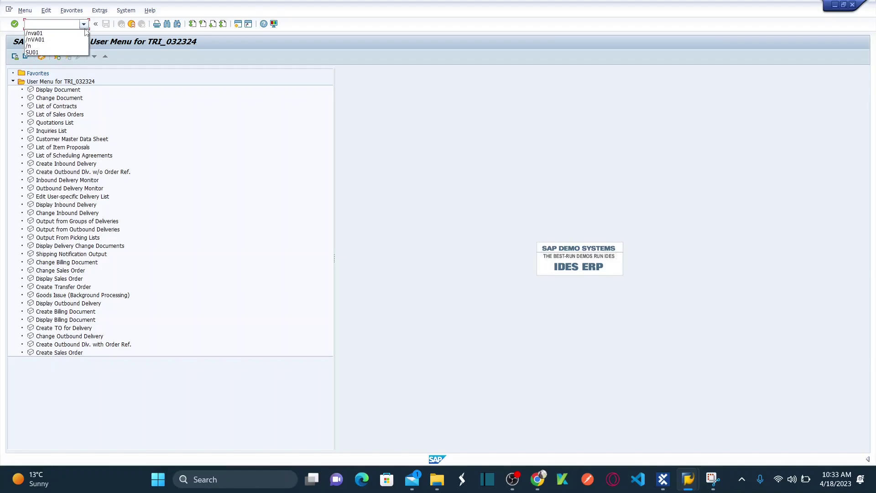
left_click(61, 36)
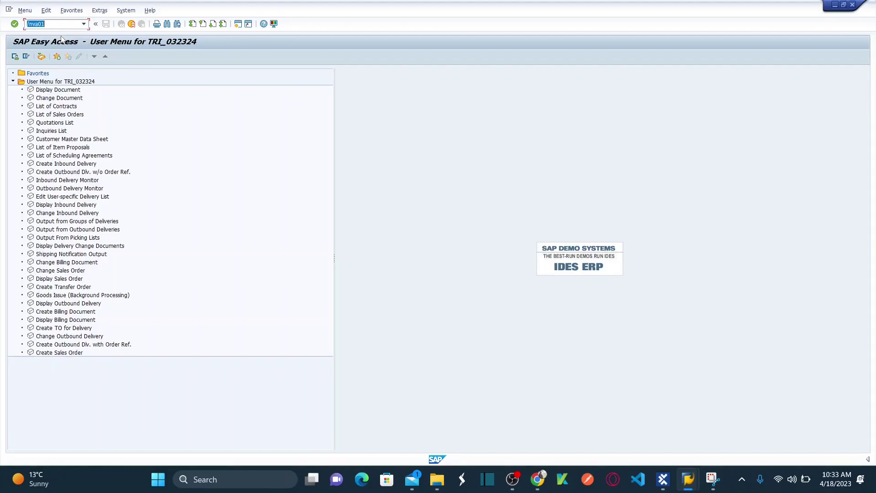
left_click(15, 24)
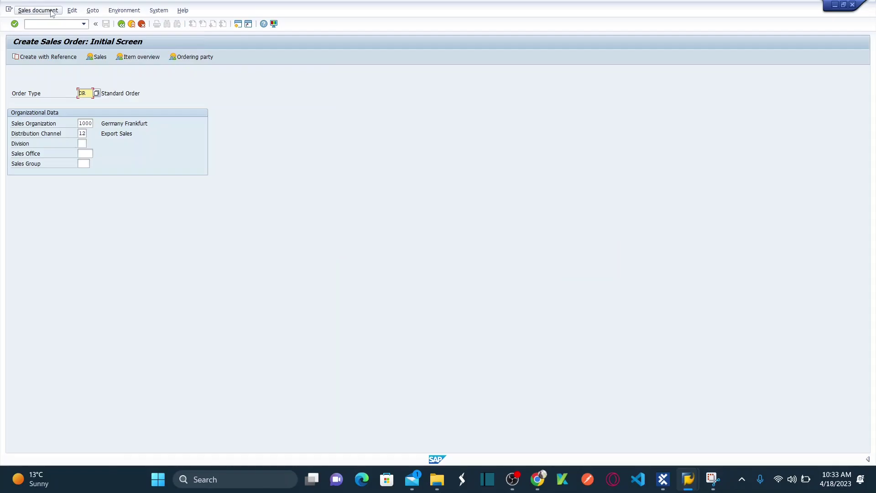
left_click(15, 24)
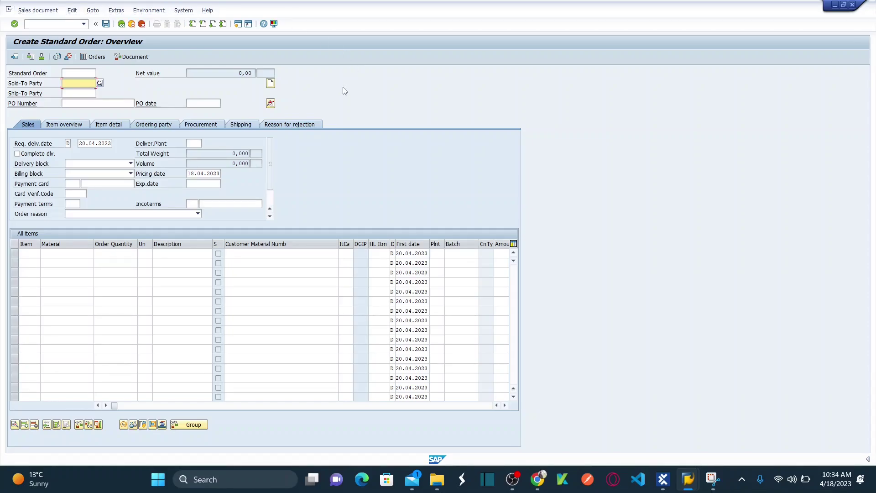
Step: Switch to Tosca Commander showing test case 09's Goto->Header->Sales step
mouse_move(513, 480)
left_click(516, 425)
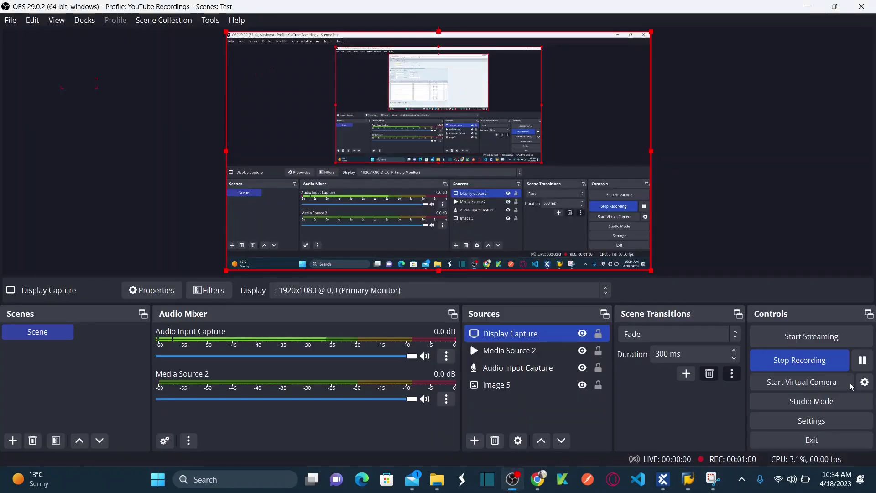
left_click(863, 358)
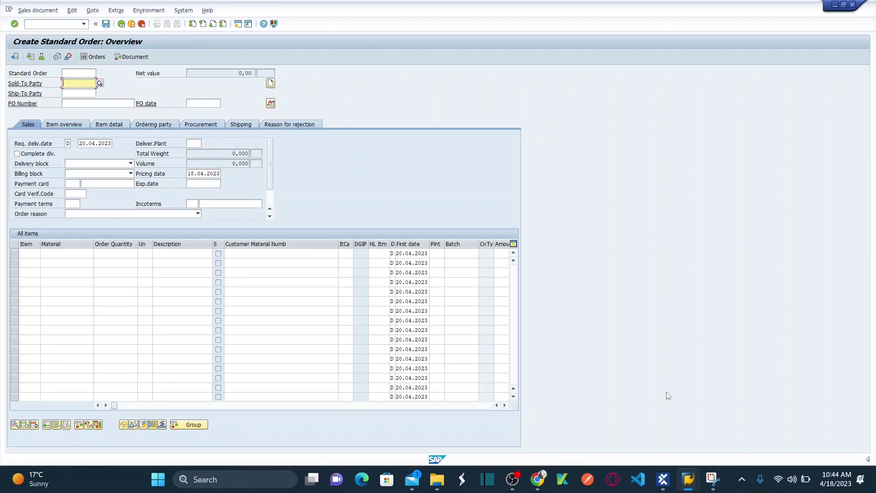
left_click(662, 480)
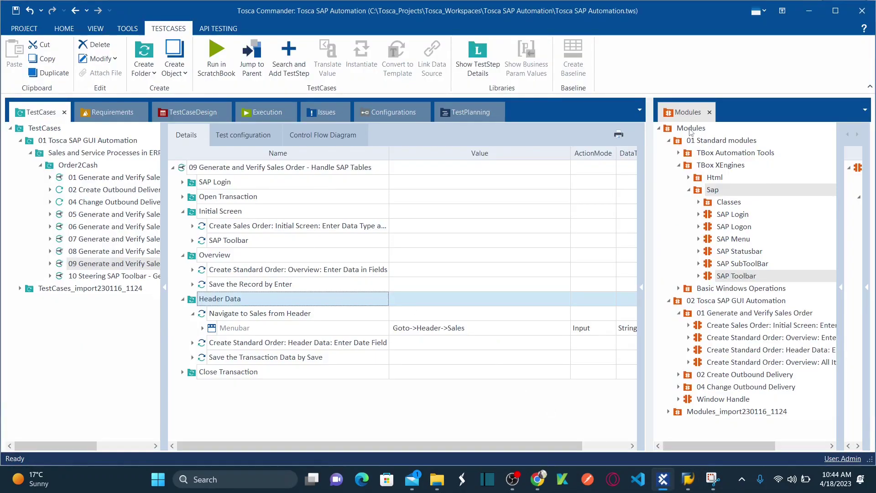
Step: Move the module library into its own tab and inspect the SAP Menu module's Menubar entry
left_click_drag(687, 112, 331, 112)
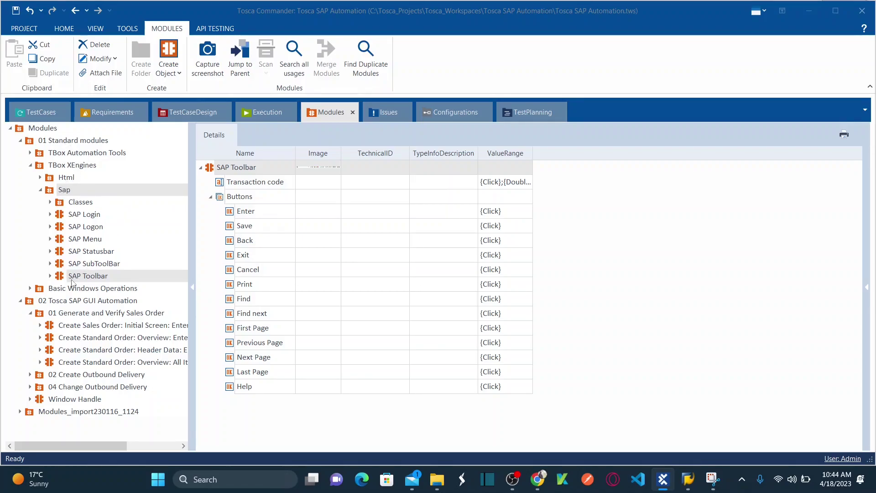
left_click(64, 239)
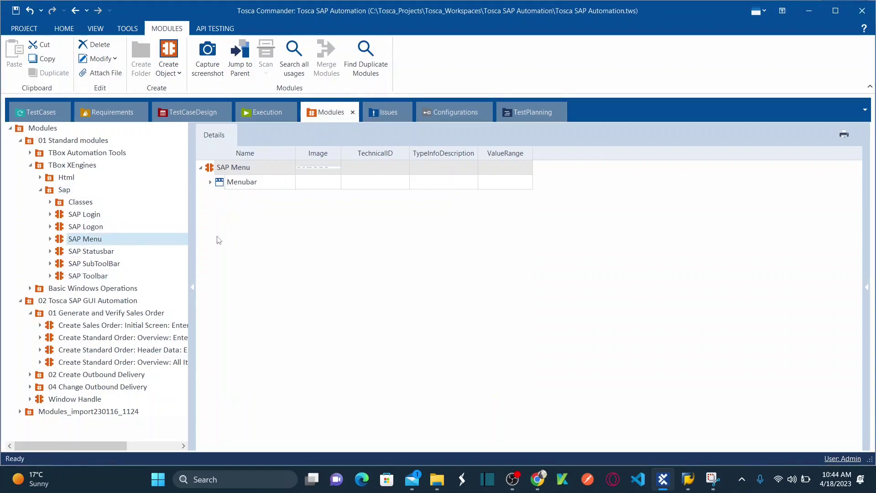
left_click(211, 183)
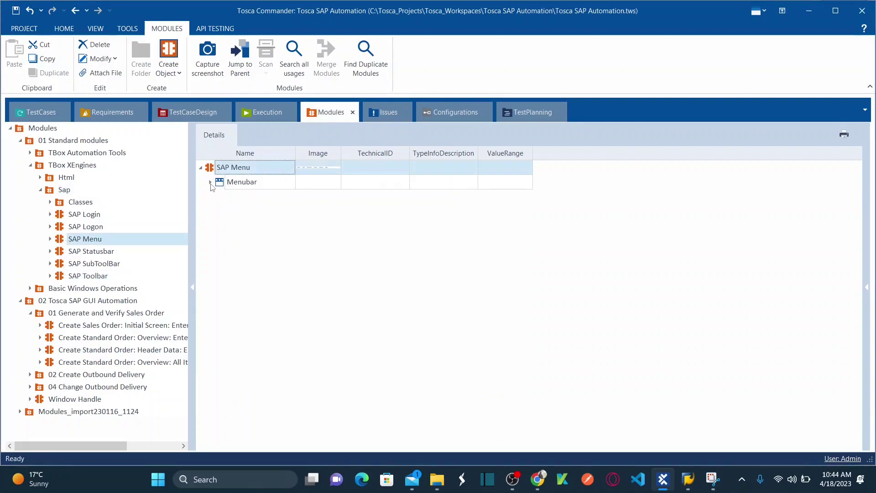
left_click(210, 183)
mouse_move(263, 176)
left_click(210, 183)
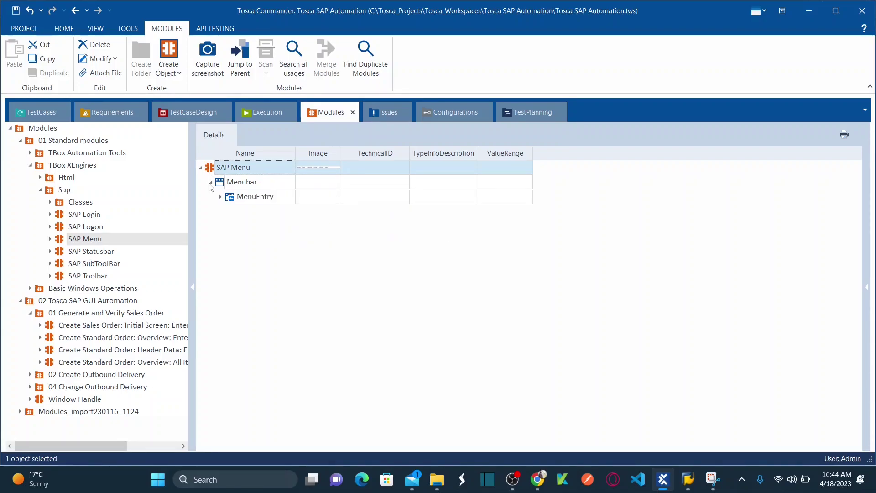
left_click(210, 183)
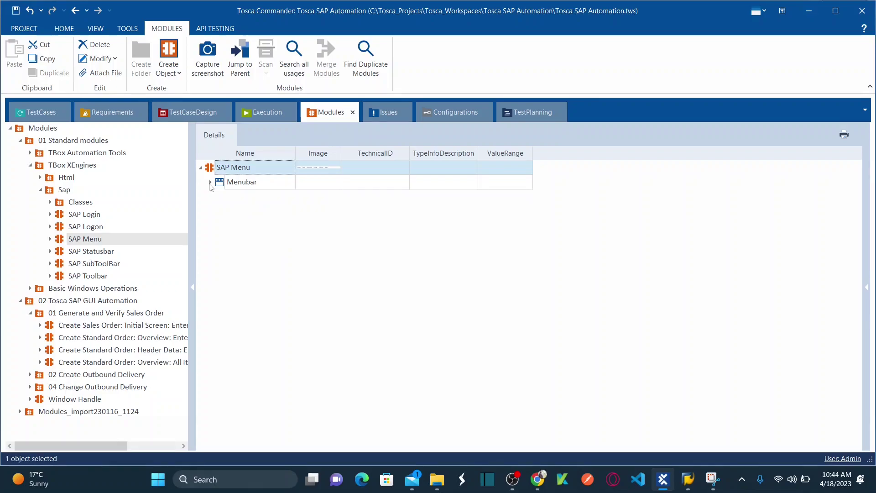
Step: Glance at SAP's Environment menu, then show the SAP Toolbar module's buttons in Tosca
key("alt+Tab")
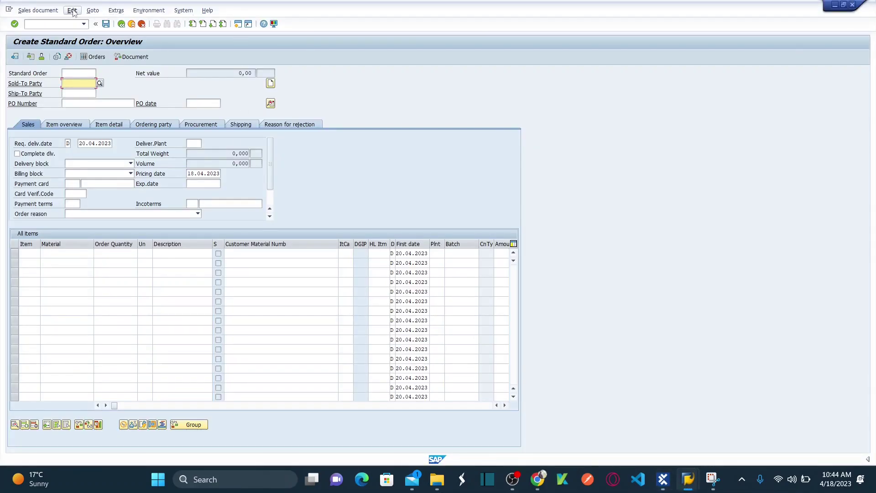
left_click(149, 10)
mouse_move(178, 14)
left_click(345, 27)
key("alt+Tab")
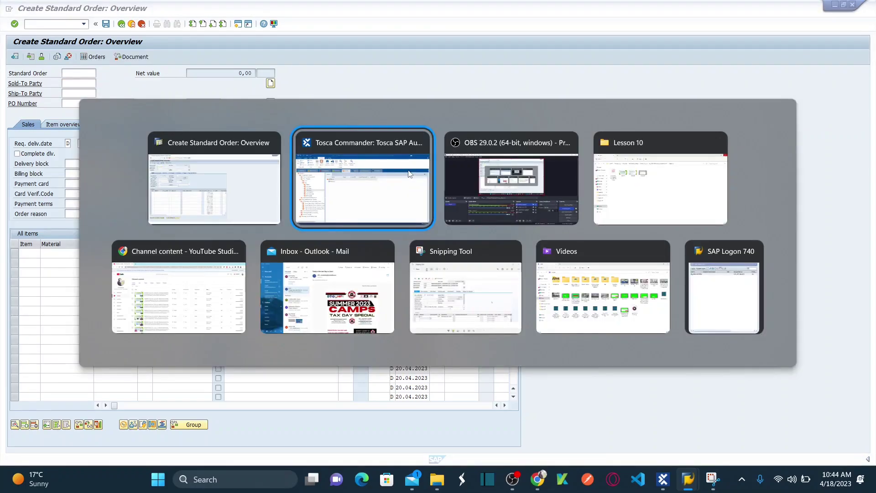
left_click(409, 174)
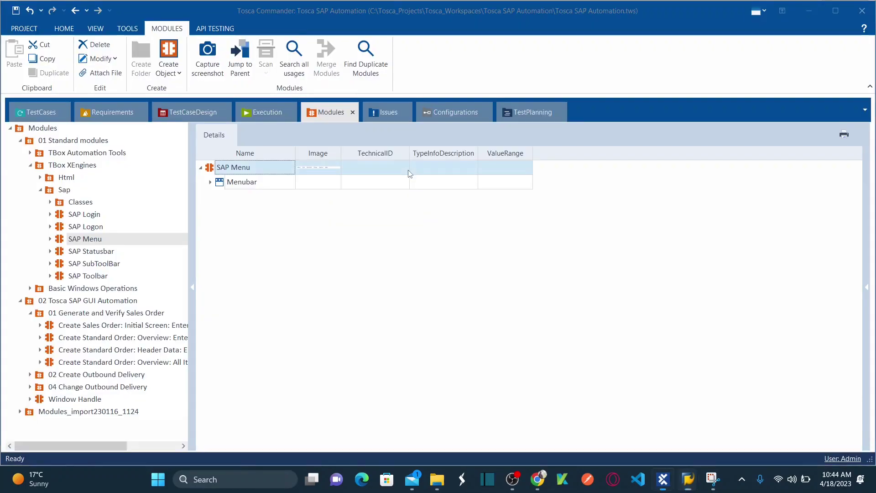
left_click(95, 275)
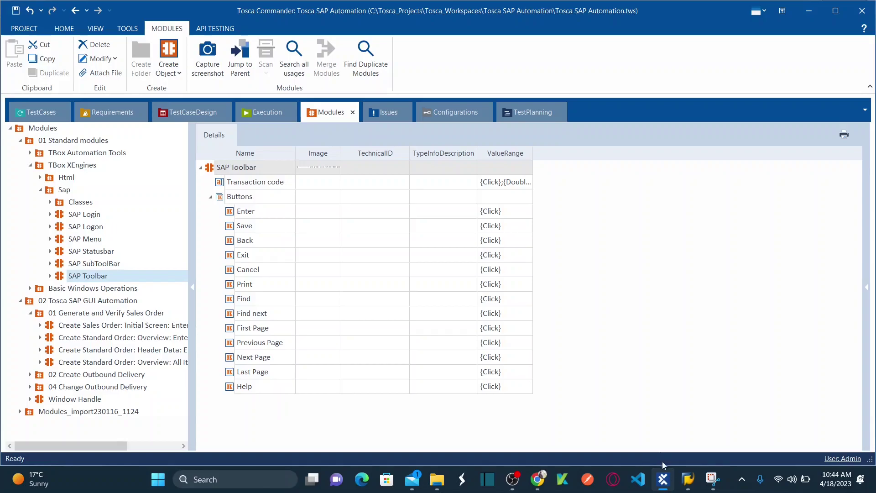
left_click(689, 480)
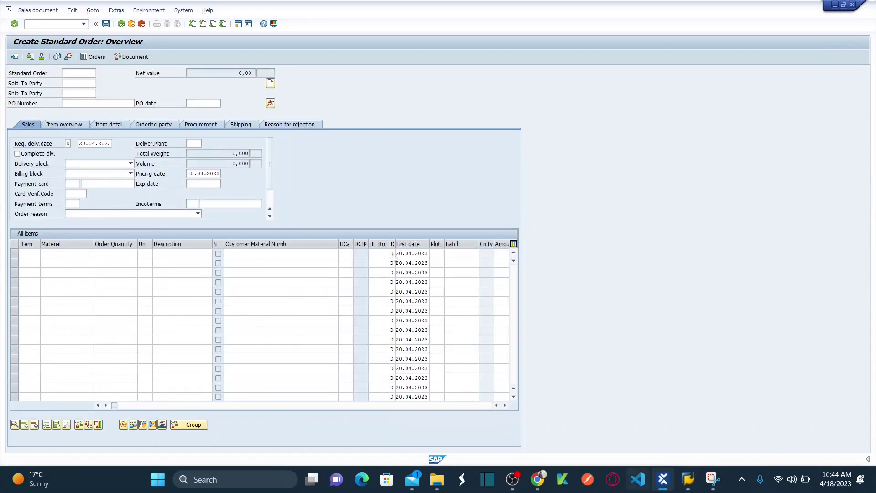
left_click(663, 480)
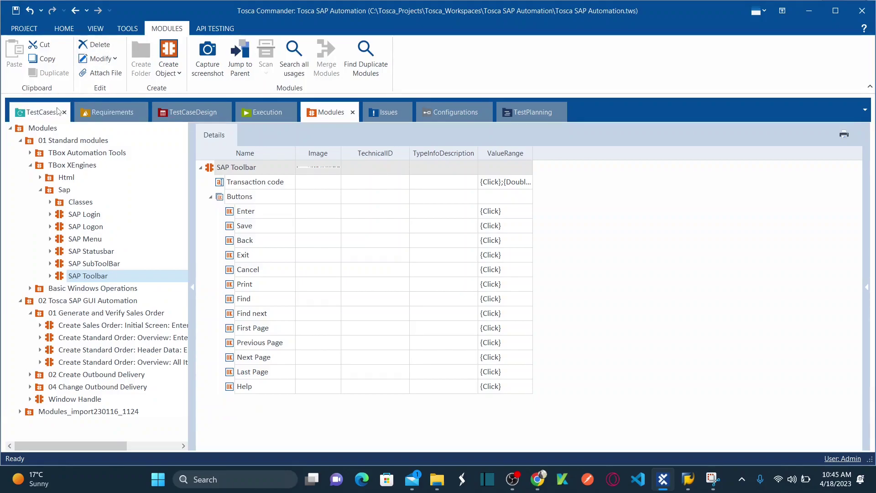
Step: Open test case 10 Steering SAP Toolbar, then send SAP back to the Create Sales Order initial screen
left_click(42, 112)
left_click(115, 277)
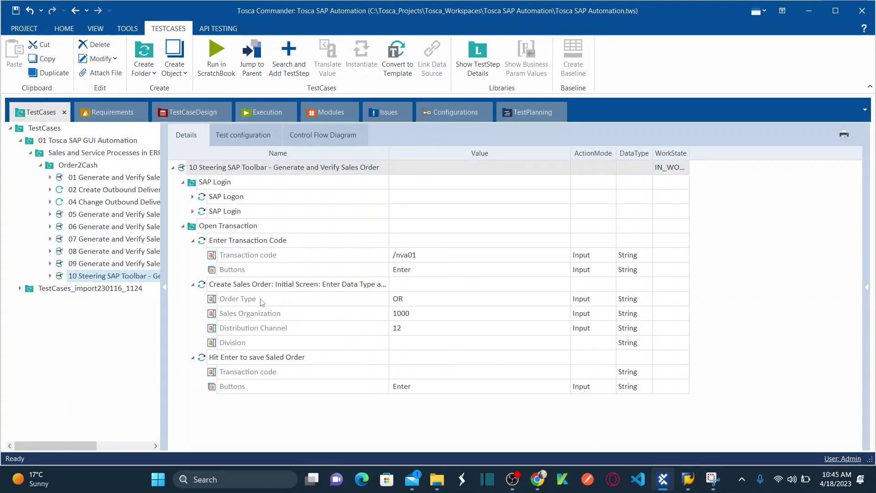
key("alt+Tab")
left_click(121, 25)
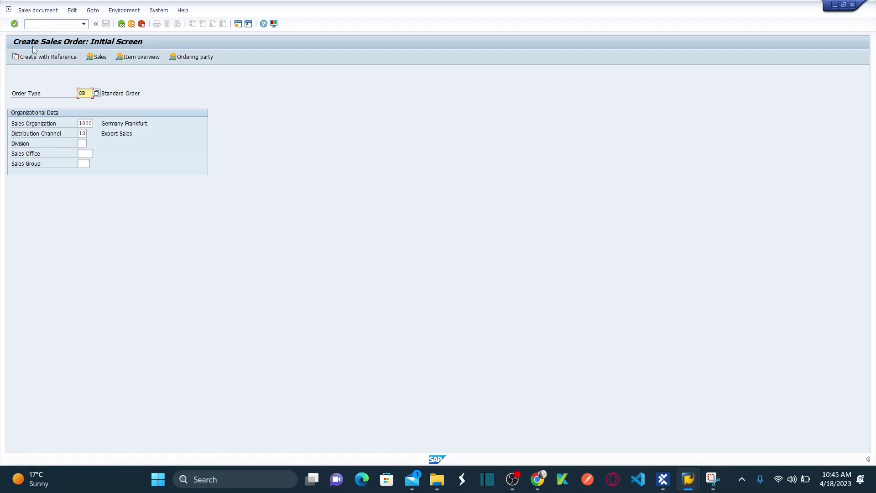
Step: Continue from the initial screen to the Create Standard Order: Overview
left_click(15, 24)
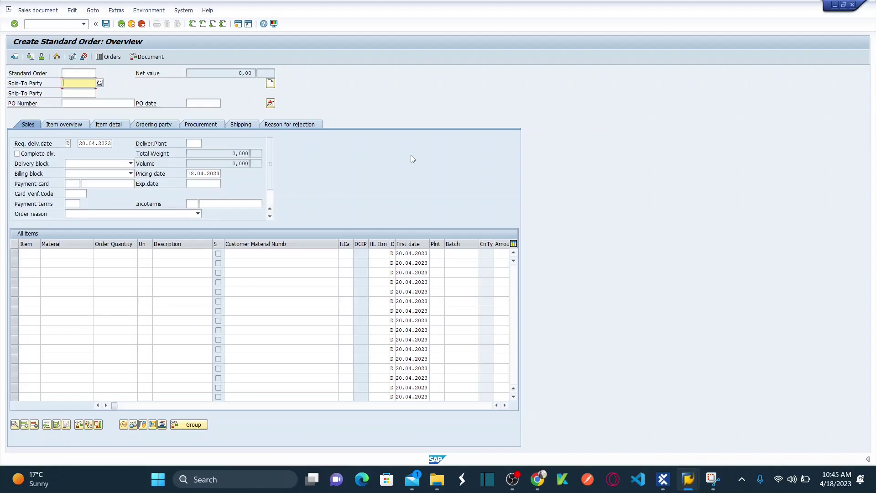
left_click(140, 11)
left_click(140, 11)
Step: Pick customer 1175 as Sold-To and Ship-To Party and enter PO Number 123
type("1175")
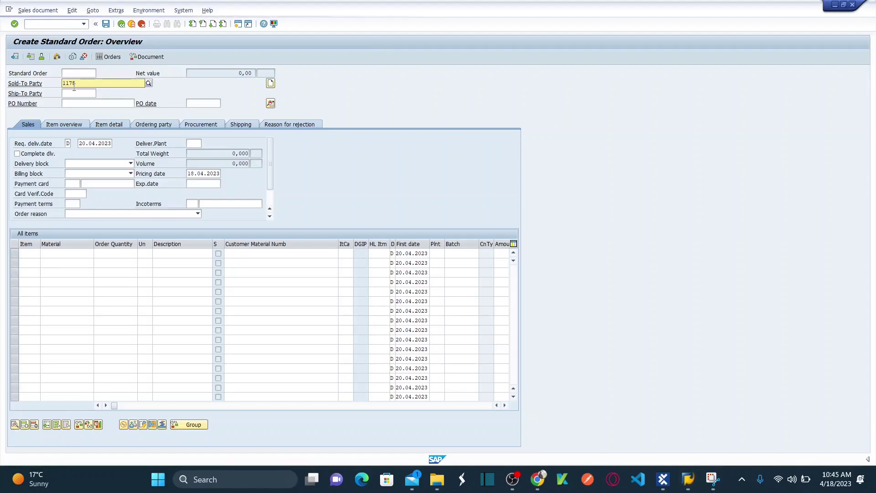
left_click(74, 101)
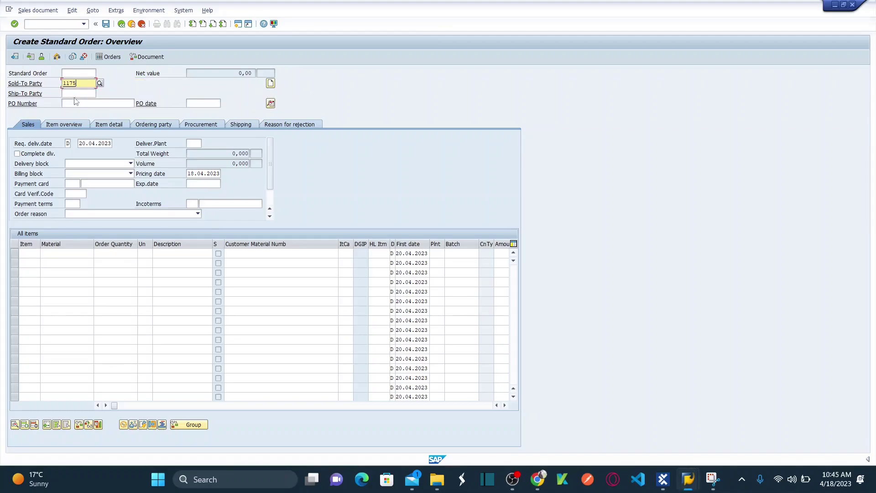
left_click(74, 92)
type("1175")
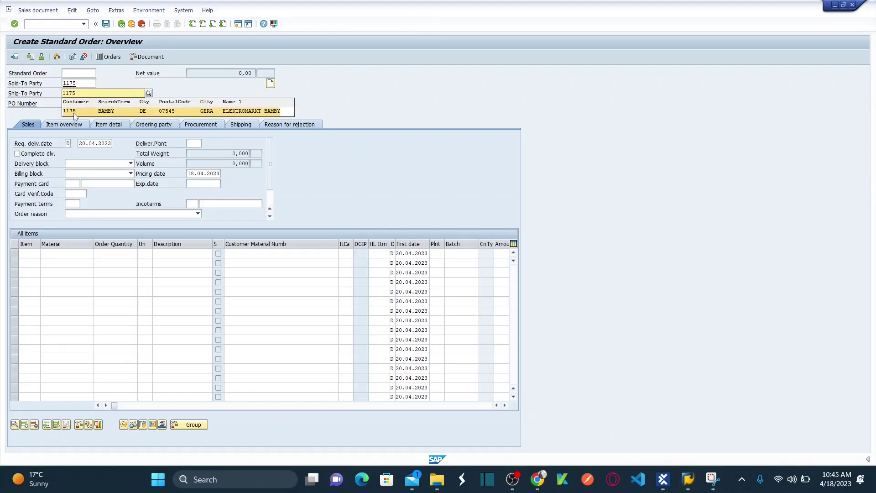
left_click(75, 112)
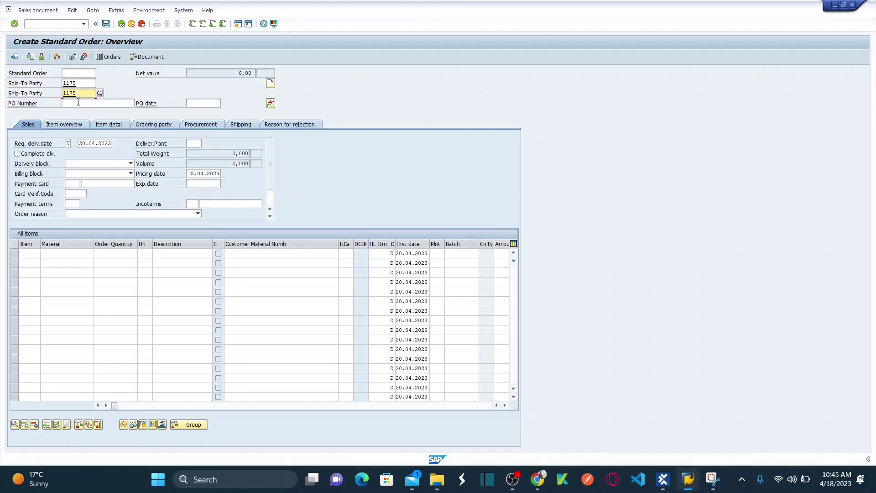
left_click(78, 103)
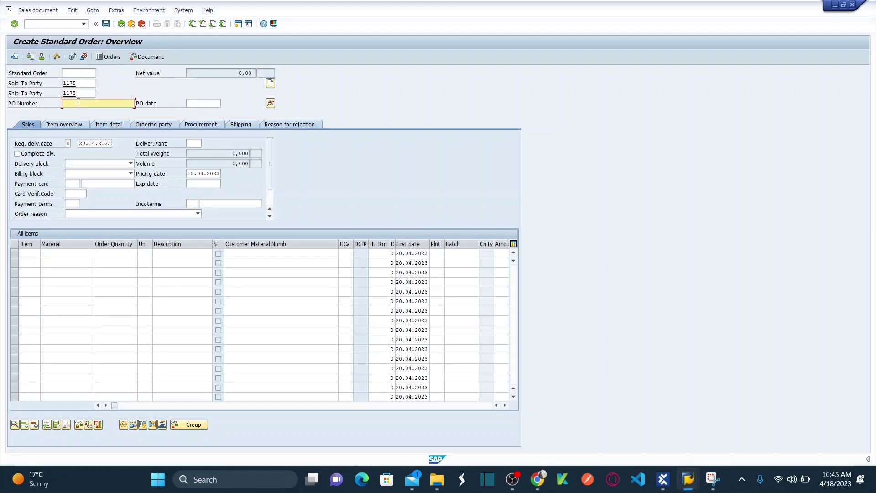
type("123")
left_click(31, 255)
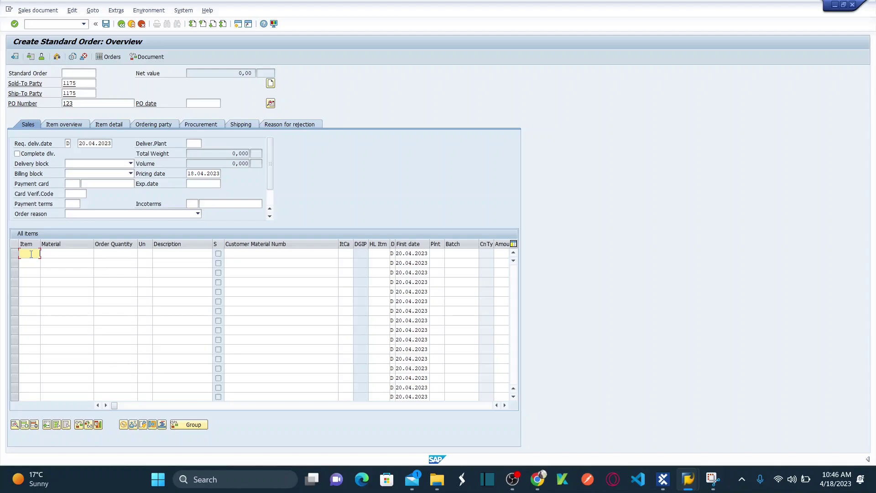
left_click(65, 255)
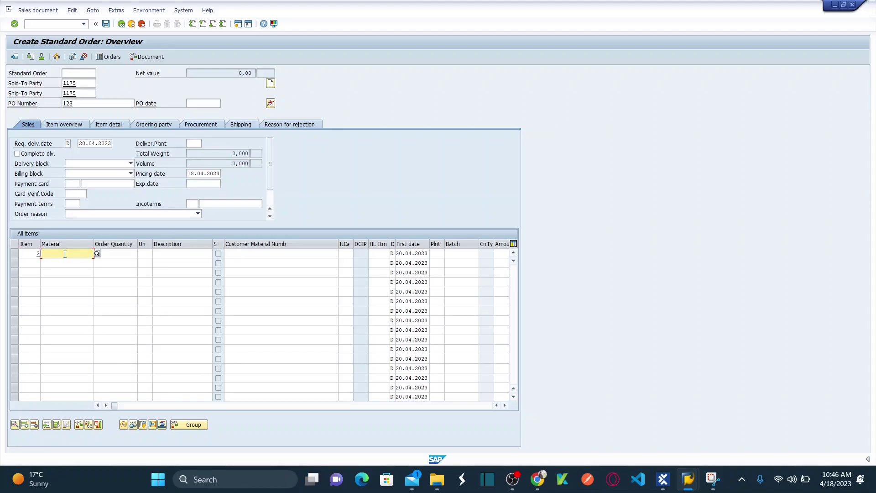
type("M-08")
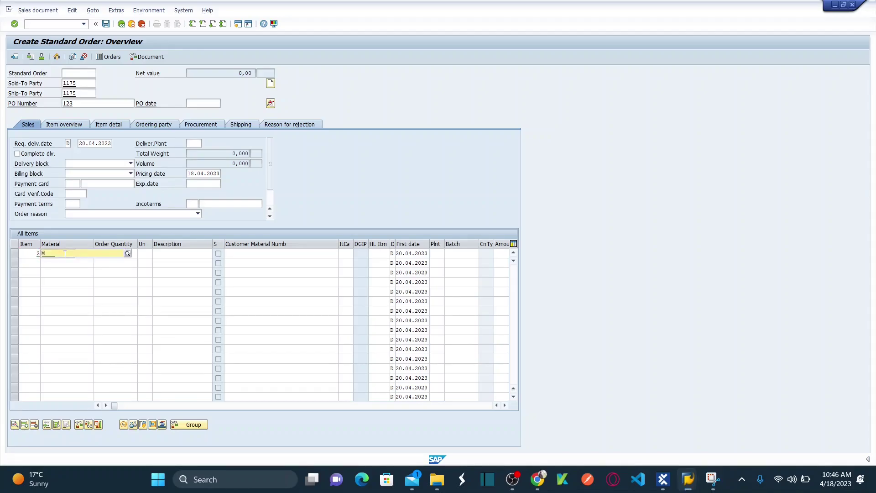
left_click(150, 253)
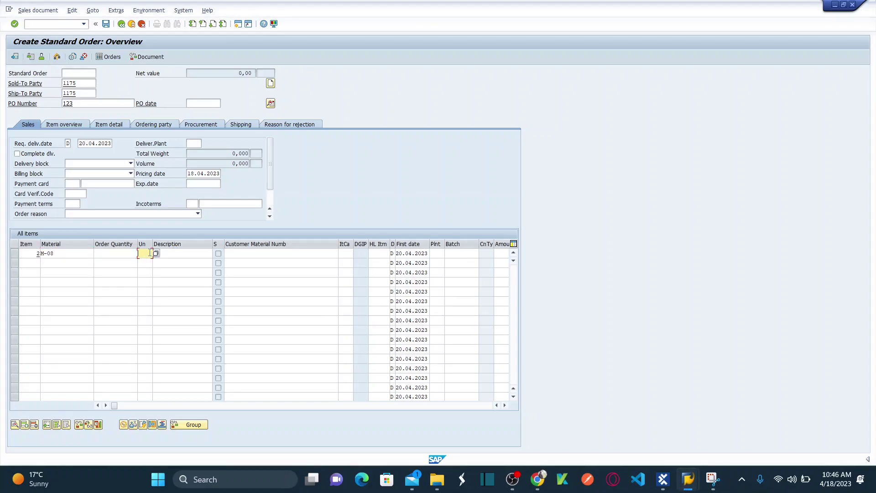
left_click(257, 279)
left_click(107, 255)
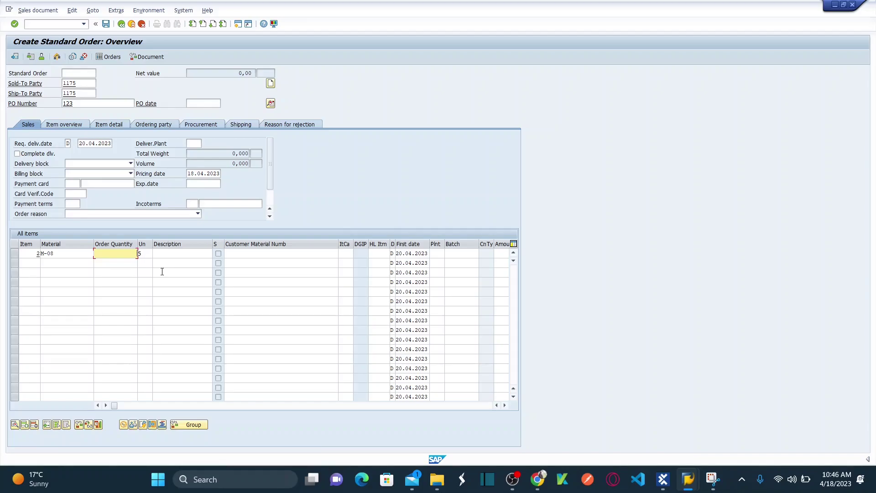
left_click(145, 254)
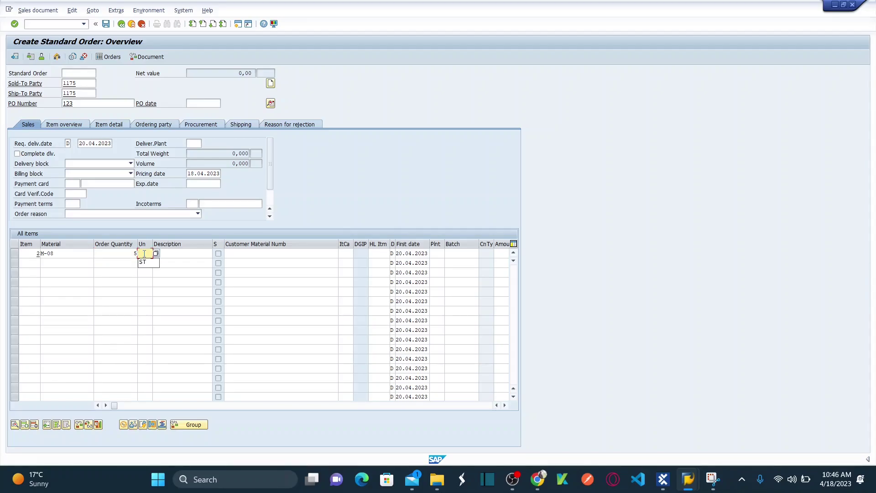
type("T")
left_click(211, 265)
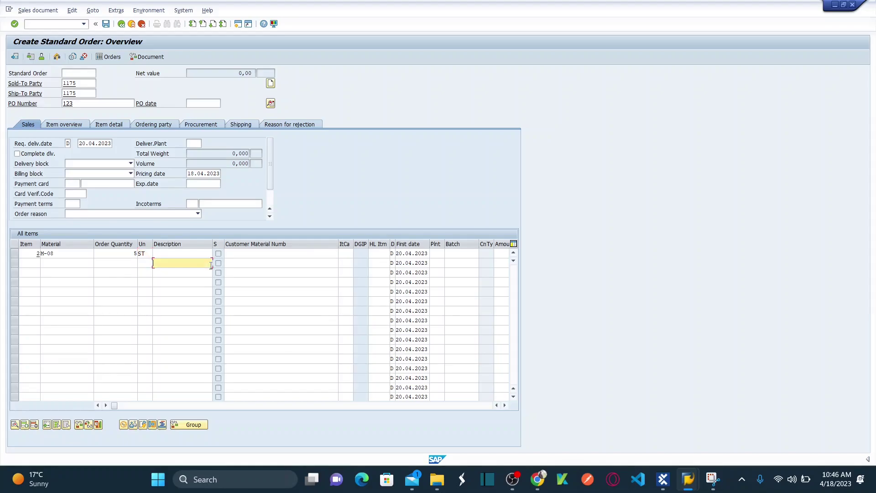
left_click(14, 24)
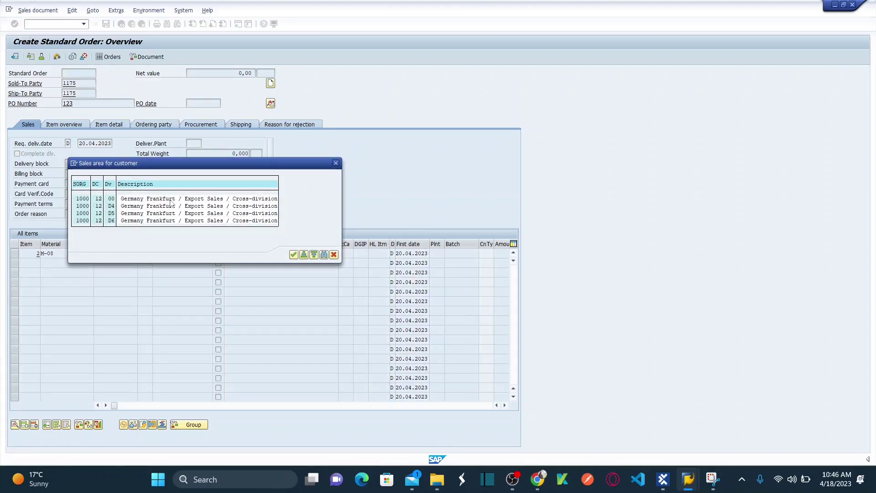
left_click(294, 254)
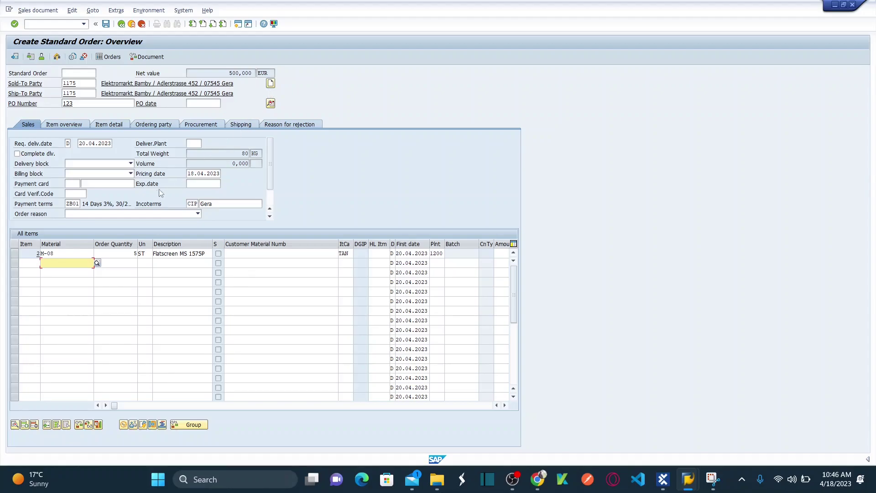
left_click(127, 254)
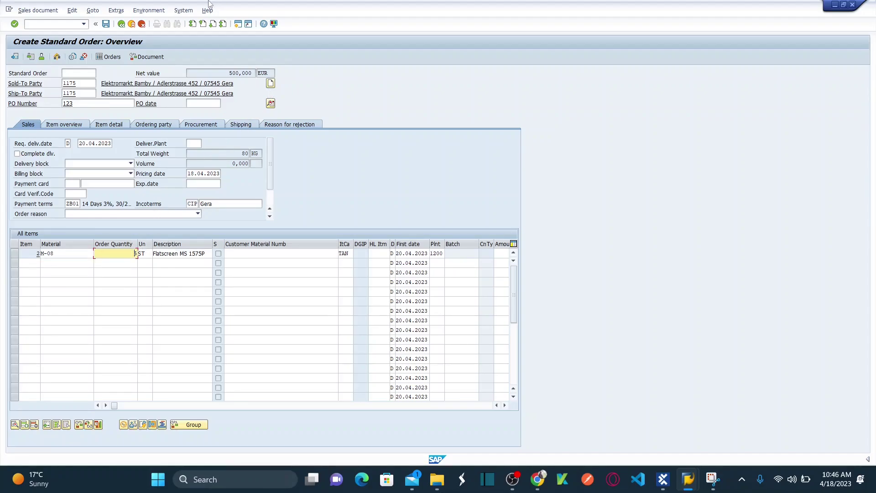
Step: Open the order's header sales data via Goto > Header > Sales
left_click(117, 11)
left_click(95, 11)
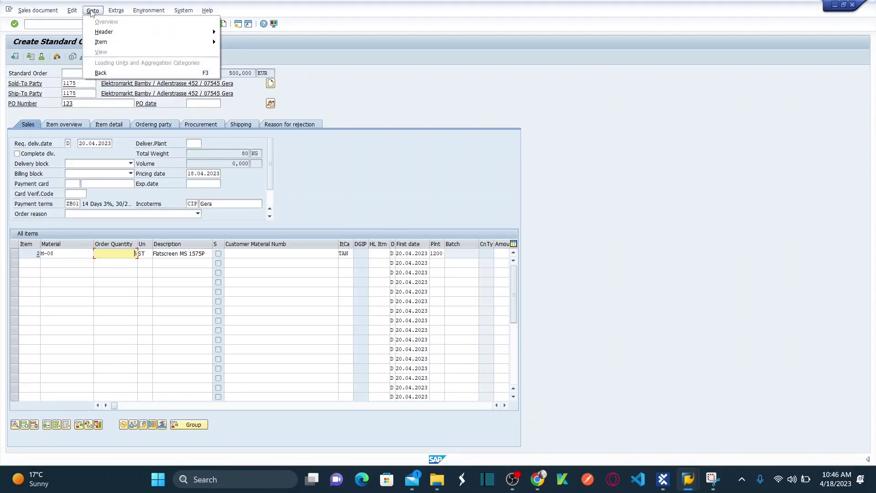
mouse_move(134, 32)
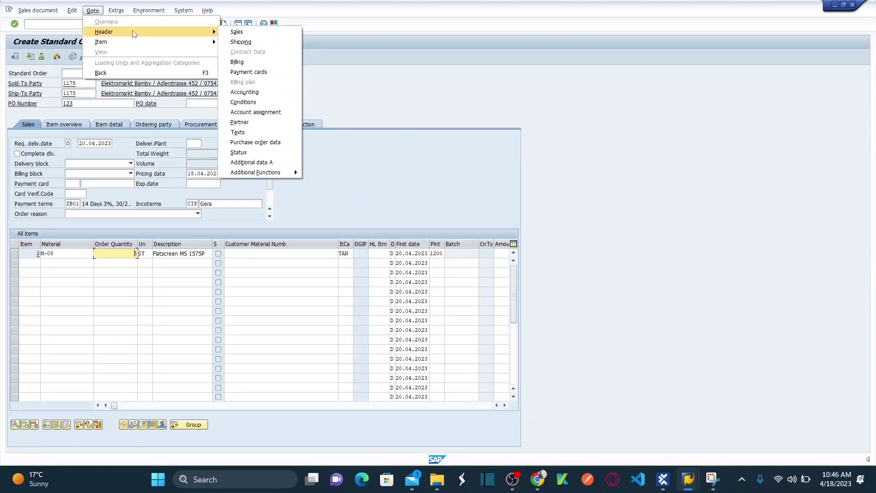
left_click(254, 34)
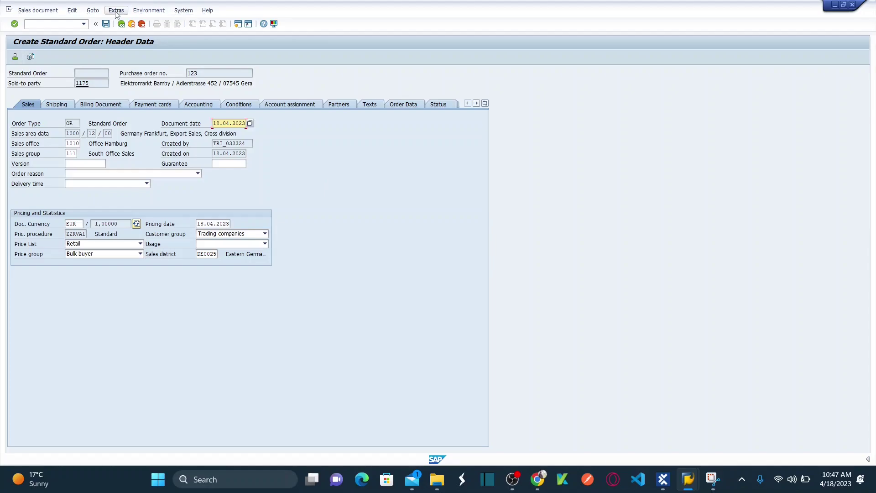
Step: Return to the standard order overview and switch back to Tosca Commander
left_click(98, 13)
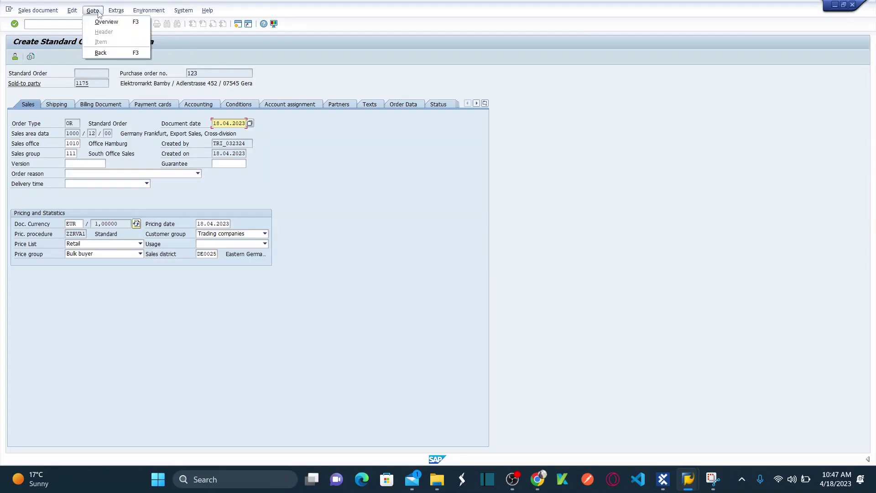
left_click(92, 10)
left_click(149, 10)
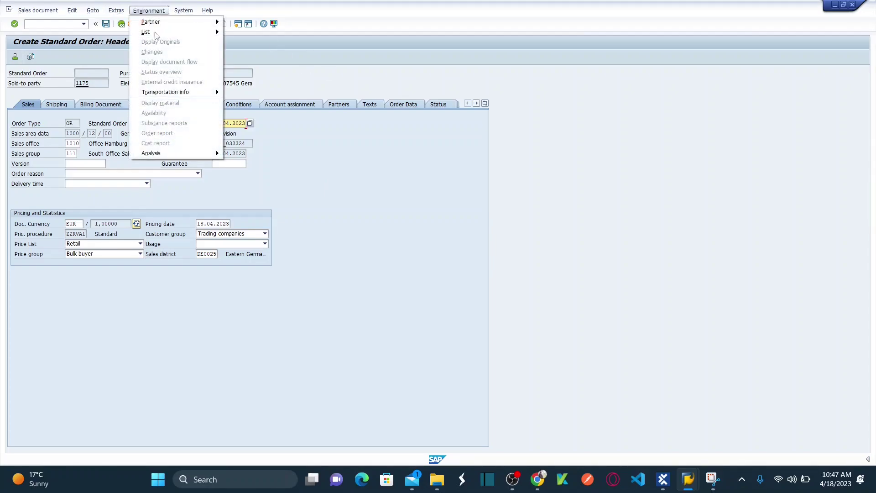
key("Escape")
left_click(123, 25)
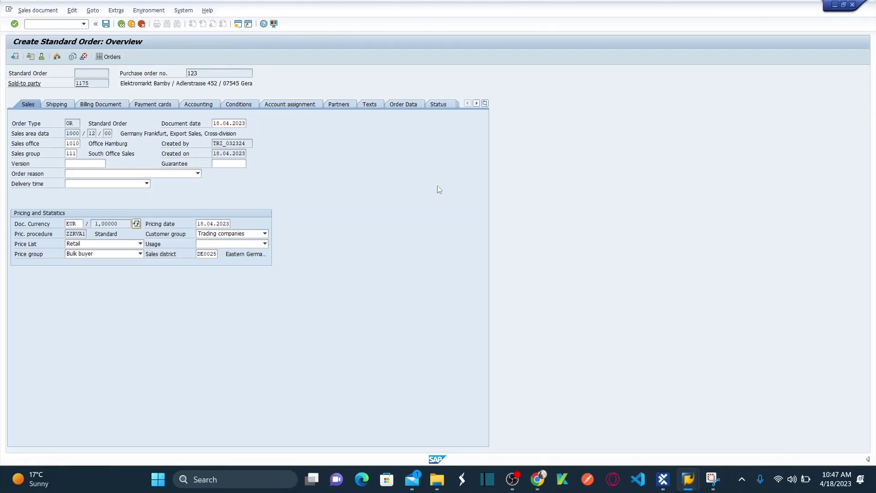
mouse_move(544, 482)
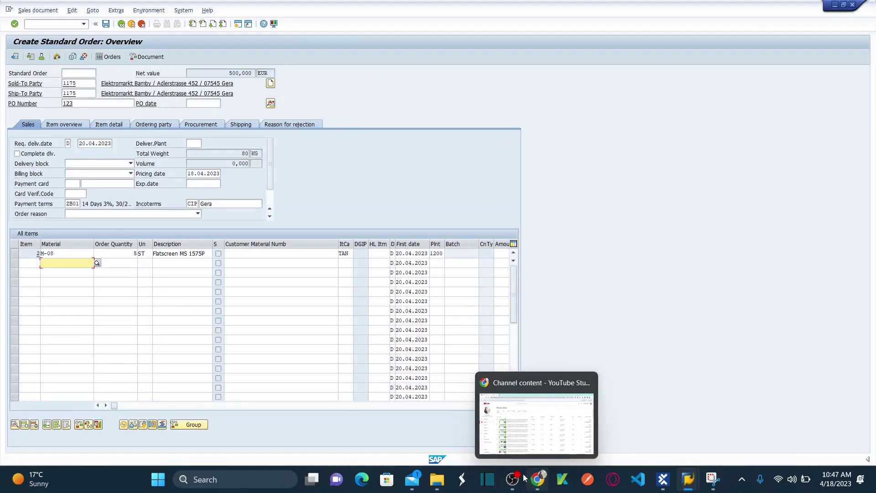
left_click(663, 481)
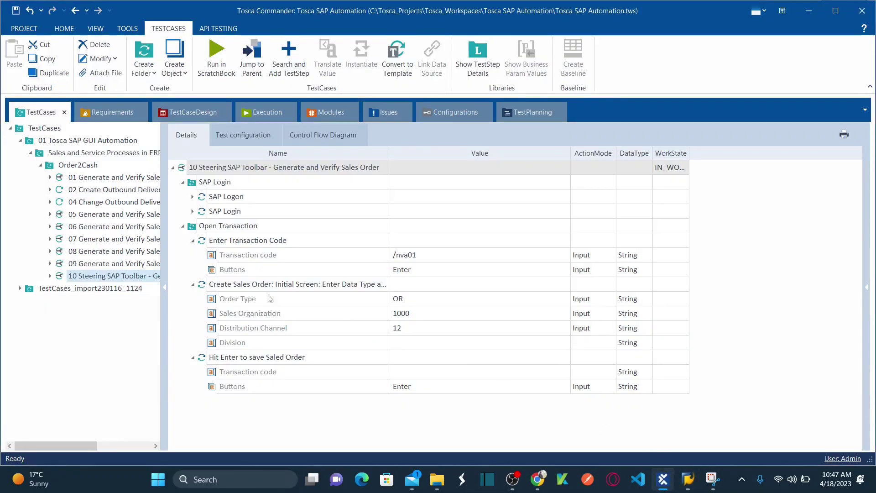
Step: Copy the SAP Toolbar test case and paste it into the Order2Cash folder
right_click(112, 275)
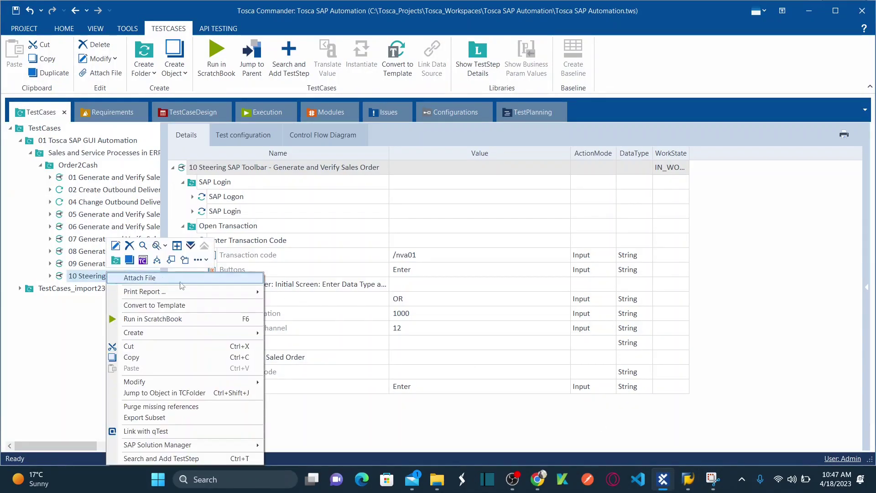
left_click(139, 357)
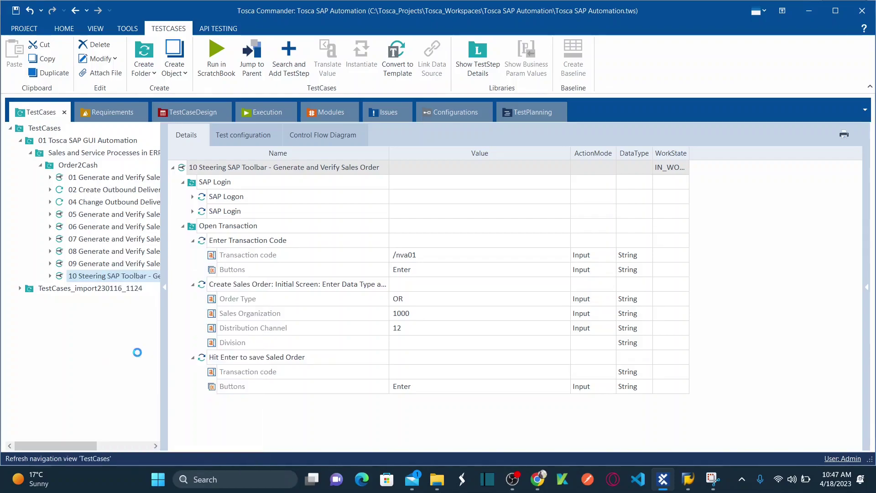
left_click(64, 165)
right_click(64, 165)
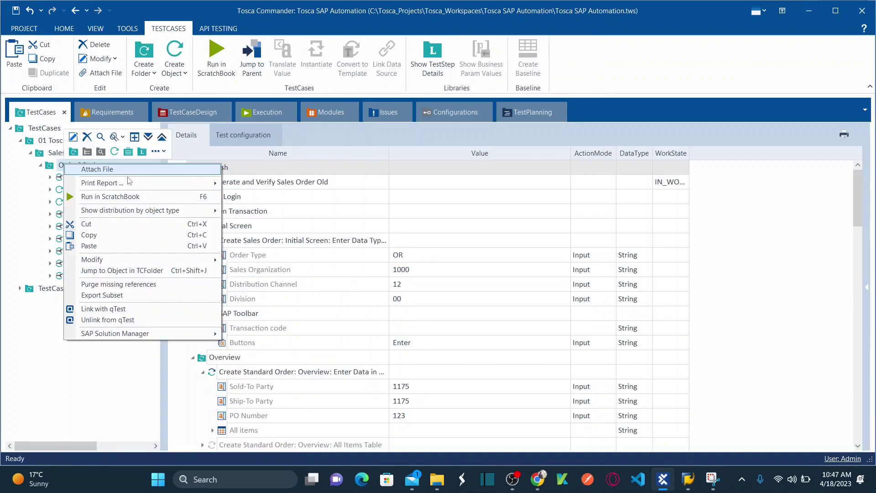
left_click(99, 246)
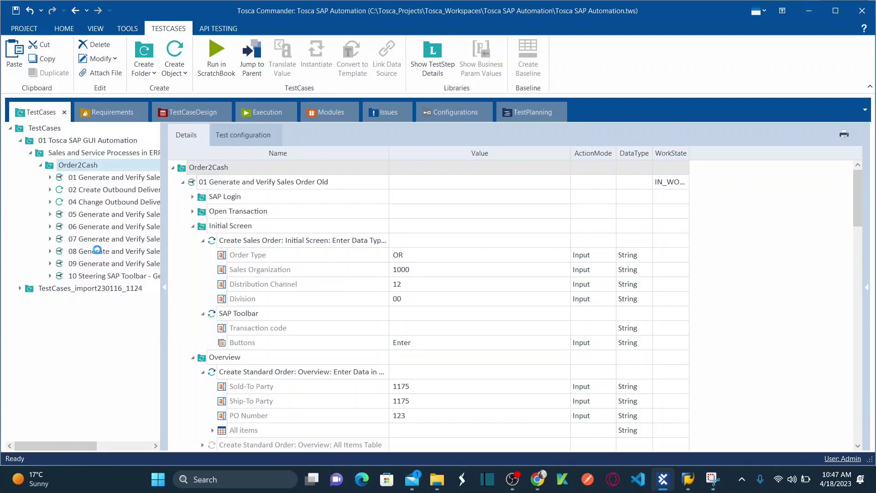
left_click_drag(165, 247, 270, 265)
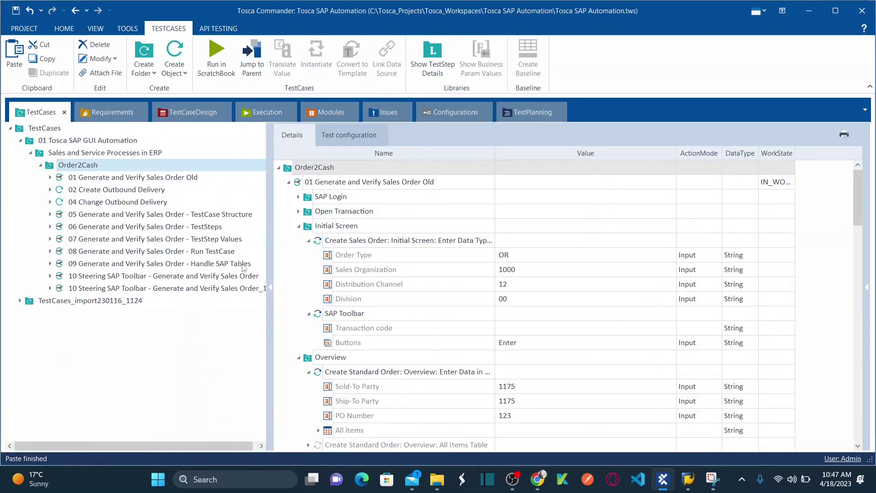
Step: Rename the copy '10 Steering SAP Menu - Generate and Verify Sales Order'
left_click(224, 289)
left_click(221, 289)
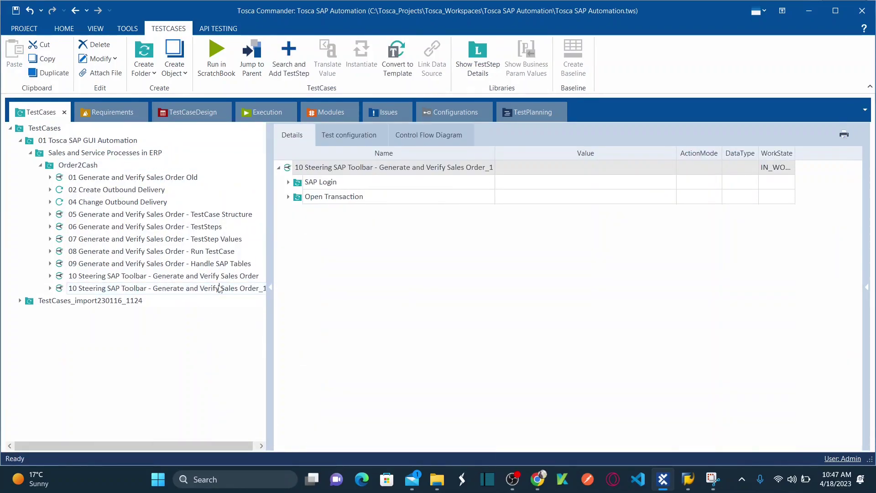
left_click(479, 166)
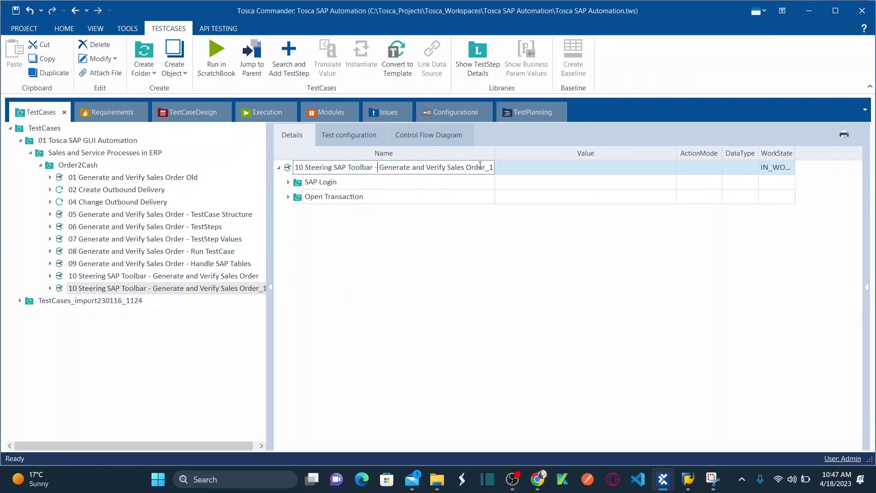
key("ctrl+shift+Left")
type("Menu")
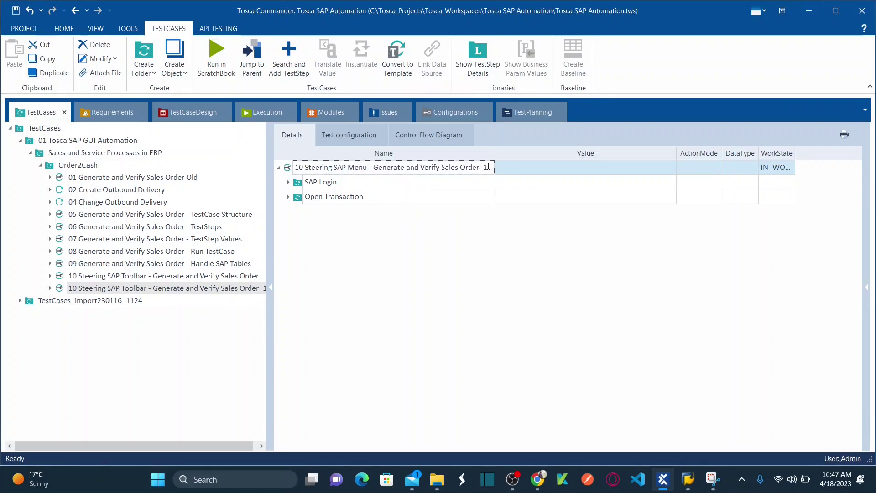
left_click(408, 260)
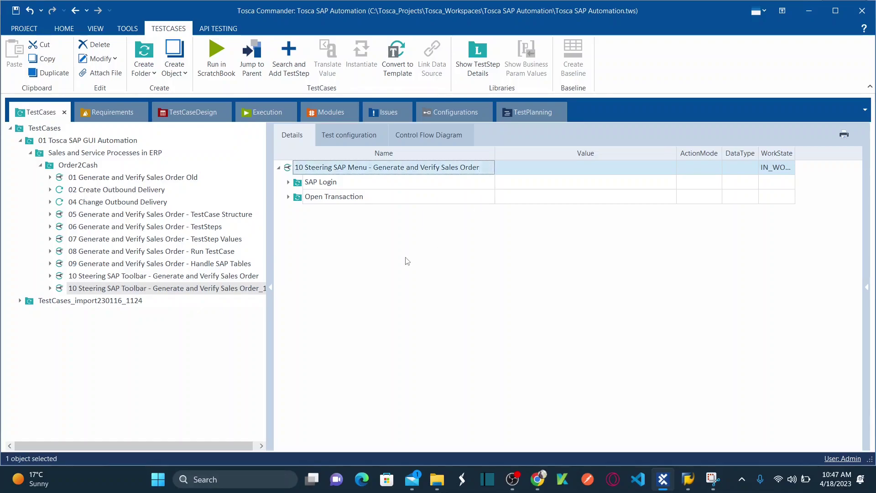
left_click(288, 196)
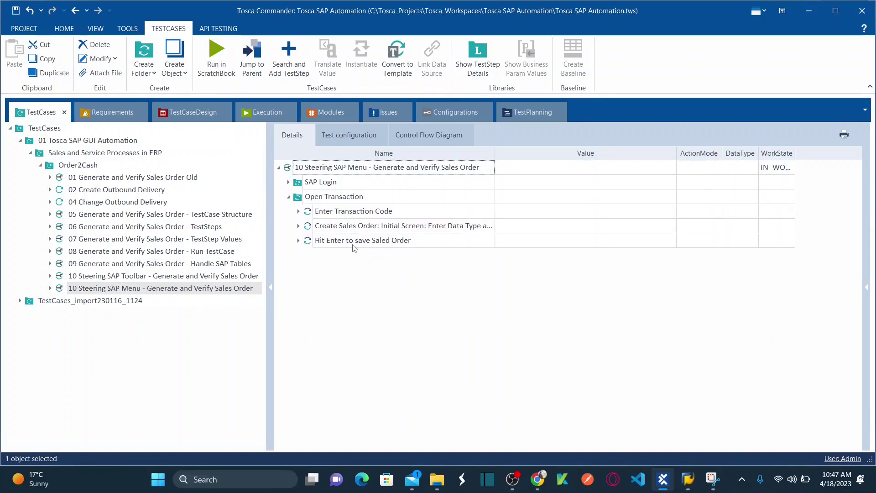
Step: Dock the Modules library on the right, beside the test cases
left_click(326, 112)
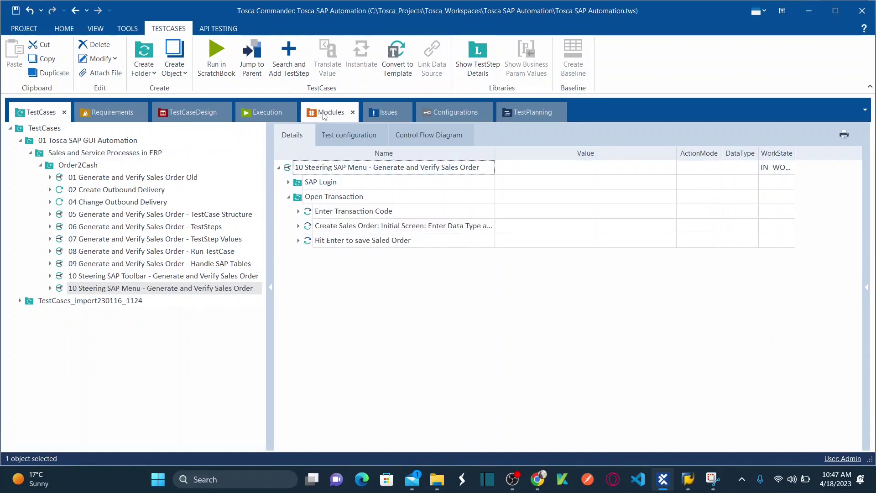
left_click_drag(328, 112, 462, 274)
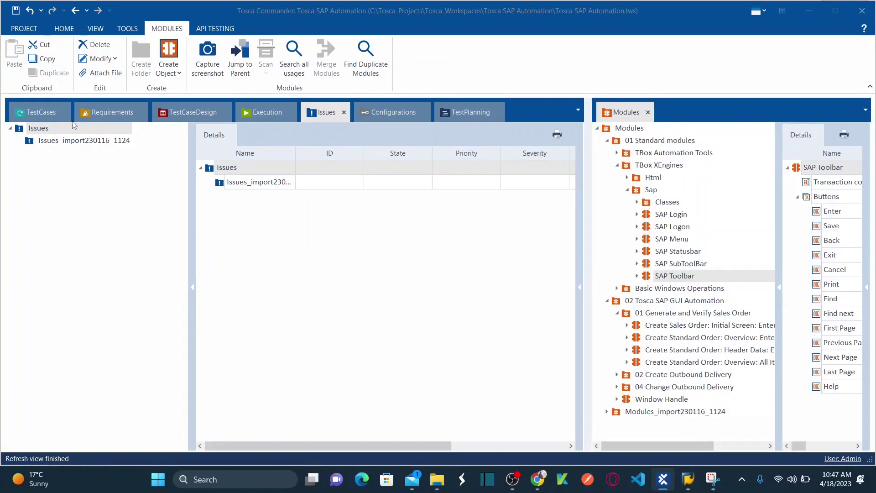
left_click(41, 113)
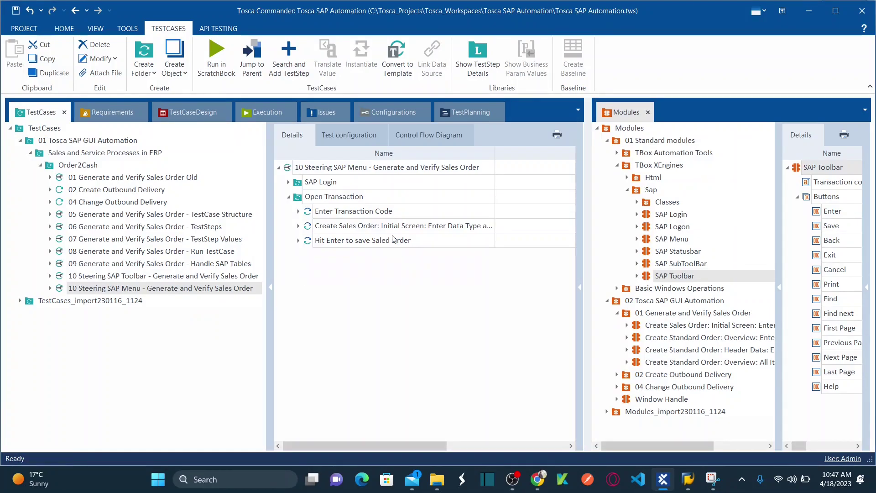
key("alt+Tab")
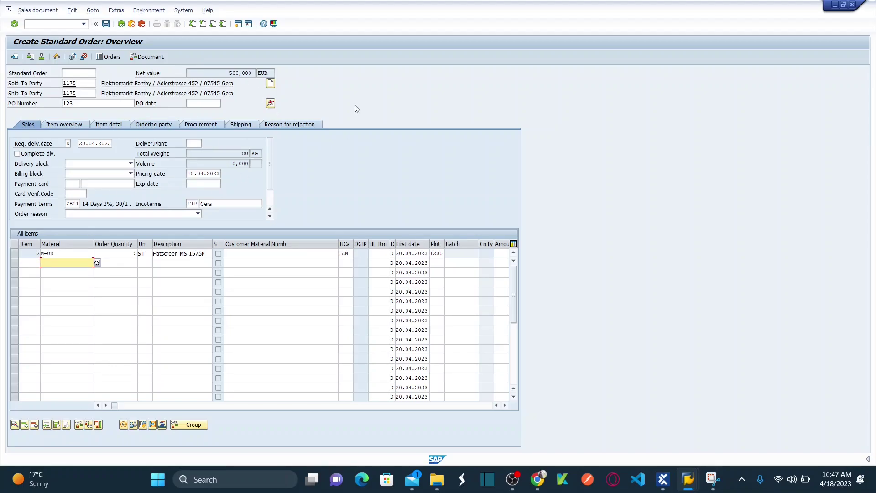
key("alt+Tab")
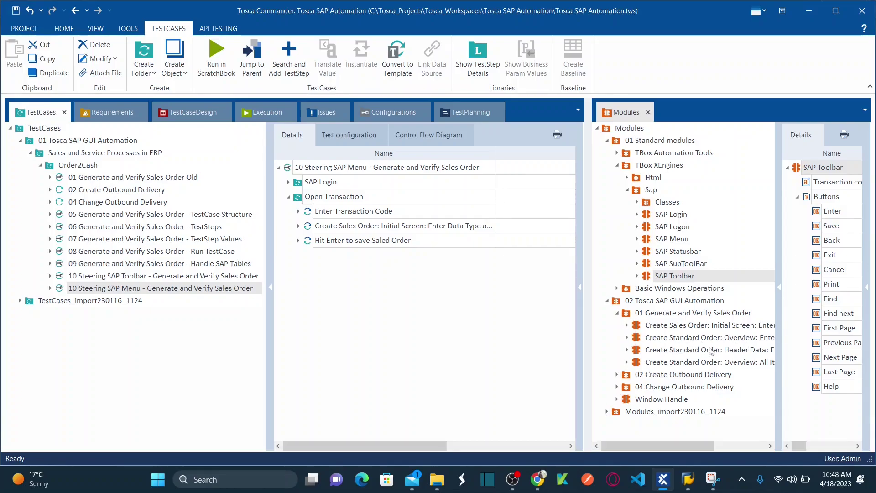
Step: Create an Overview folder in the SAP Menu test case holding a Header Data: Enter Date Field step
left_click(638, 353)
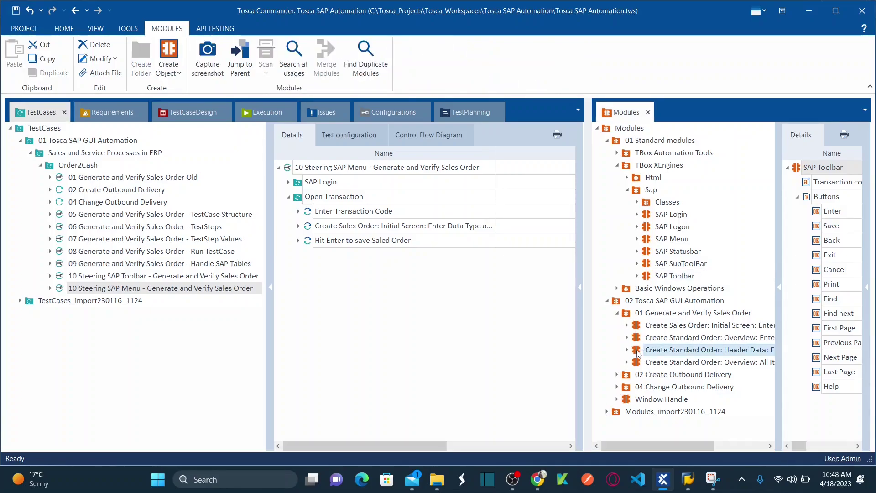
right_click(306, 173)
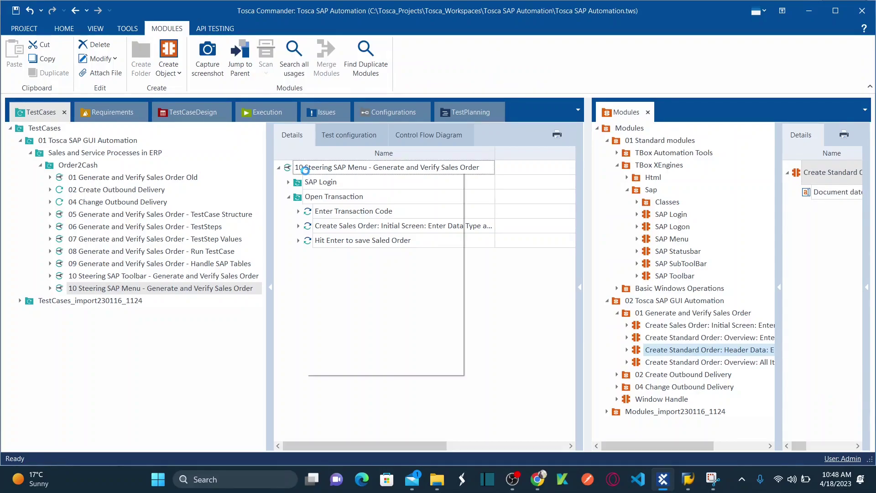
left_click(316, 159)
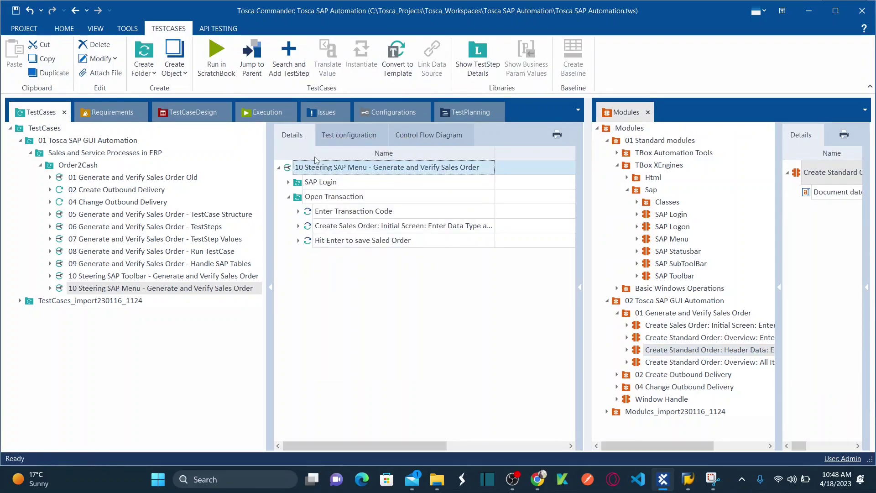
type("OVer")
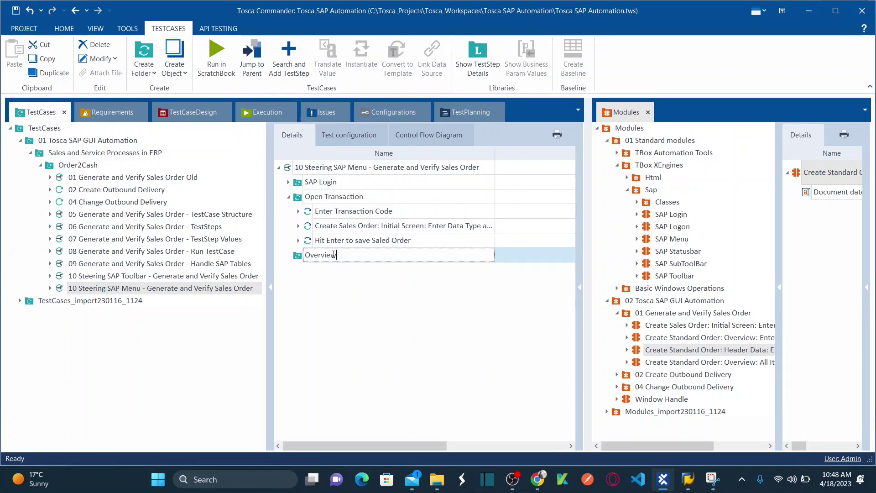
left_click(334, 301)
left_click_drag(639, 354, 302, 259)
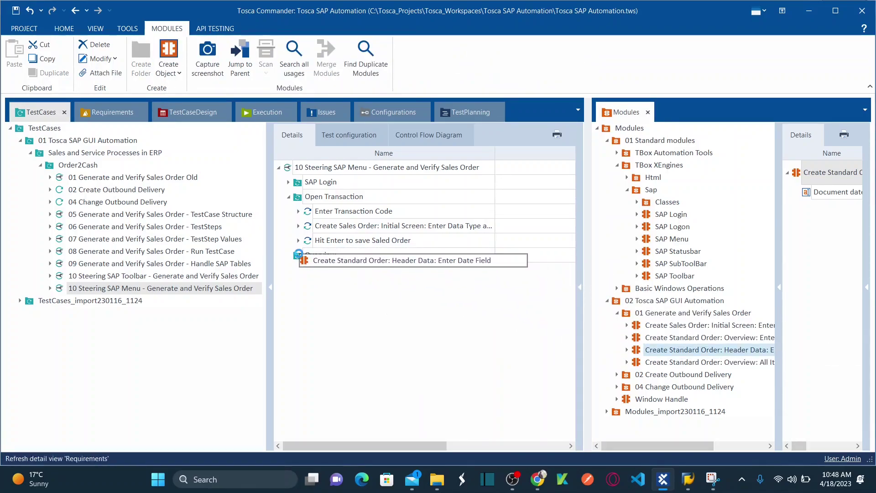
left_click(298, 270)
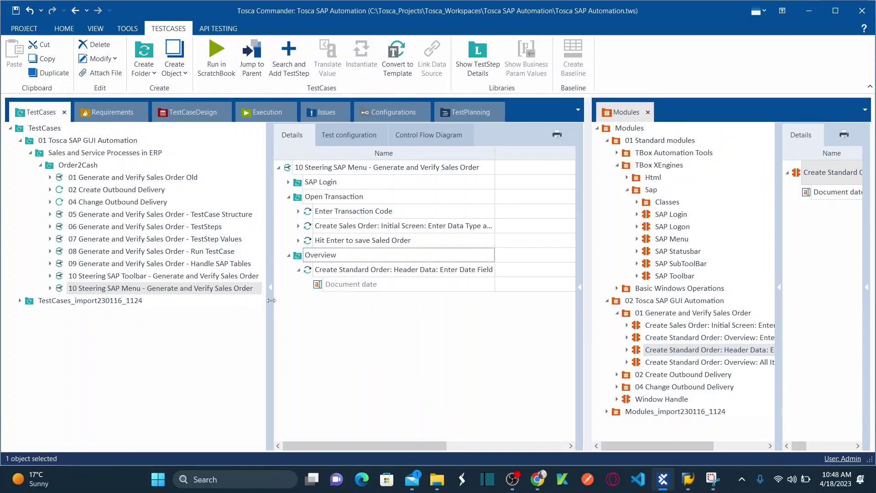
Step: Remove the Header Data step and add the All Items Table module under Overview
left_click_drag(270, 304, 183, 304)
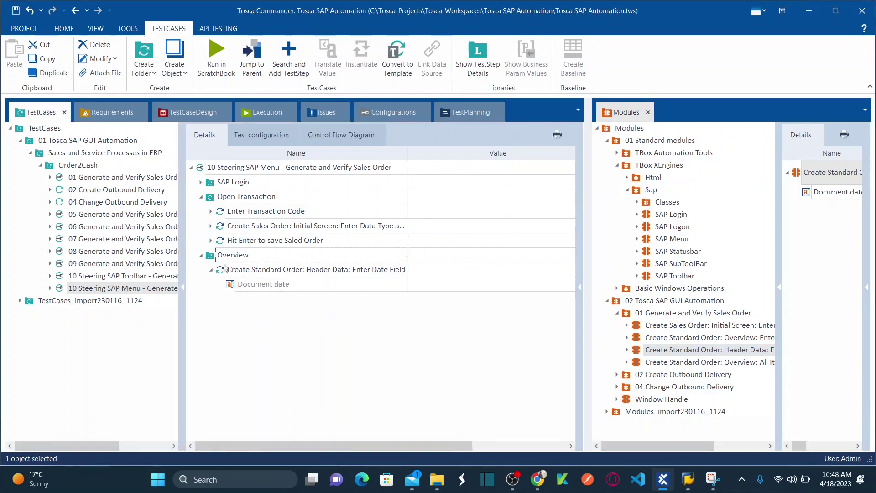
key("ctrl+z")
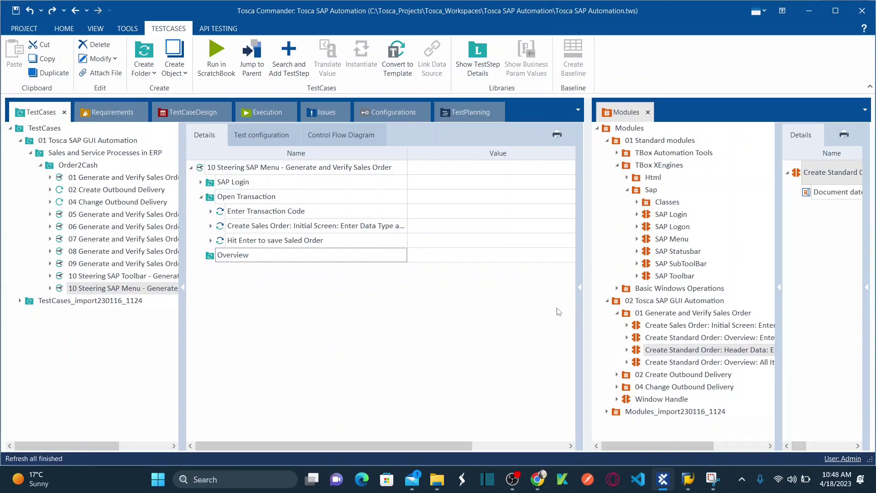
left_click(708, 363)
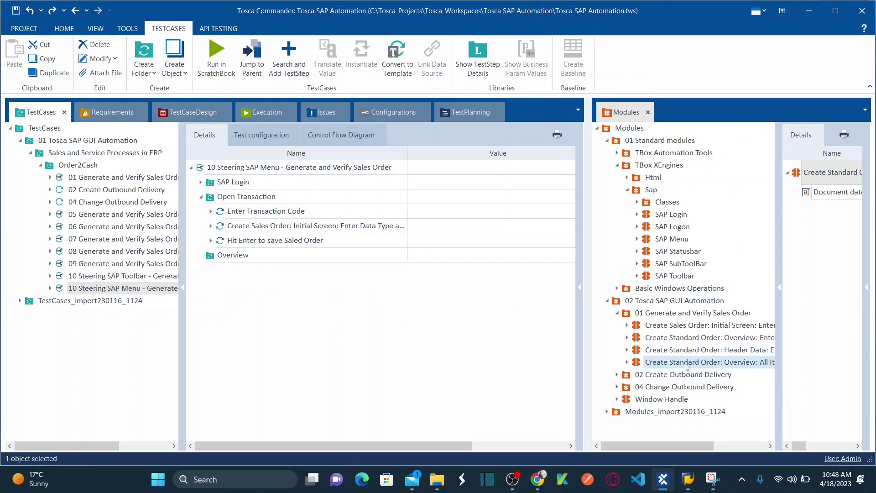
left_click_drag(638, 368, 221, 256)
left_click(211, 272)
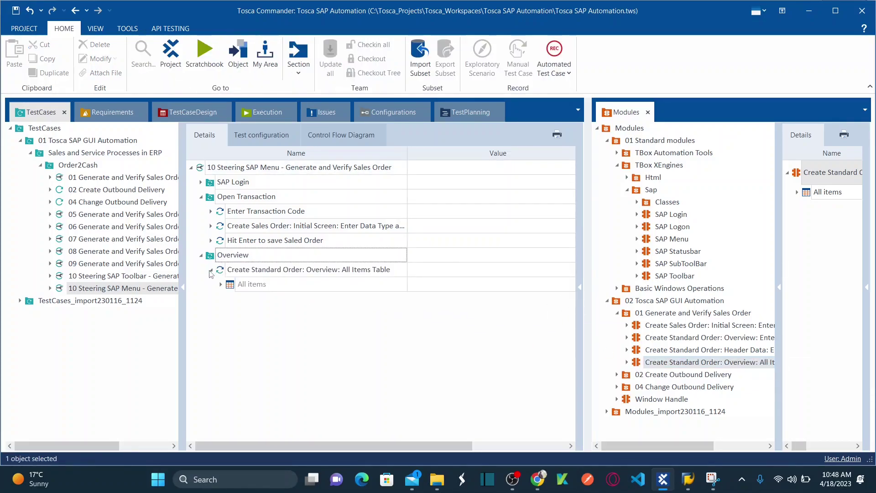
left_click(221, 285)
left_click(221, 284)
Step: Delete the All Items Table step and add the Overview: Enter Data in Fields module instead
left_click_drag(778, 315, 827, 315)
left_click_drag(586, 360, 479, 360)
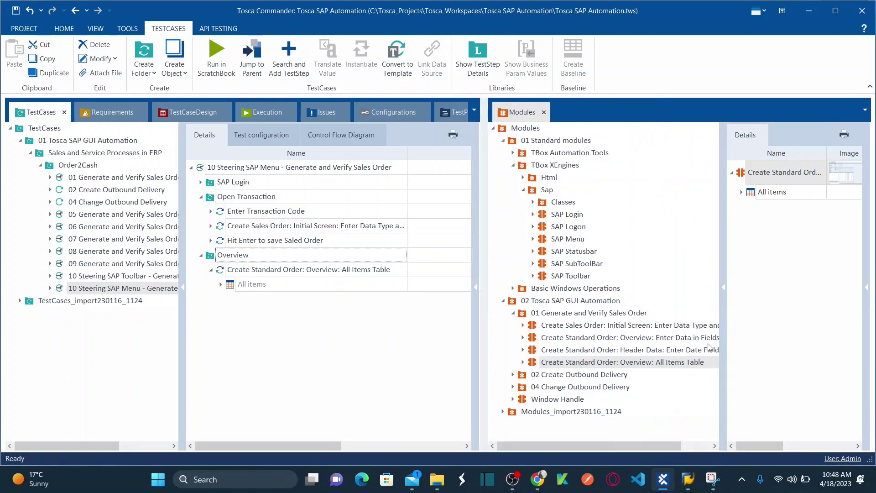
left_click_drag(723, 332, 802, 332)
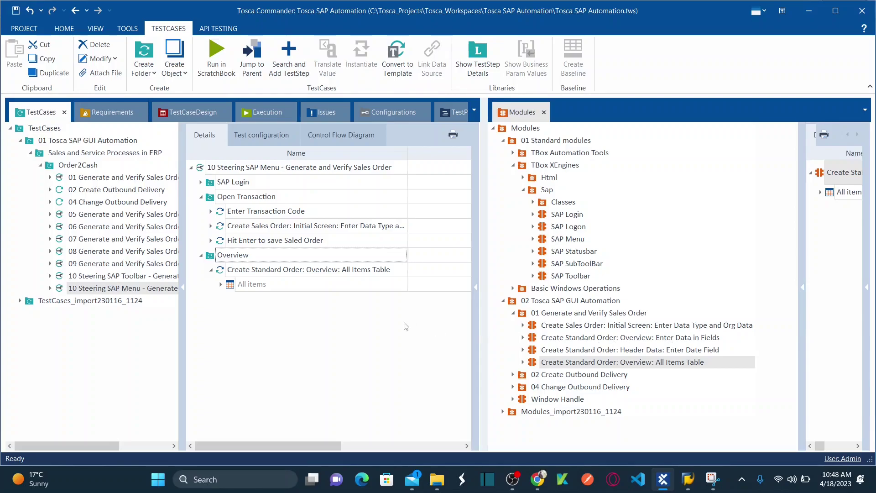
left_click(234, 273)
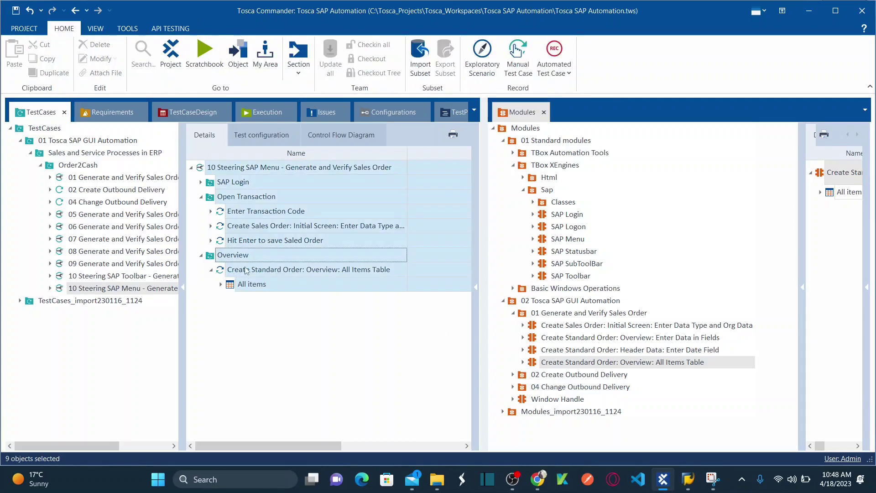
right_click(247, 270)
left_click(335, 270)
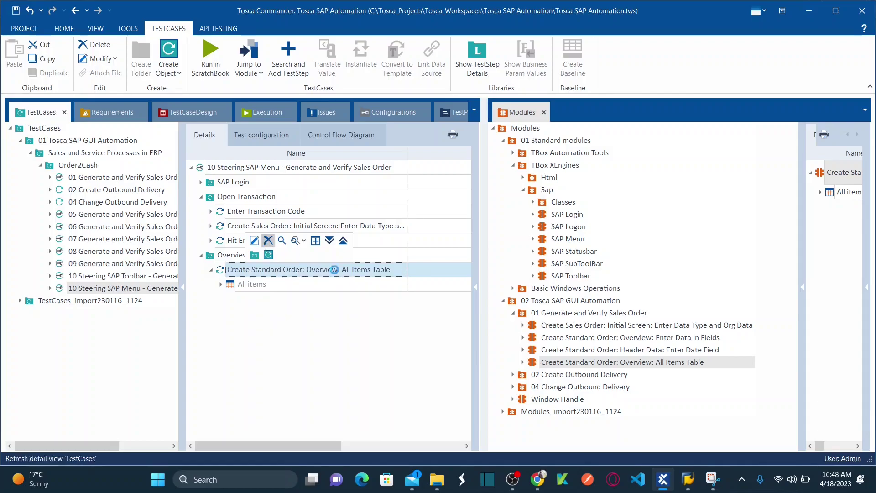
left_click(524, 339)
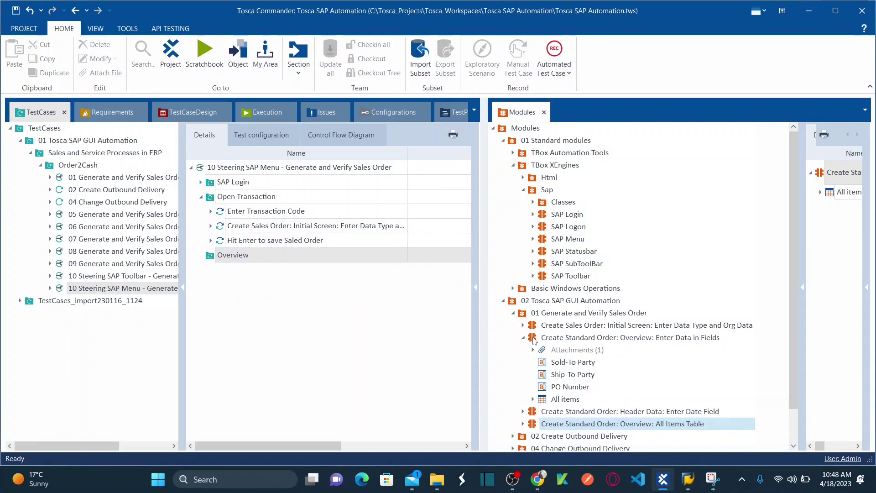
left_click_drag(533, 340, 251, 258)
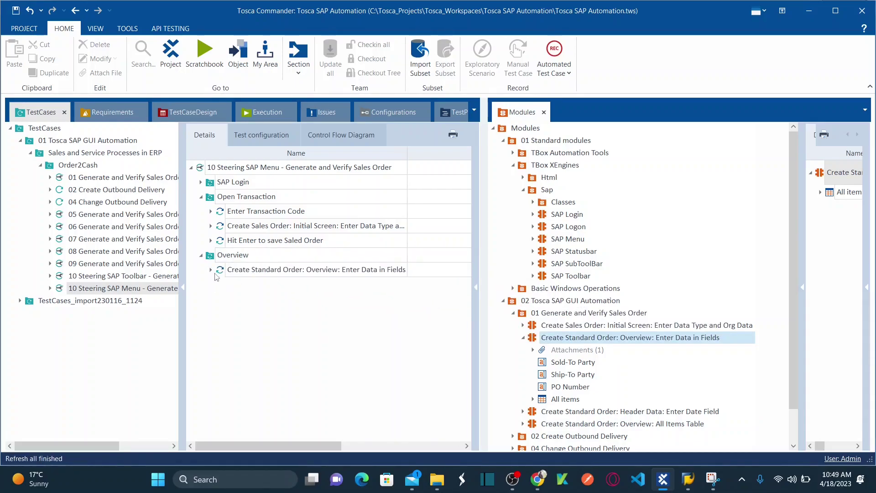
Step: Enter values 1175 for Sold-To Party, 1175 for Ship-To Party and 123 for PO Number
left_click(210, 273)
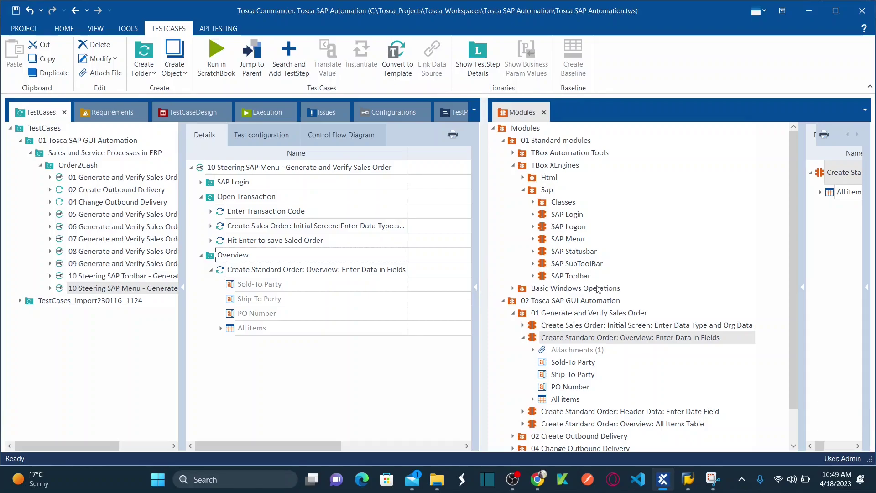
left_click_drag(586, 274, 589, 274)
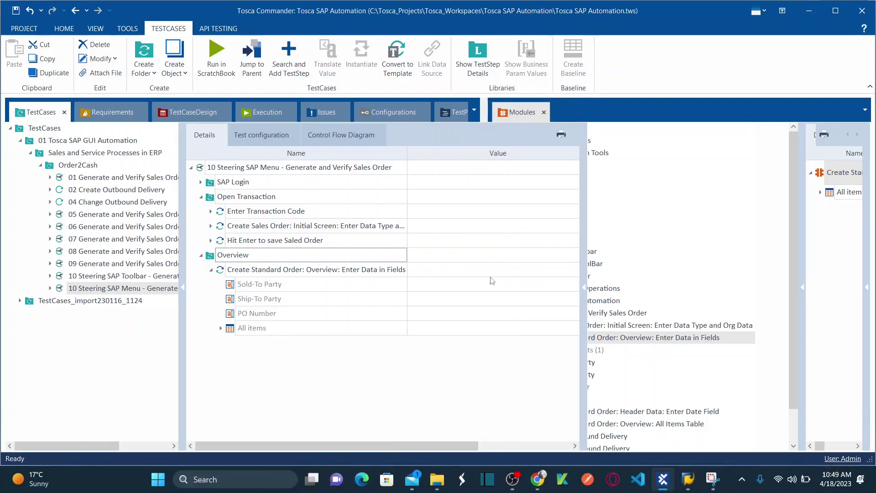
left_click(443, 287)
left_click_drag(182, 370, 141, 371)
type("1175")
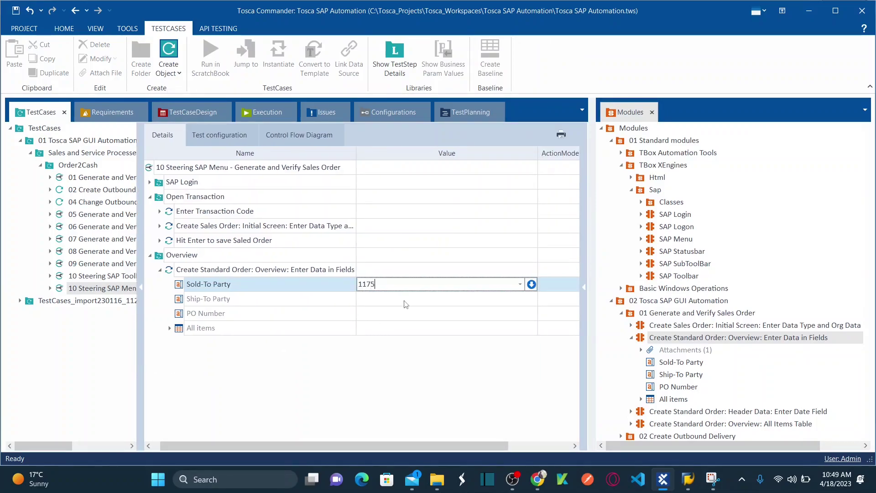
left_click(406, 303)
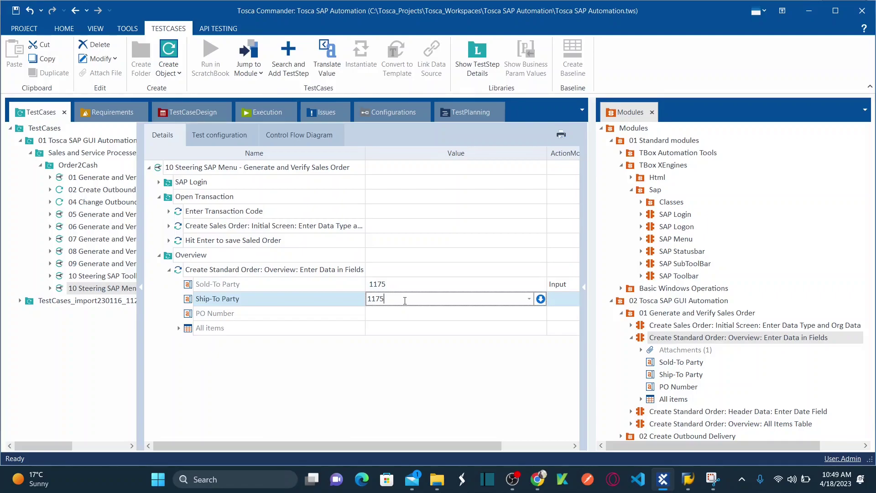
left_click(398, 314)
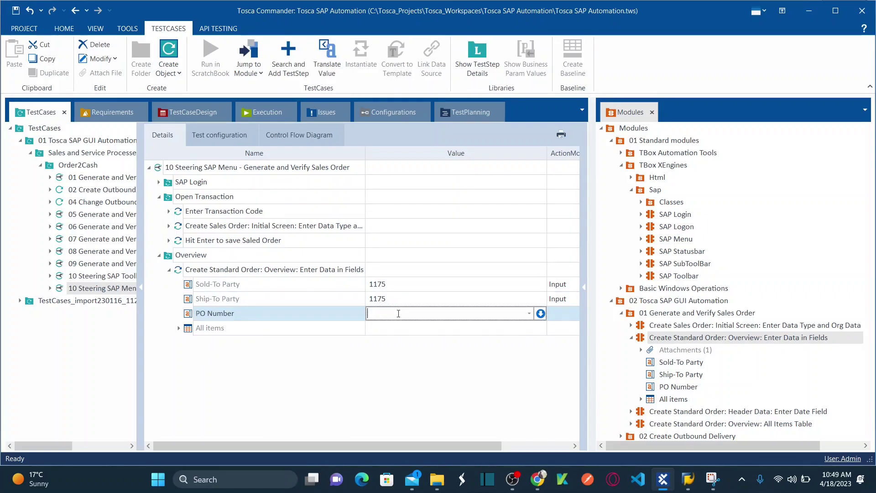
key("Return")
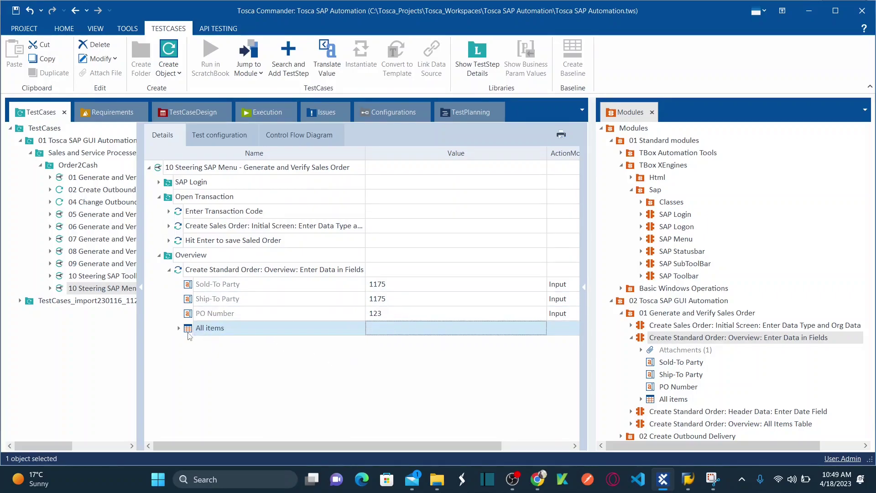
Step: Set the All items table row to $1
left_click(179, 328)
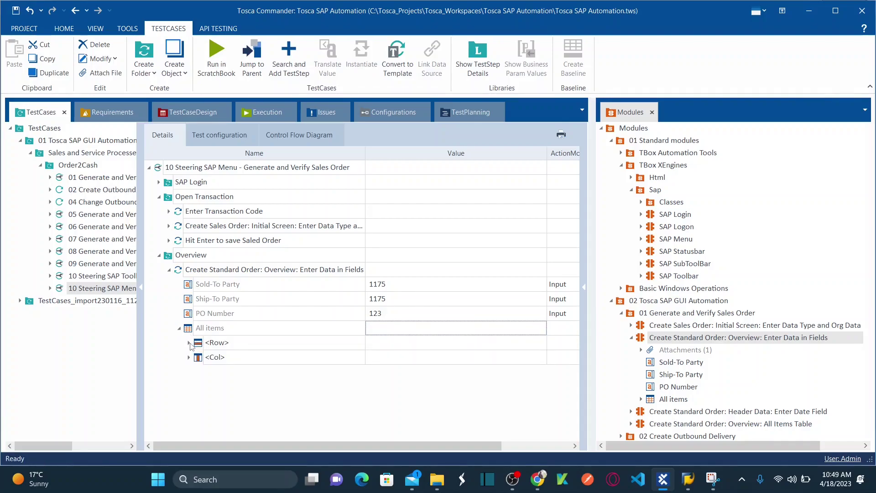
left_click(189, 343)
left_click(359, 348)
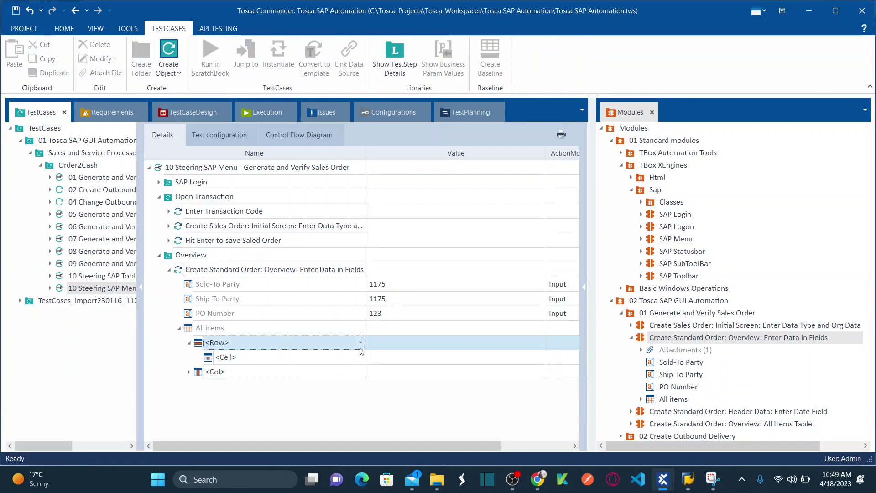
left_click(361, 343)
left_click(233, 361)
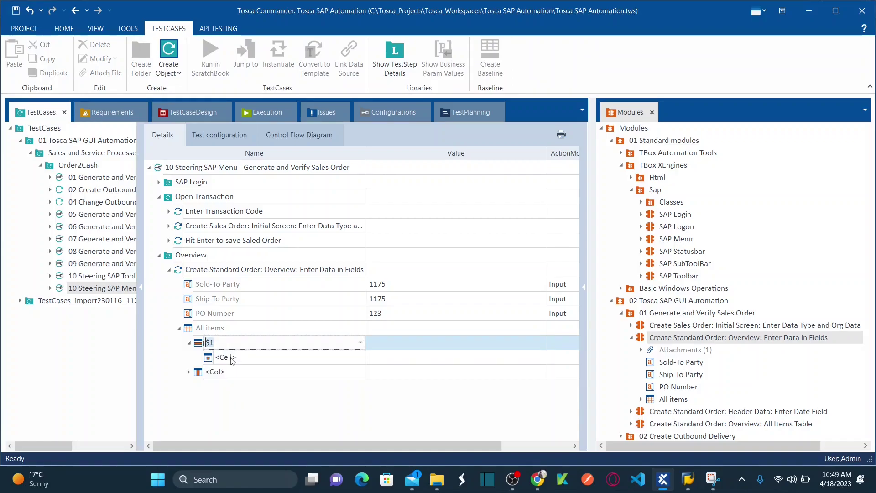
Step: Make the row's cell check the Item column with a Verify value of 2
left_click(311, 356)
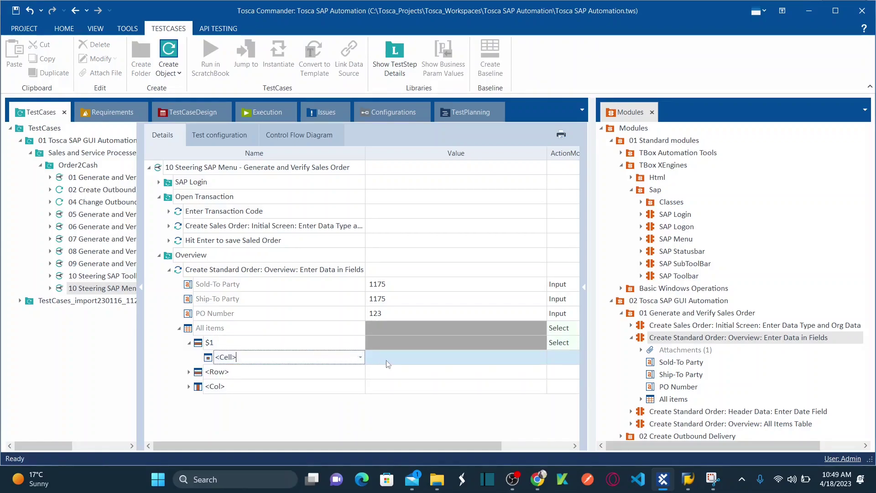
left_click(386, 364)
left_click(361, 361)
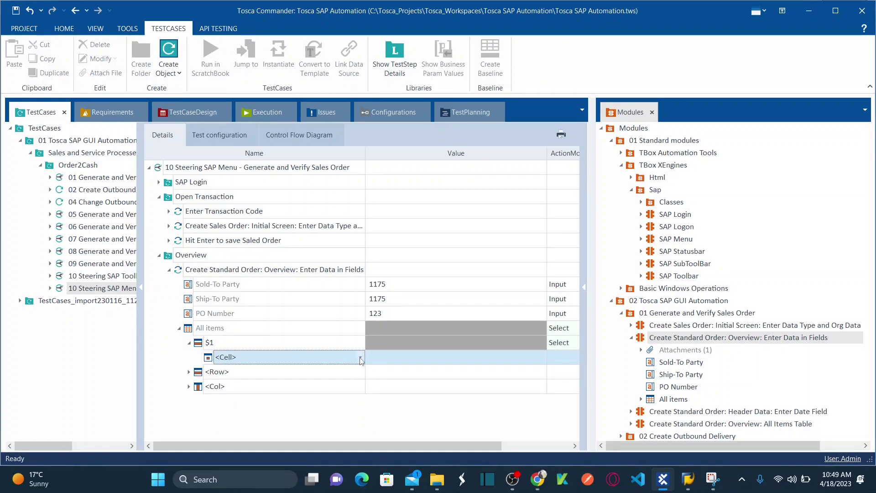
key("alt+Tab")
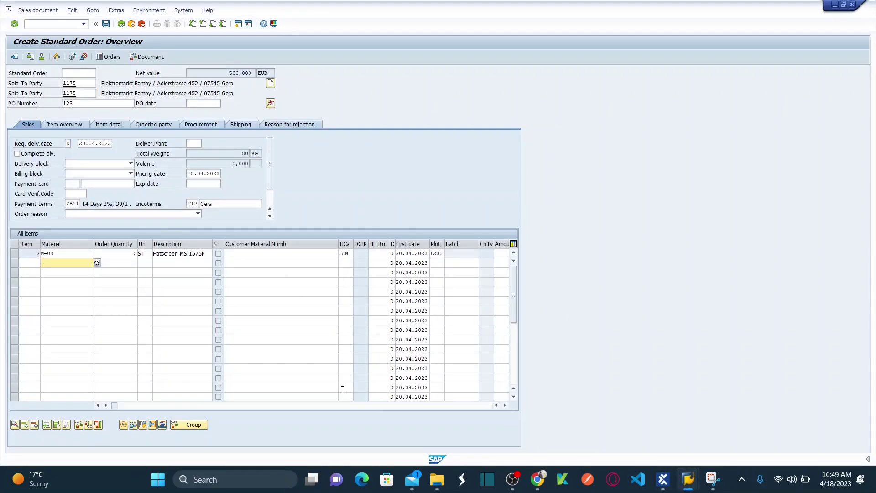
key("alt+Tab")
left_click(361, 357)
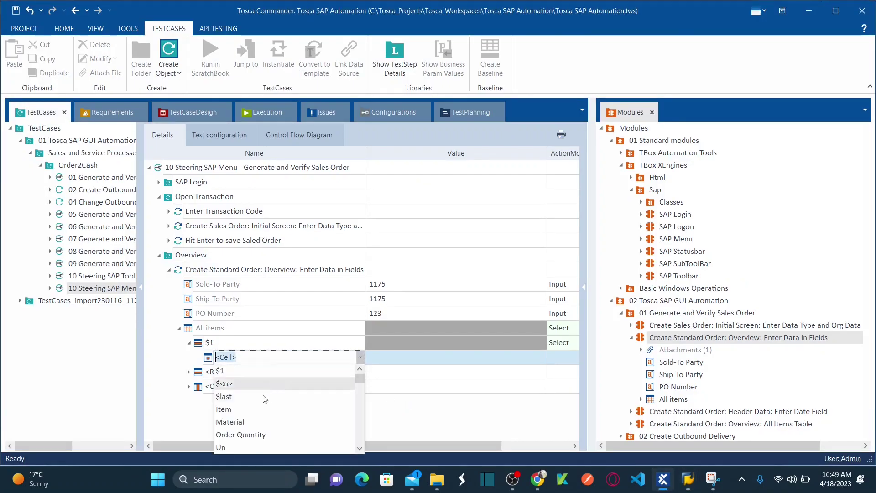
left_click(247, 409)
left_click(419, 361)
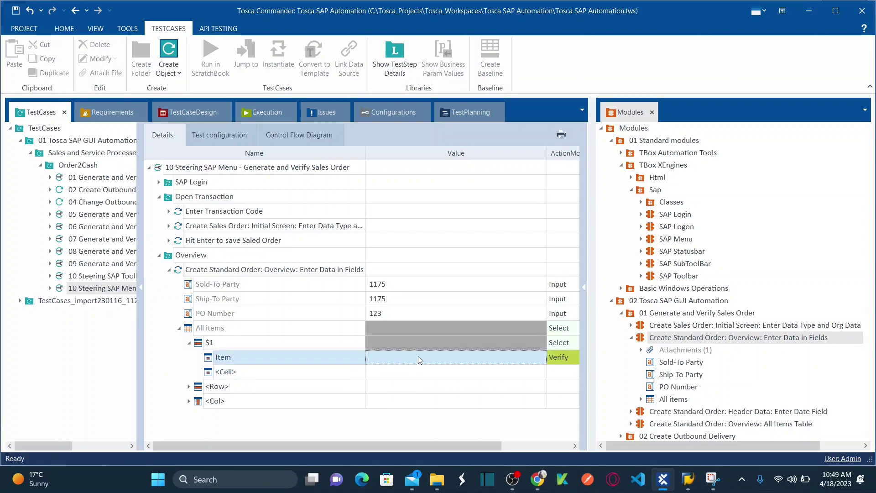
key("alt+Tab")
key("alt+Tab")
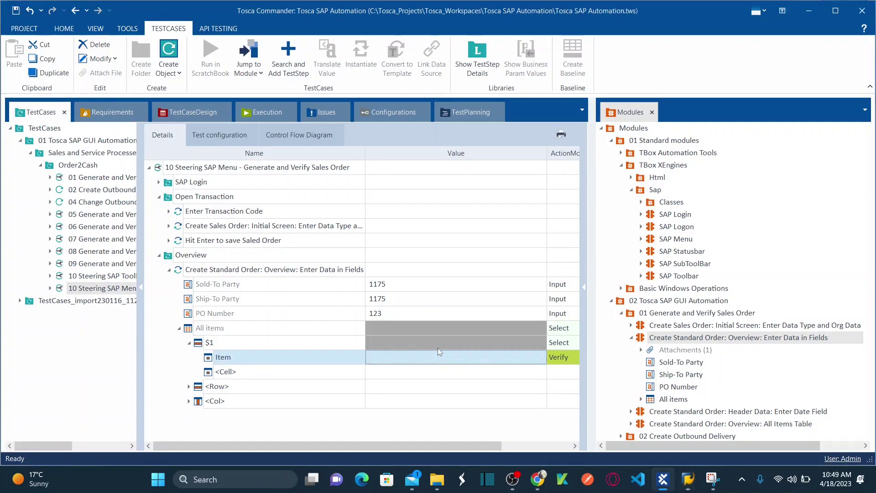
left_click(422, 359)
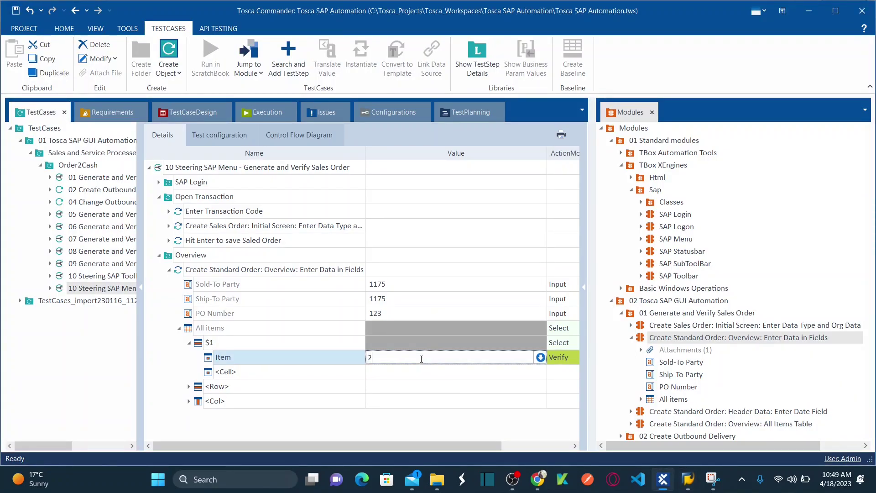
left_click(403, 369)
Step: Add a second cell entry for the Material column
left_click(327, 368)
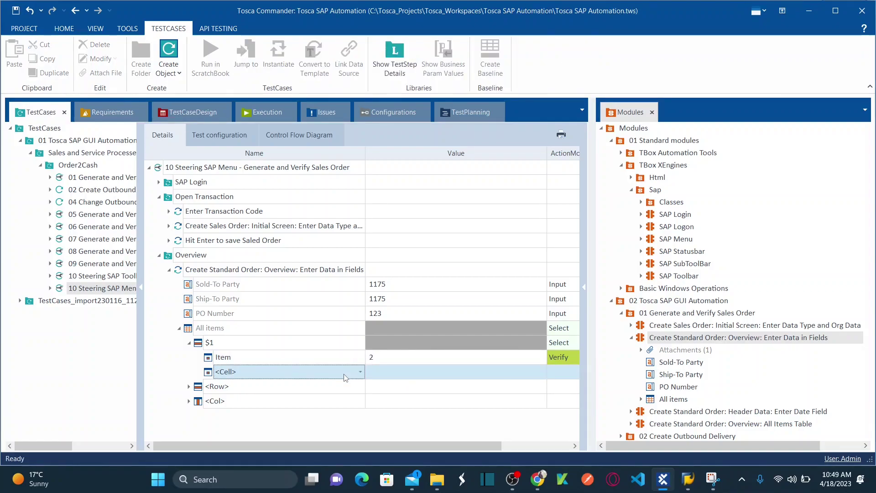
key("alt+Tab")
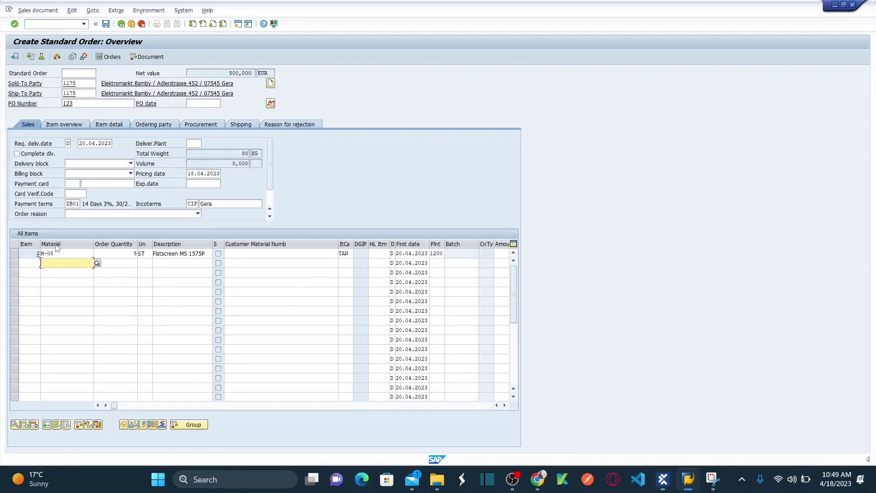
key("alt+Tab")
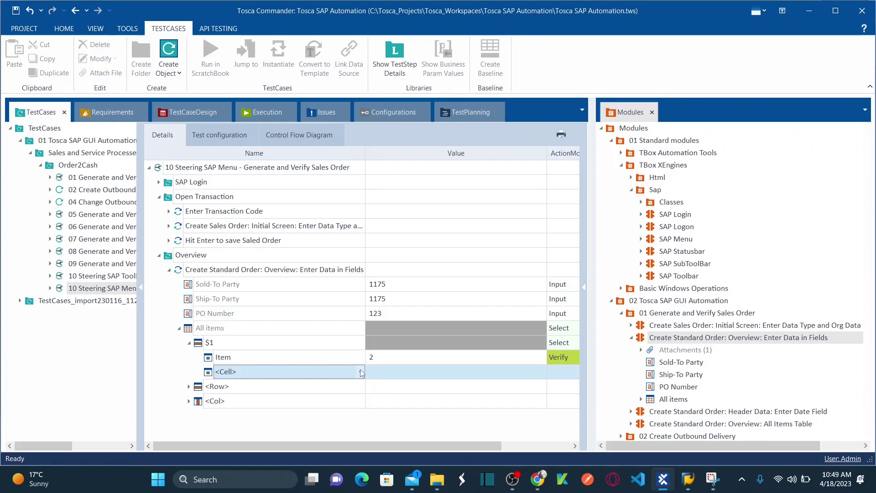
left_click(361, 372)
left_click(262, 335)
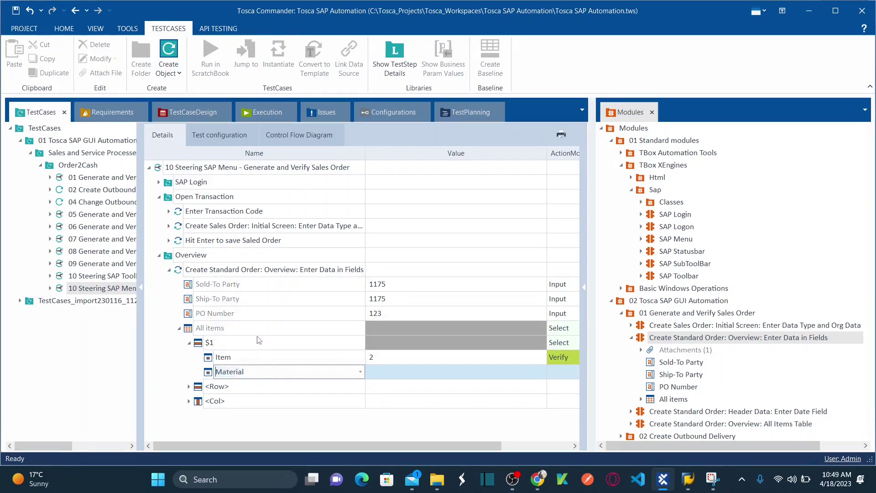
Step: Give the Material cell the value M-08
left_click(409, 371)
key("alt+Tab")
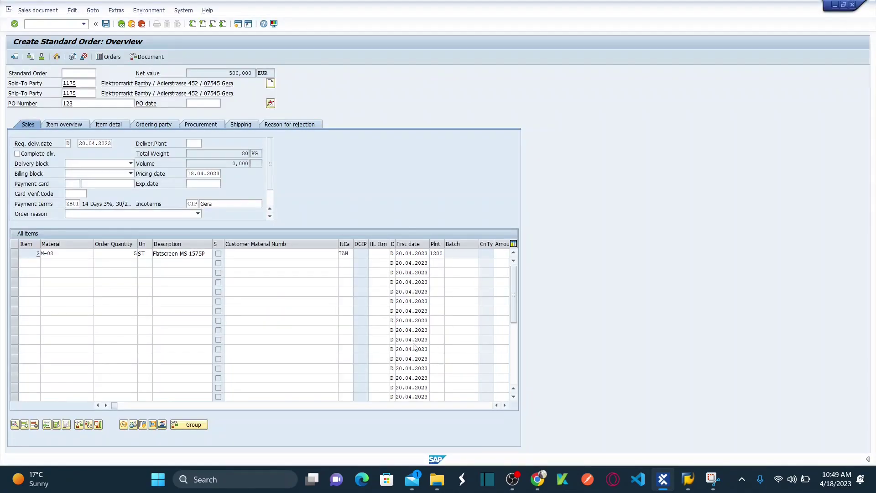
key("alt+Tab")
left_click(403, 373)
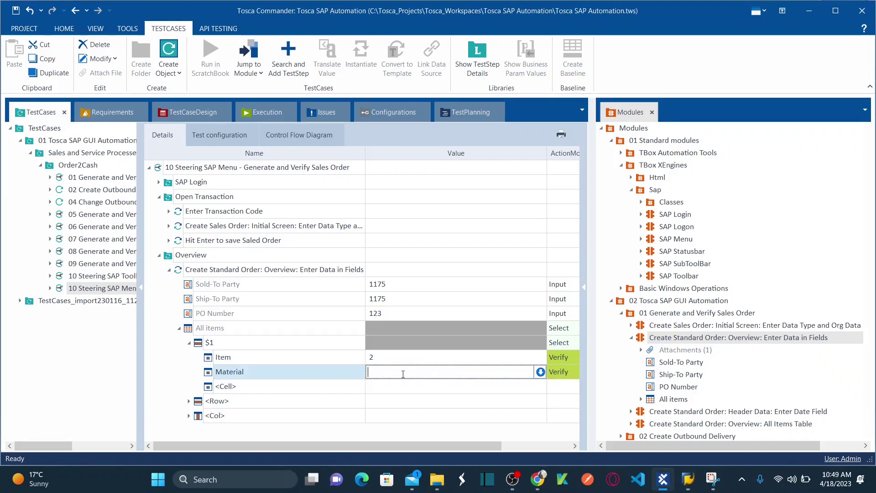
left_click(375, 402)
Step: Add an Order Quantity cell with value 5
key("alt+Tab")
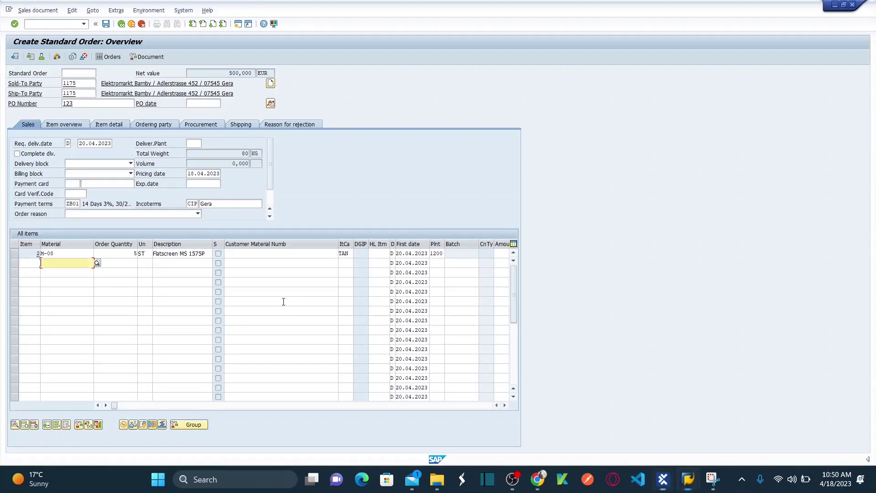
key("alt+Tab")
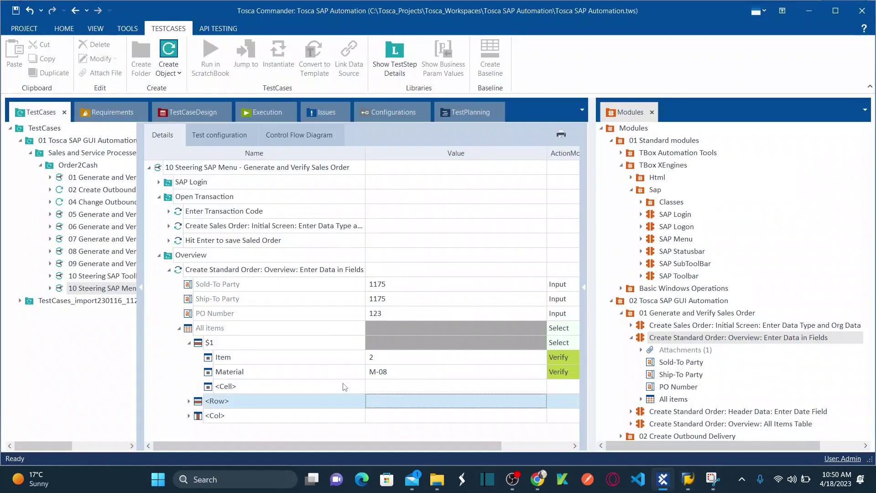
left_click(357, 389)
left_click(359, 387)
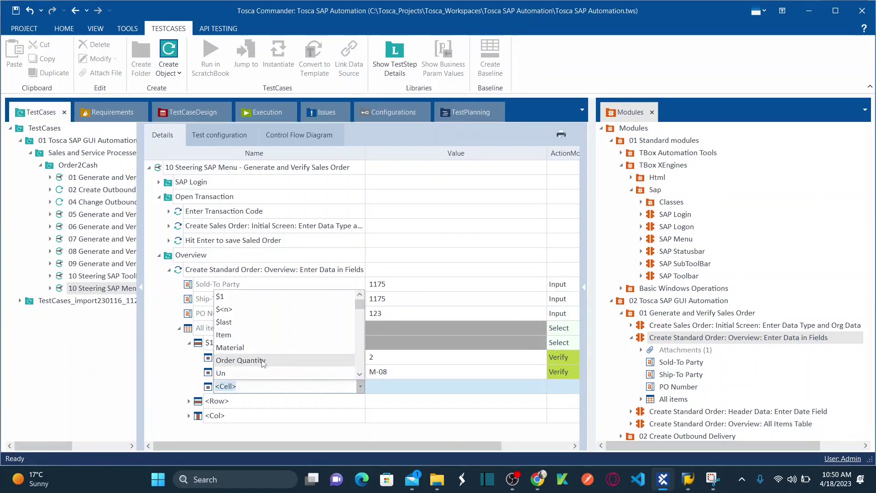
left_click(263, 362)
left_click(406, 392)
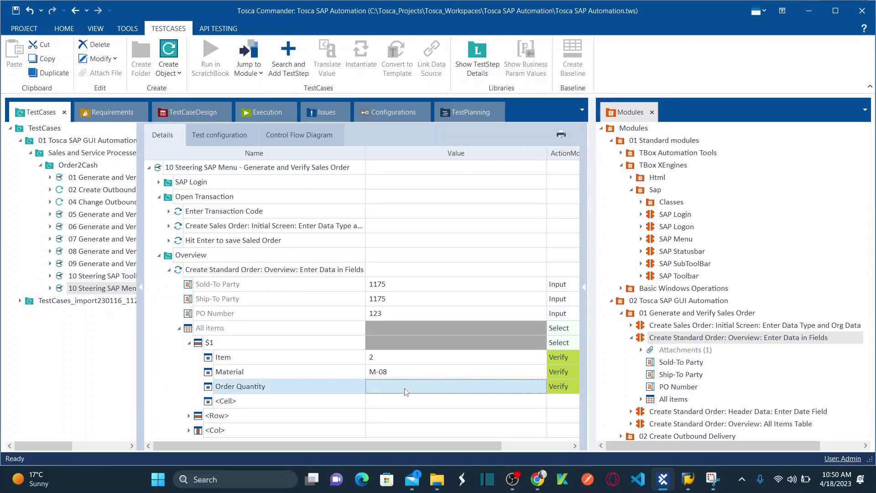
type("5")
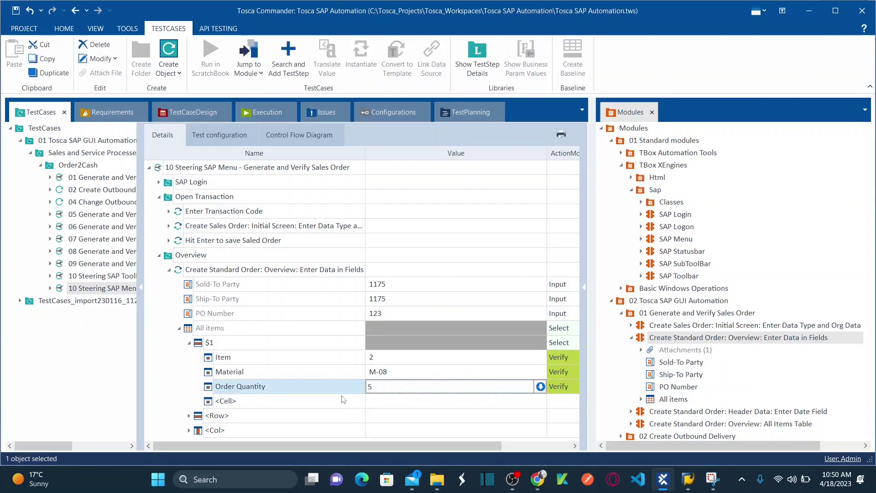
left_click(340, 404)
Step: Add a Un cell with value ST
left_click(360, 402)
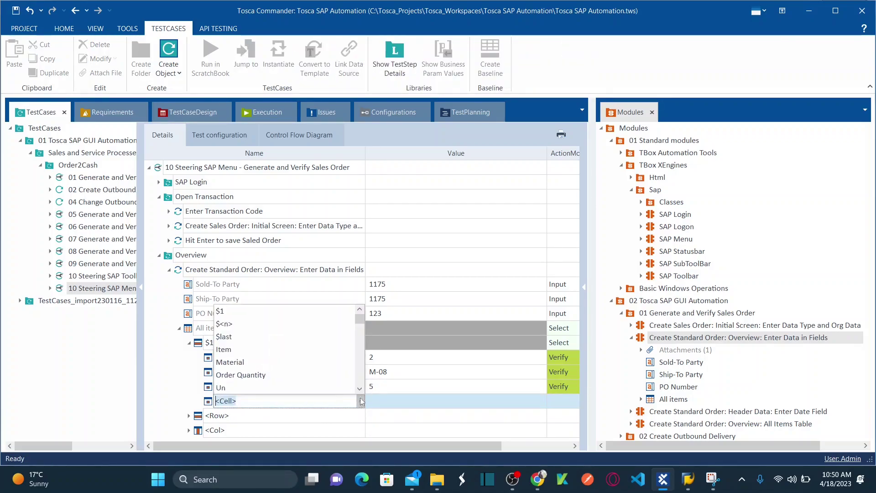
left_click(361, 388)
left_click(360, 388)
key("Escape")
key("alt+Tab")
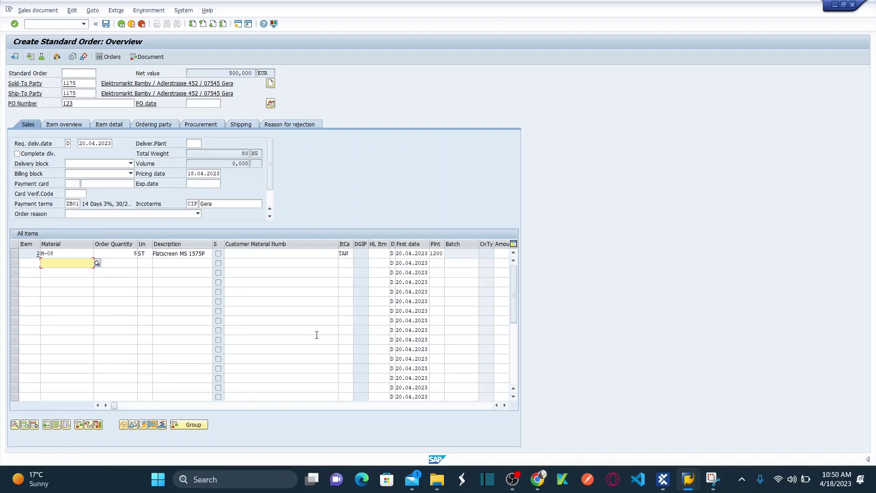
key("alt+Tab")
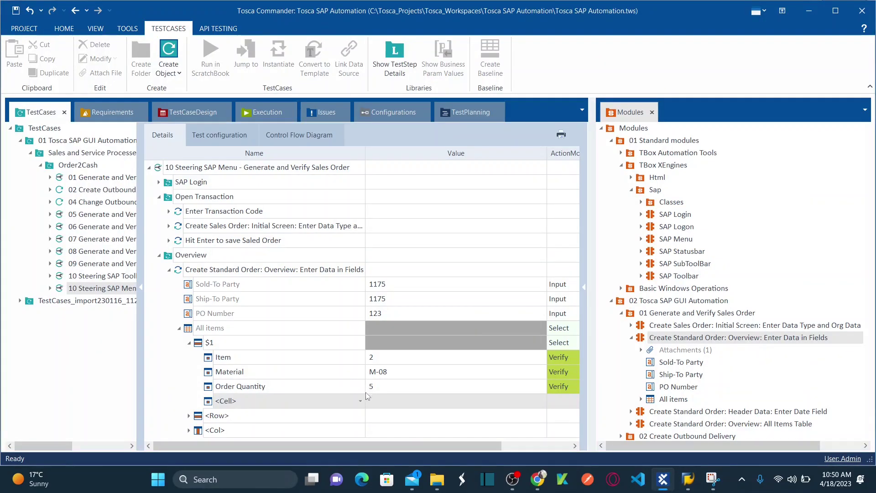
left_click(360, 401)
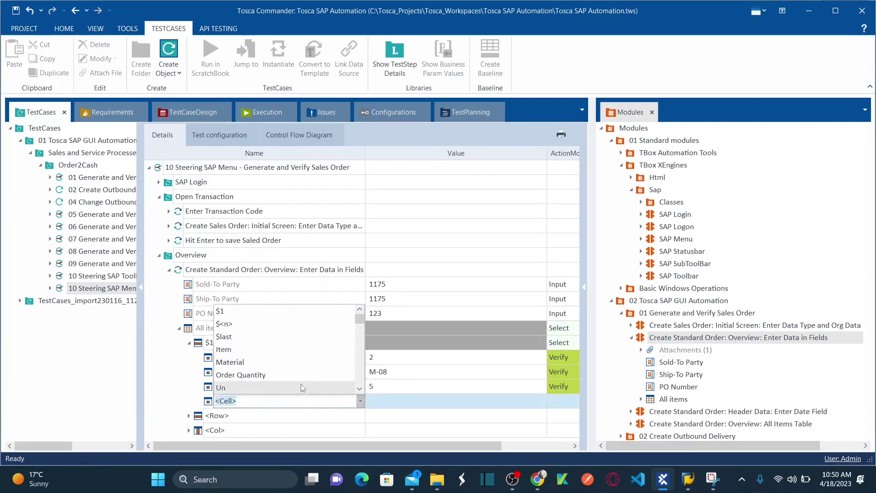
left_click(285, 391)
left_click(393, 405)
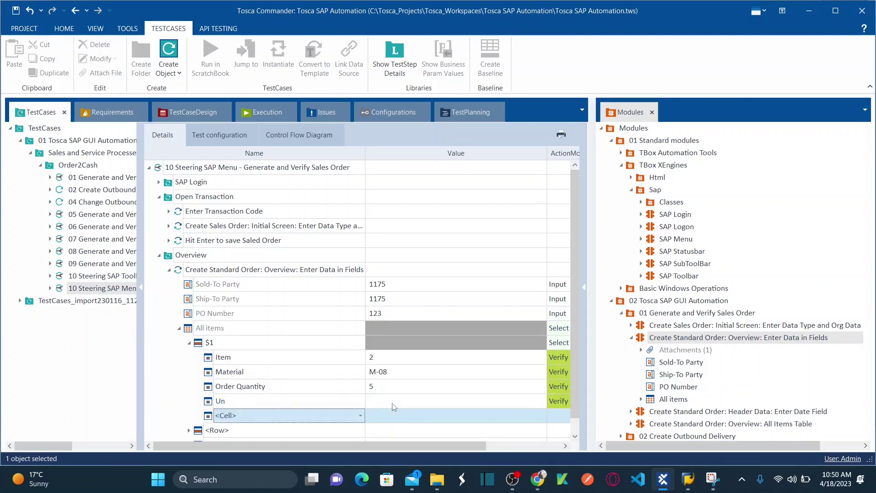
left_click(401, 405)
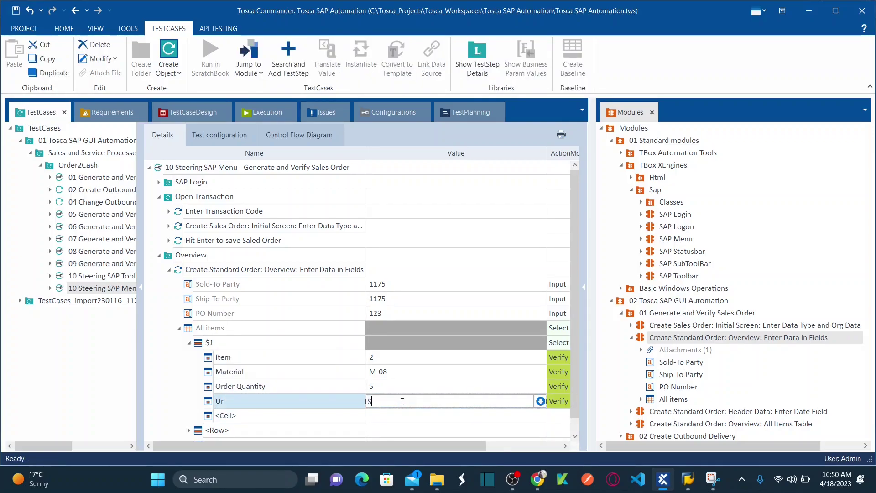
left_click(434, 386)
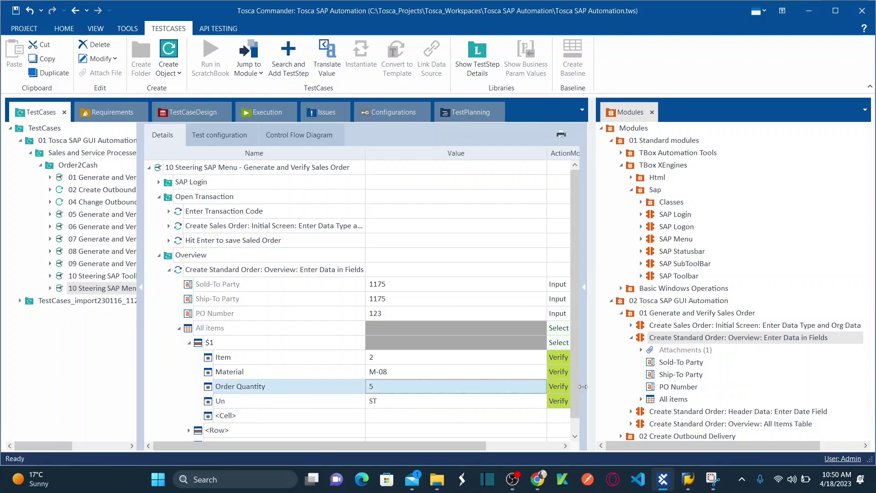
left_click_drag(592, 354, 690, 365)
Step: Switch the Item and Material cells' action mode from Verify to Input
left_click(577, 358)
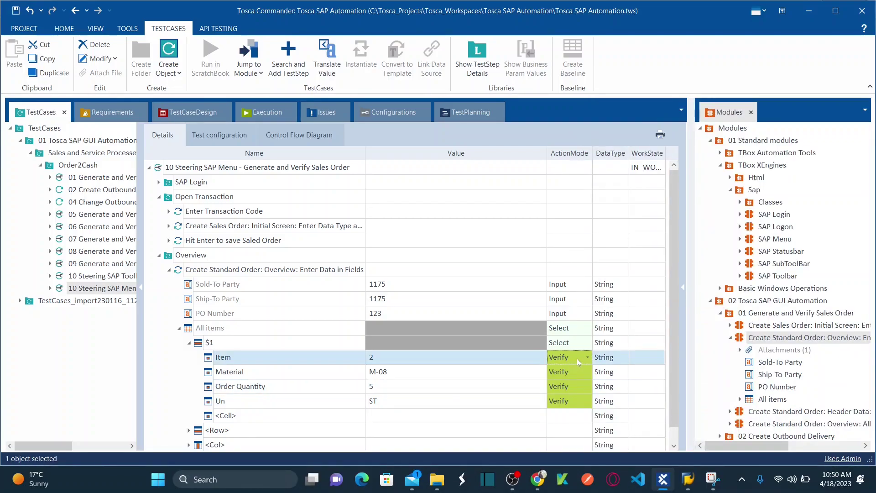
left_click(586, 358)
left_click(574, 372)
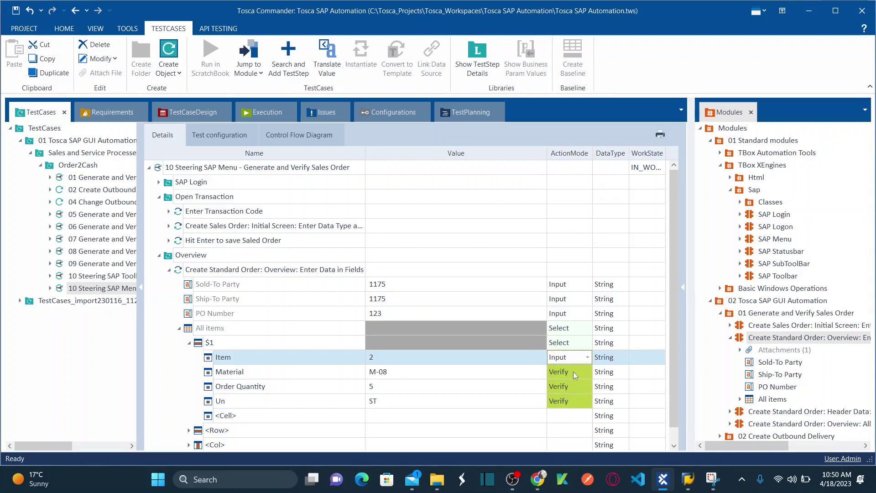
left_click(579, 372)
left_click(587, 372)
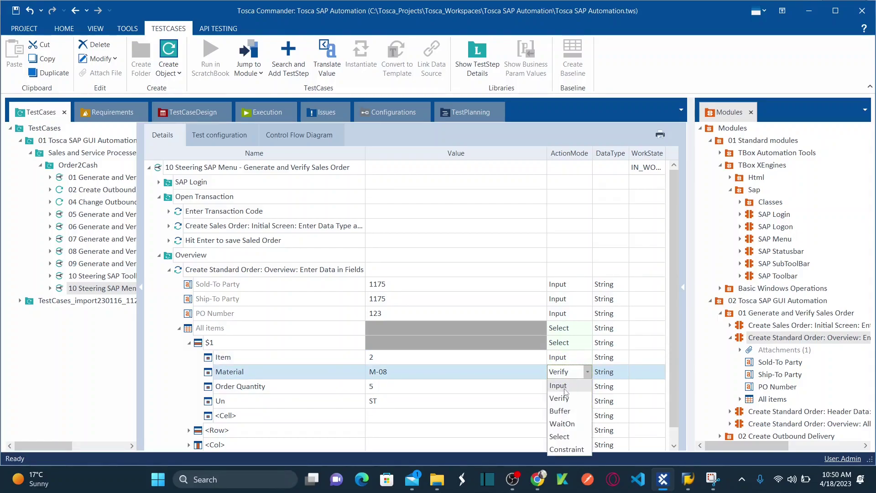
left_click(566, 386)
Step: Switch the Order Quantity and Un cells' action mode to Input as well
left_click(588, 389)
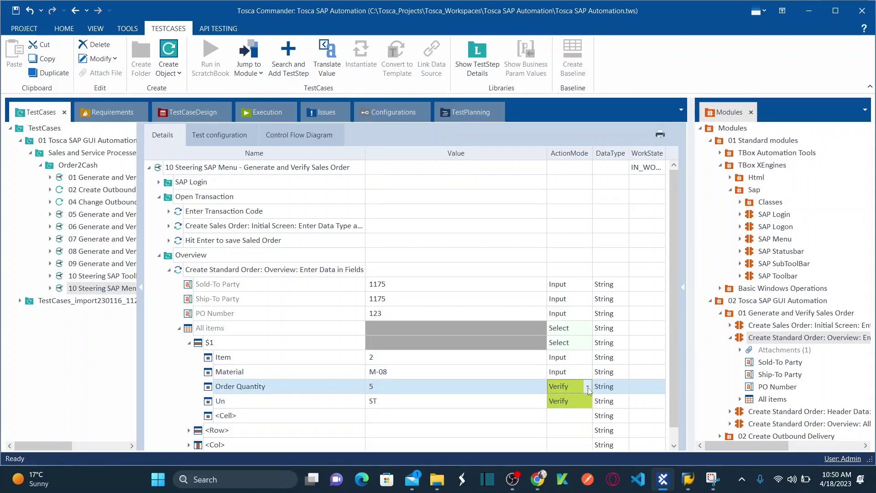
left_click(587, 386)
left_click(573, 310)
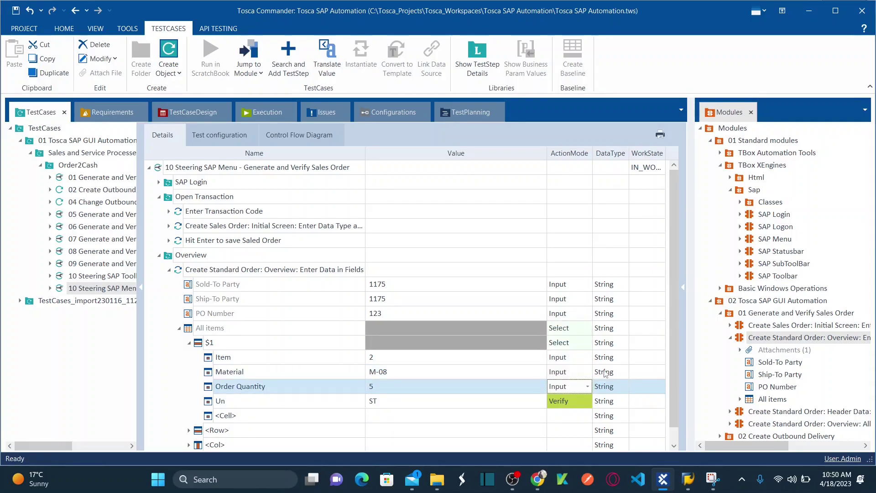
left_click(588, 401)
left_click(588, 401)
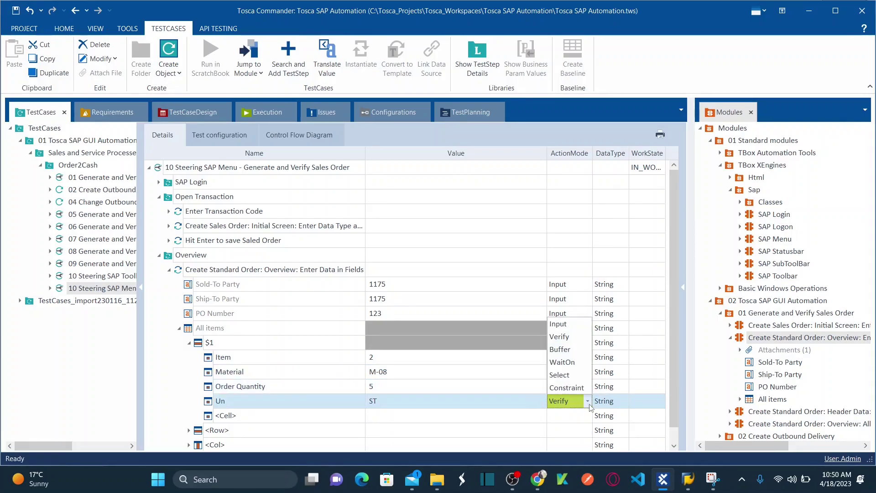
left_click(578, 325)
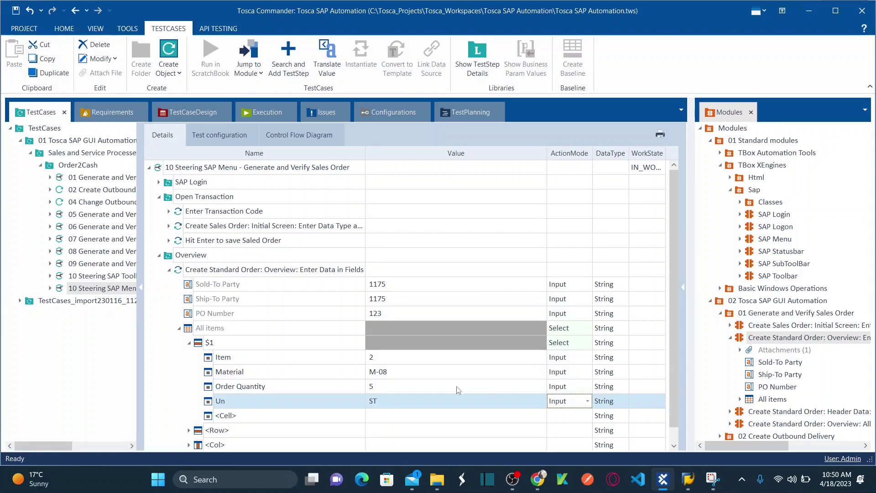
left_click(441, 390)
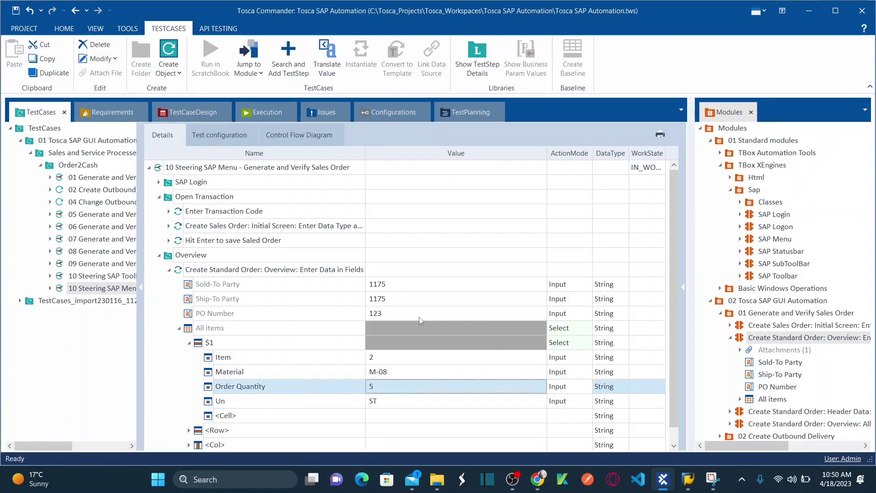
scroll(677, 223, "down", 1)
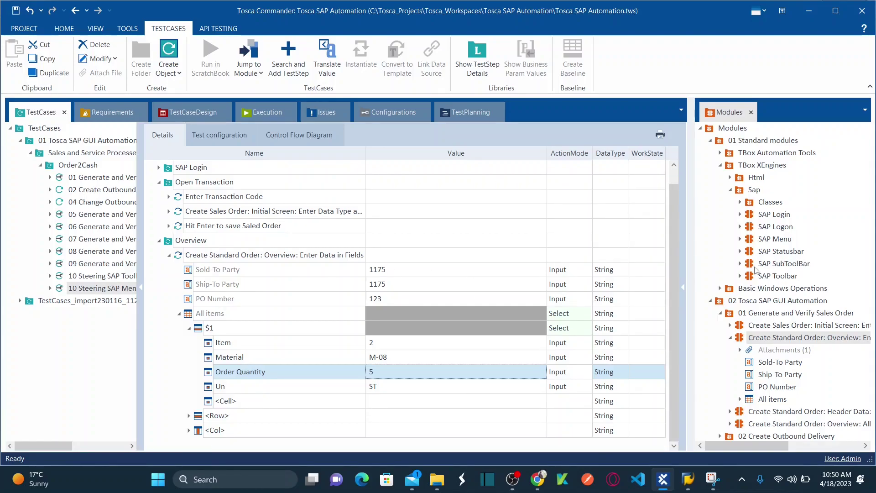
Step: Add an SAP Toolbar step to Overview and name it 'Hit ENter'
left_click_drag(752, 277, 203, 243)
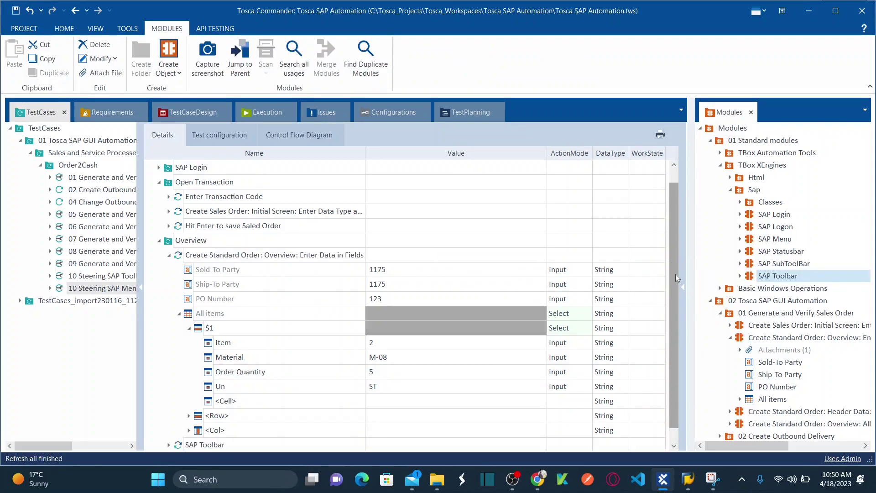
scroll(674, 266, "down", 1)
left_click(238, 429)
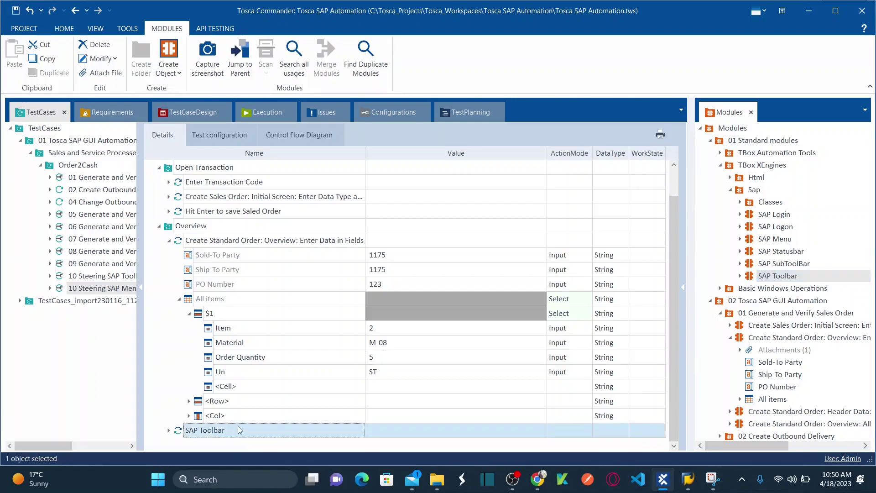
left_click(237, 426)
type("Hit ENter")
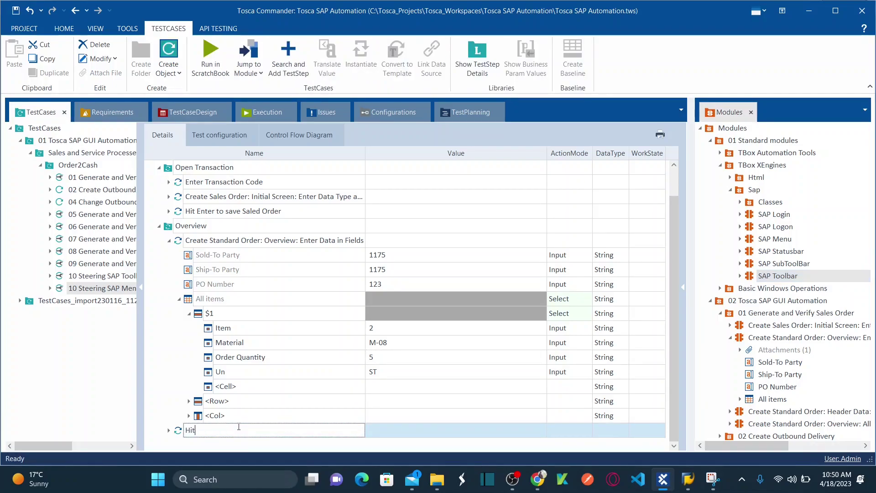
left_click(169, 432)
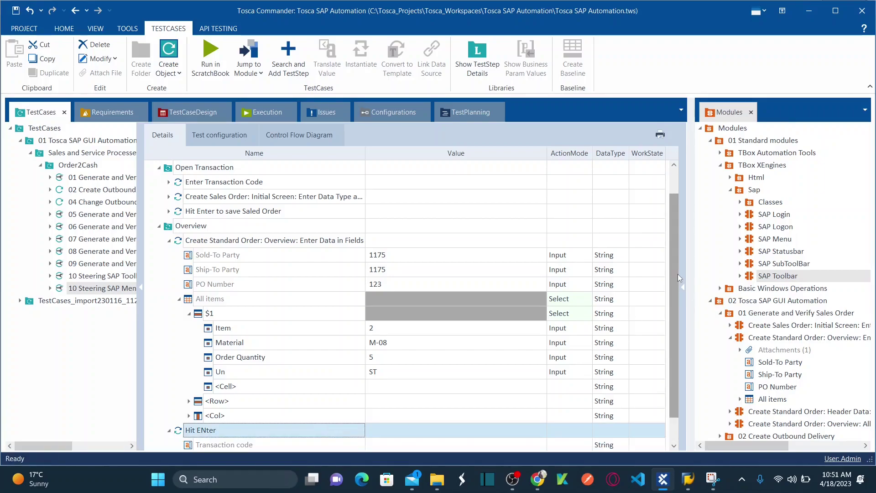
Step: Set the Hit ENter step's Buttons value to Enter
scroll(676, 270, "down", 1)
left_click(515, 430)
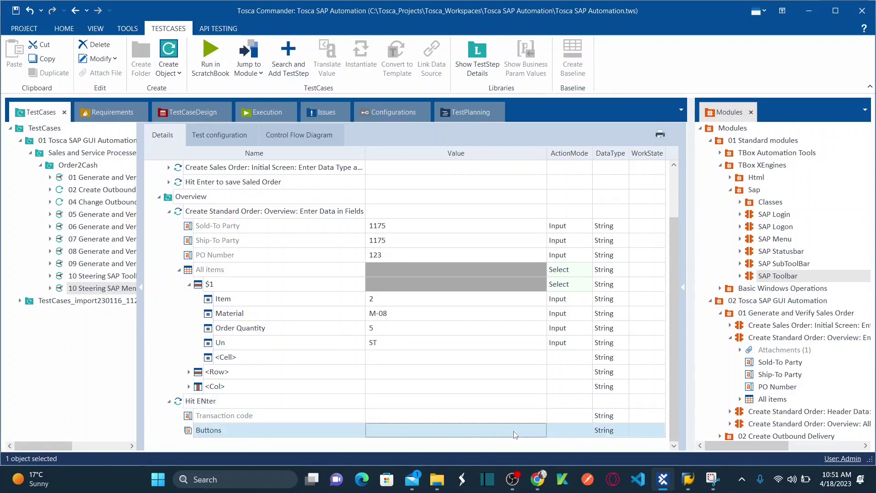
left_click(531, 431)
left_click(529, 432)
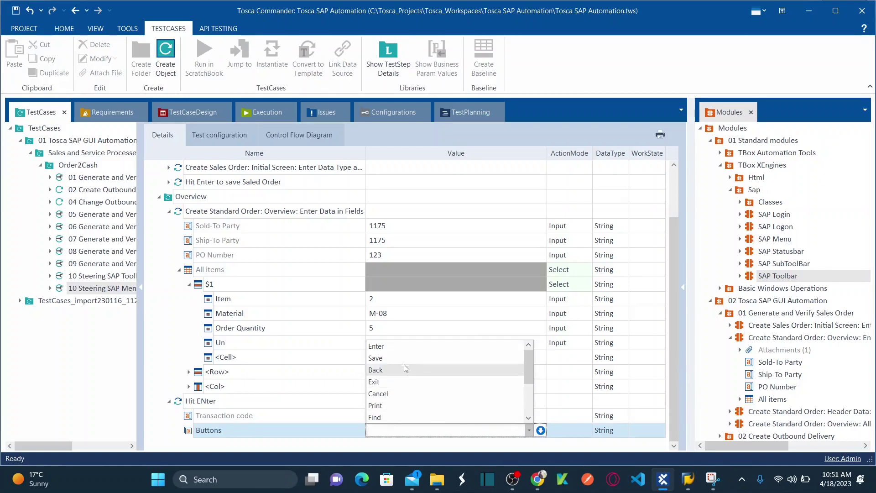
left_click(421, 347)
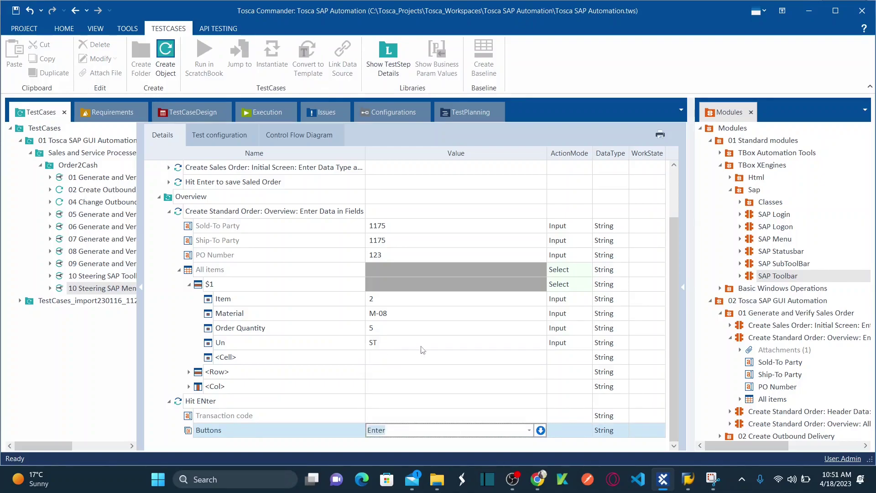
left_click(477, 390)
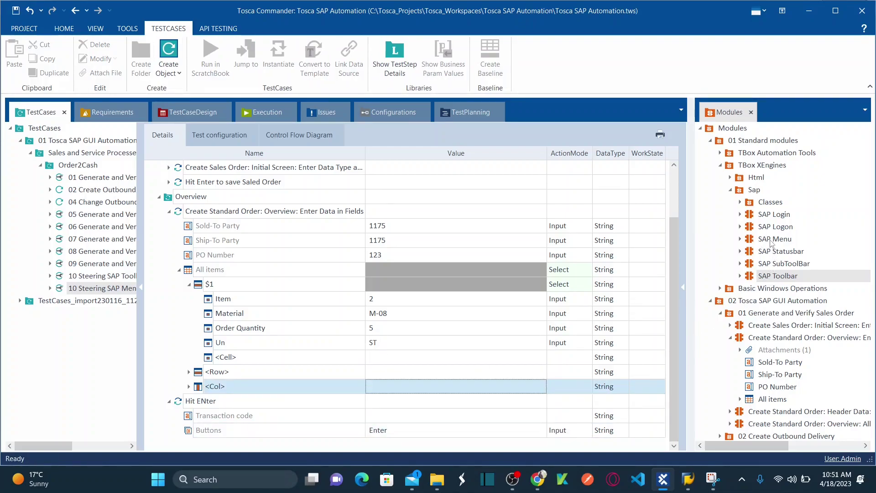
left_click(752, 241)
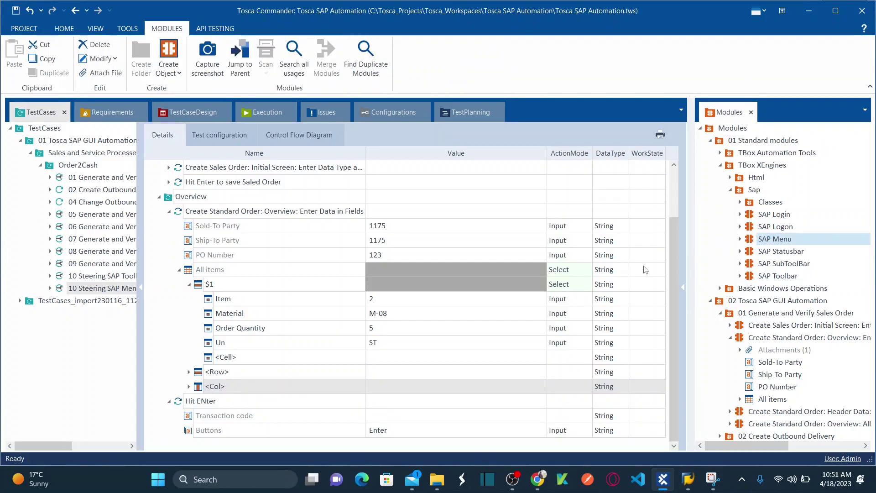
Step: Check the header menu path in SAP, then add and expand an SAP Menu step
key("alt+Tab")
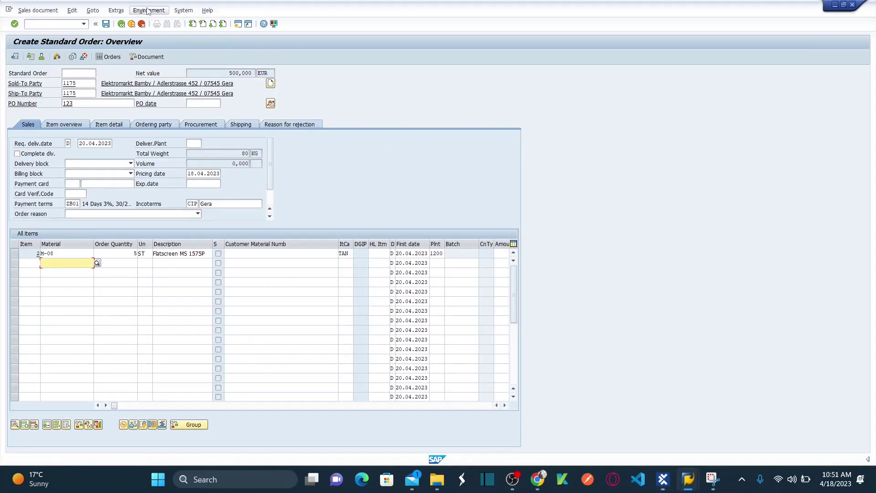
left_click(93, 10)
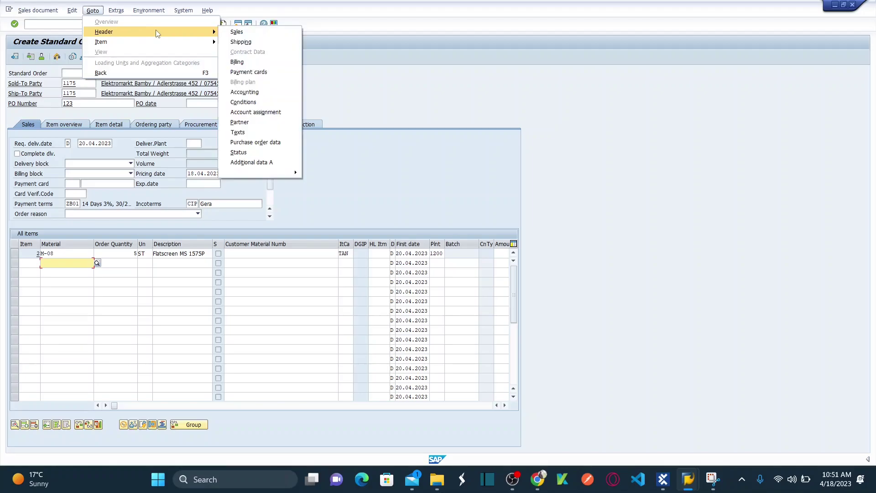
key("alt+Tab")
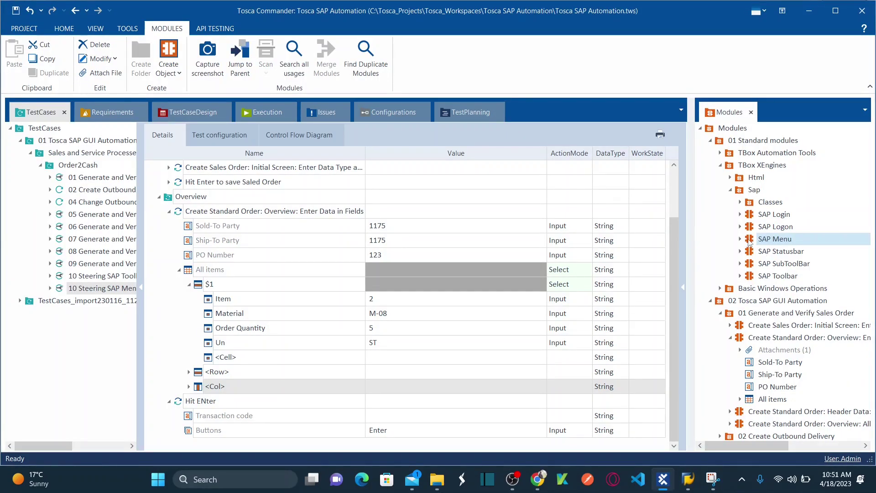
left_click_drag(749, 242, 190, 201)
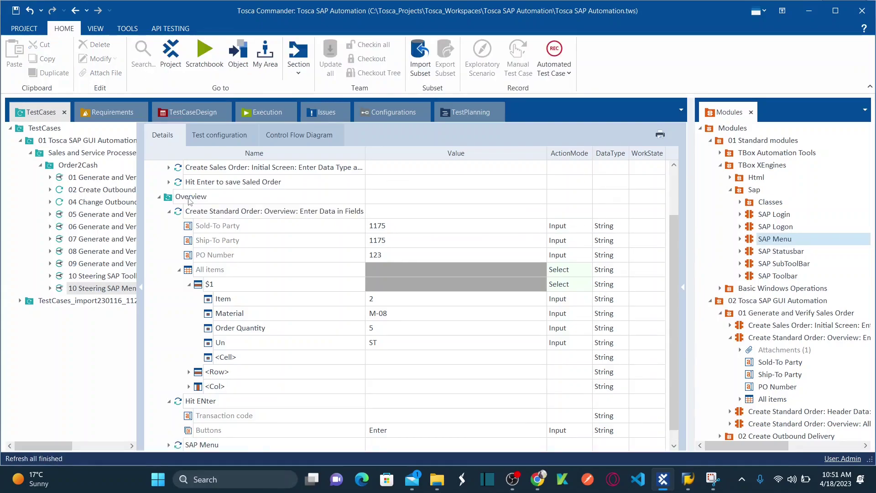
scroll(674, 283, "down", 1)
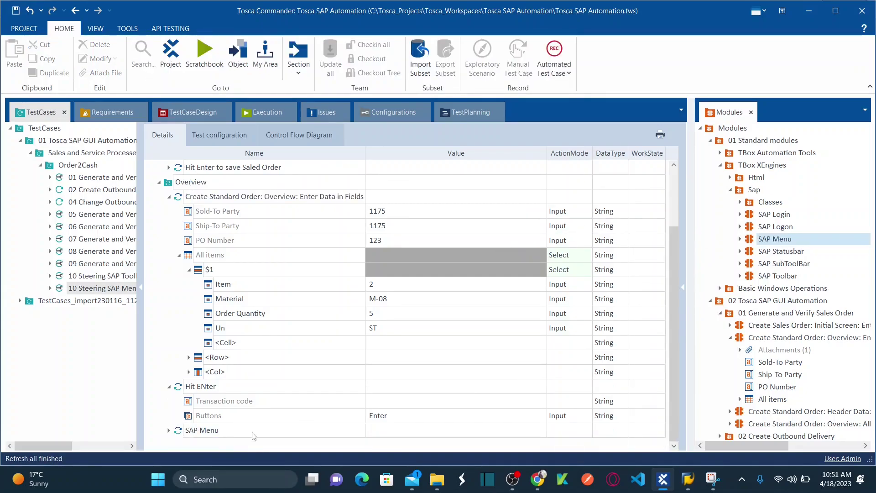
left_click(169, 431)
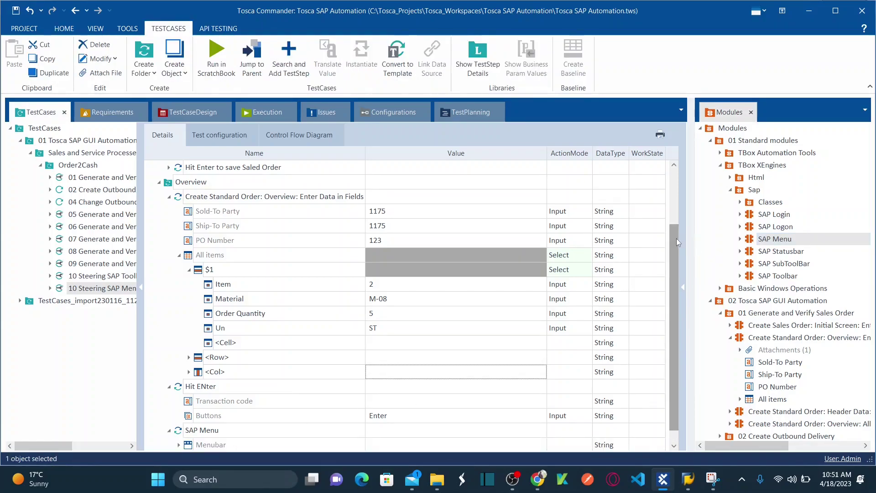
Step: Select the Menubar value cell and recheck the menu path in SAP
scroll(673, 258, "down", 1)
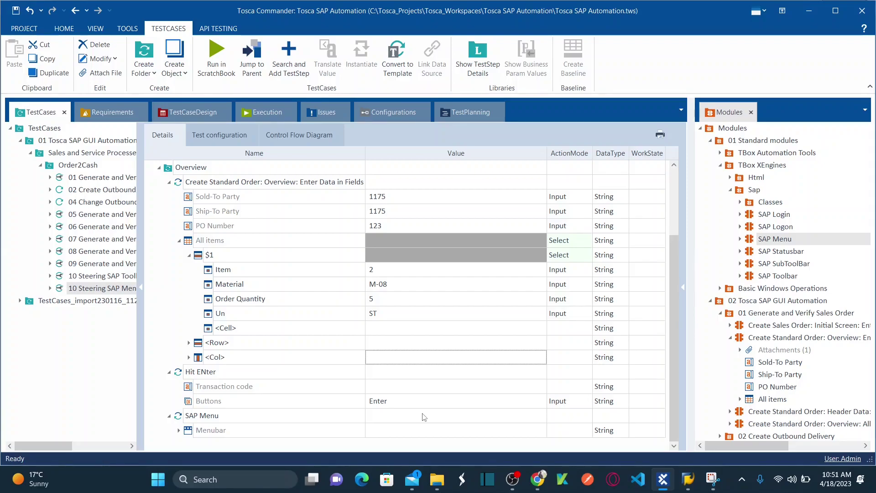
left_click(513, 479)
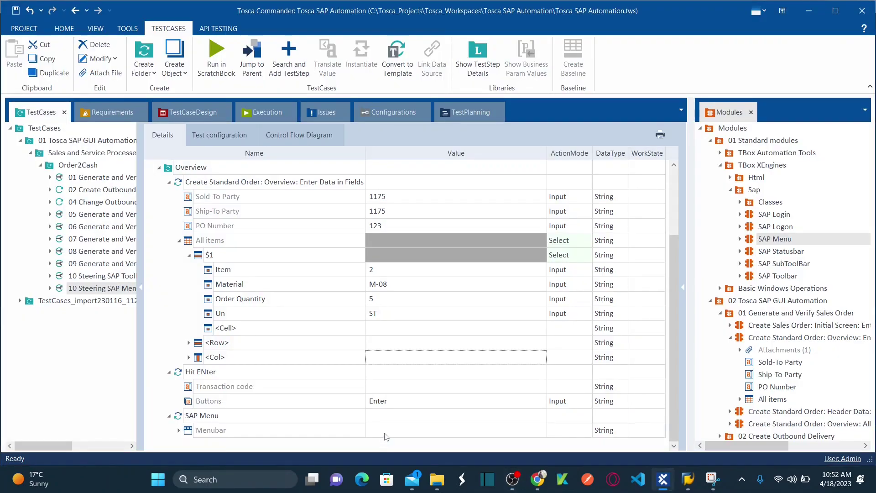
left_click(386, 437)
key("alt+Tab")
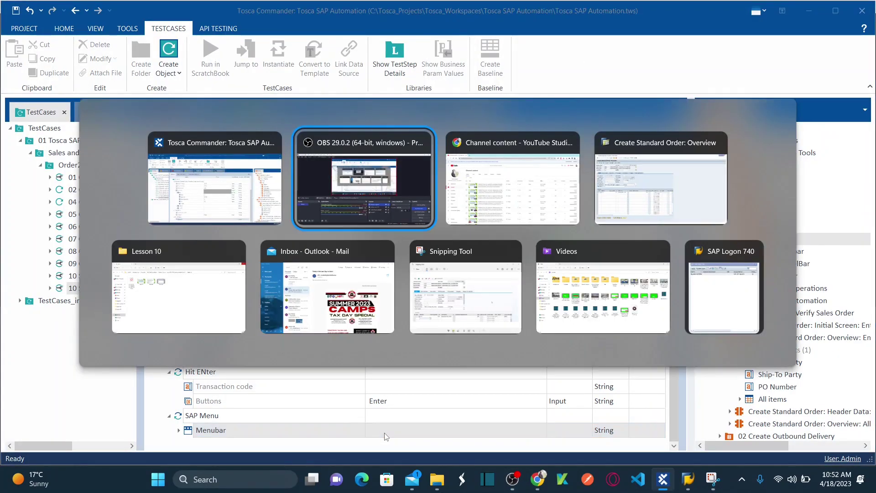
key("alt+Tab")
key("alt+Tab")
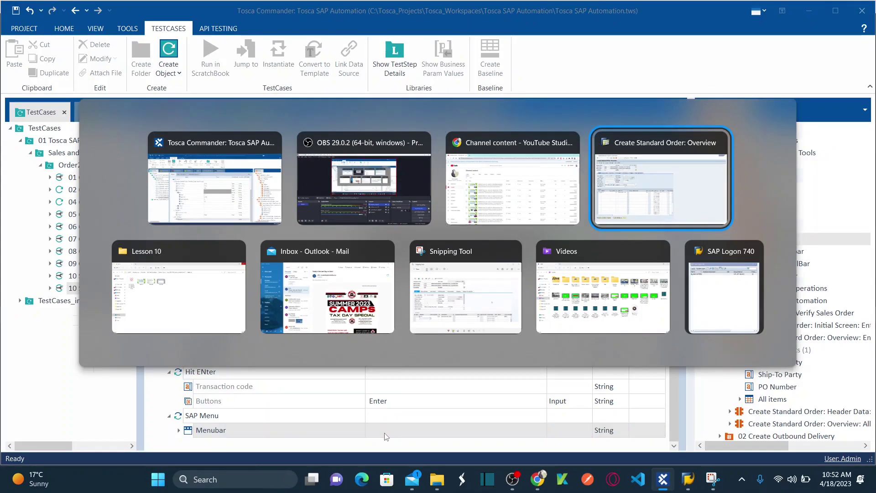
left_click(93, 10)
key("alt+Tab")
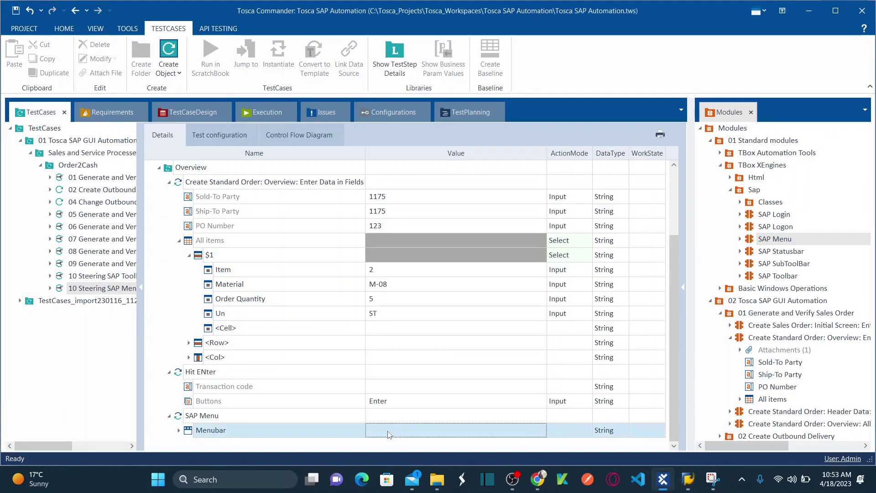
Step: Start the Menubar value with 'G' while checking the Goto menu levels in SAP
left_click(390, 434)
type("Goto->")
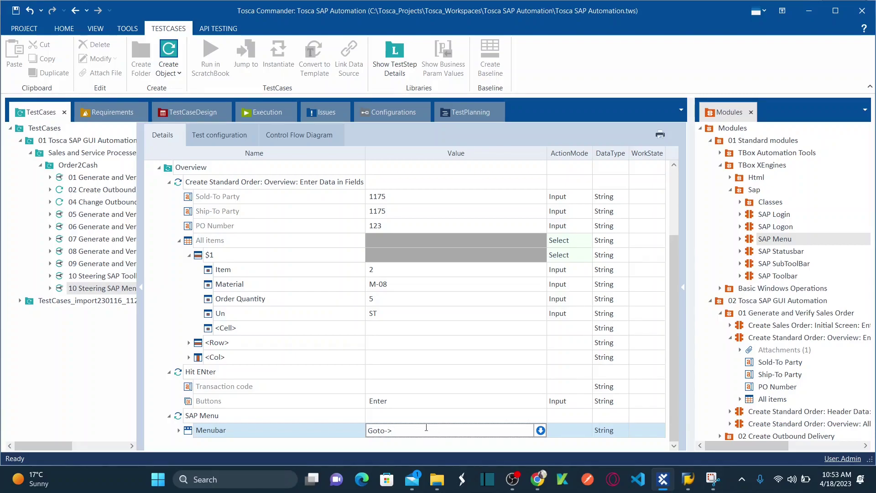
key("F6")
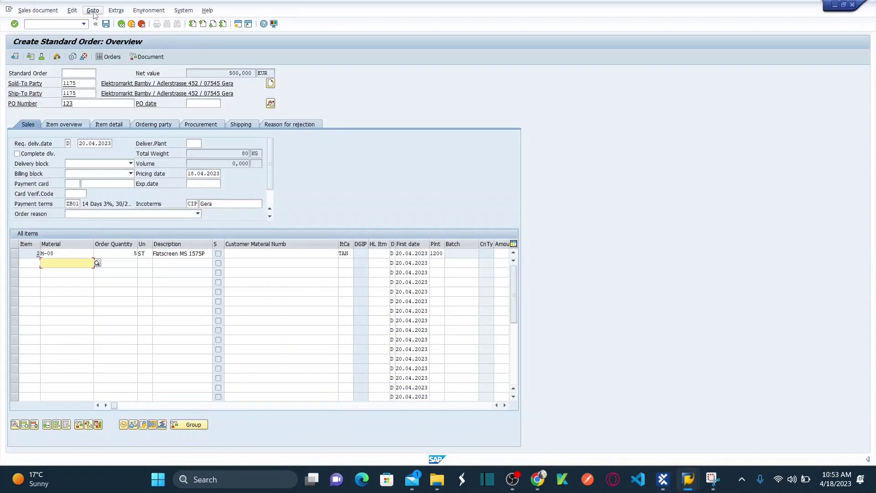
left_click(93, 11)
left_click(142, 38)
key("alt+Tab")
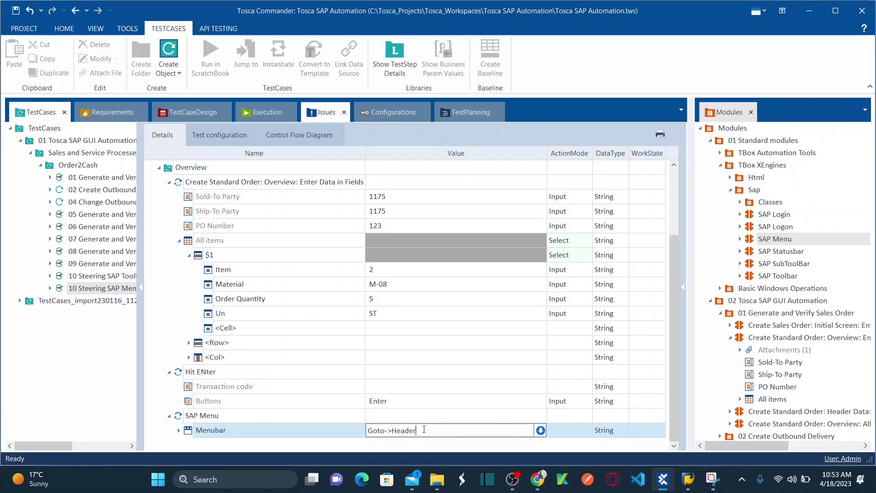
Step: Complete and commit the Menubar value as Goto->Header->Sales
key("alt+Tab")
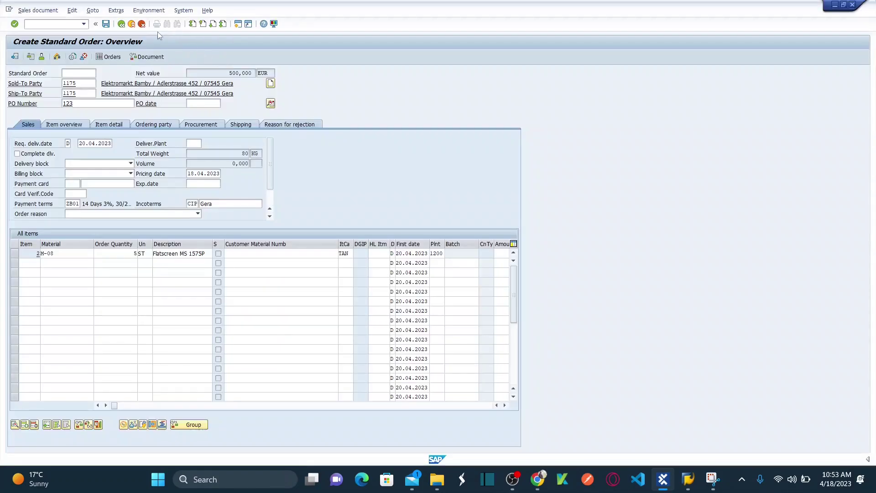
left_click(93, 10)
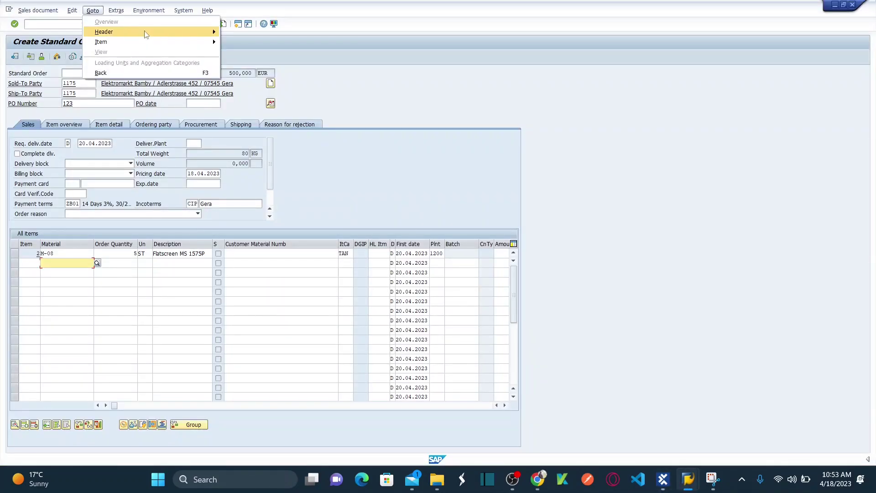
mouse_move(167, 36)
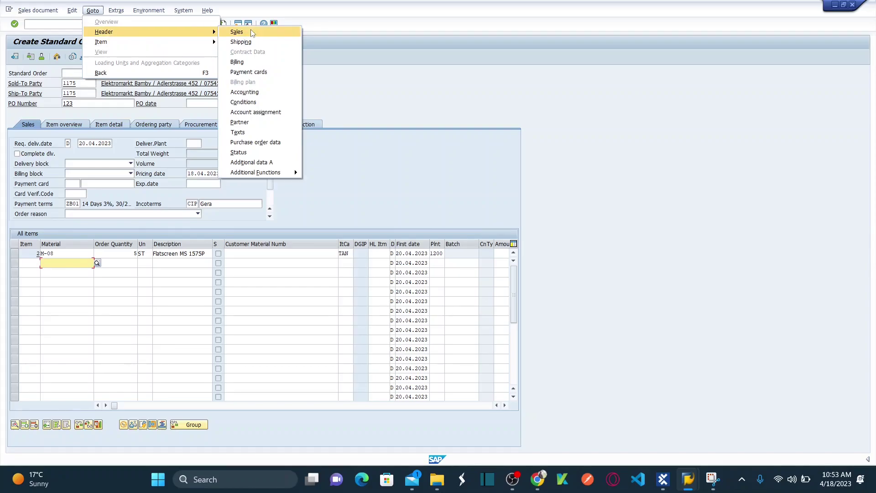
key("alt+Tab")
type("->Sa")
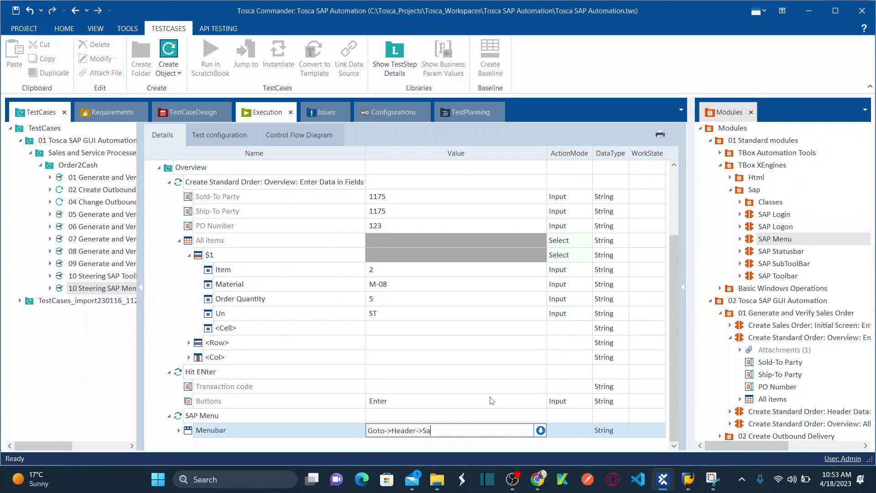
key("Return")
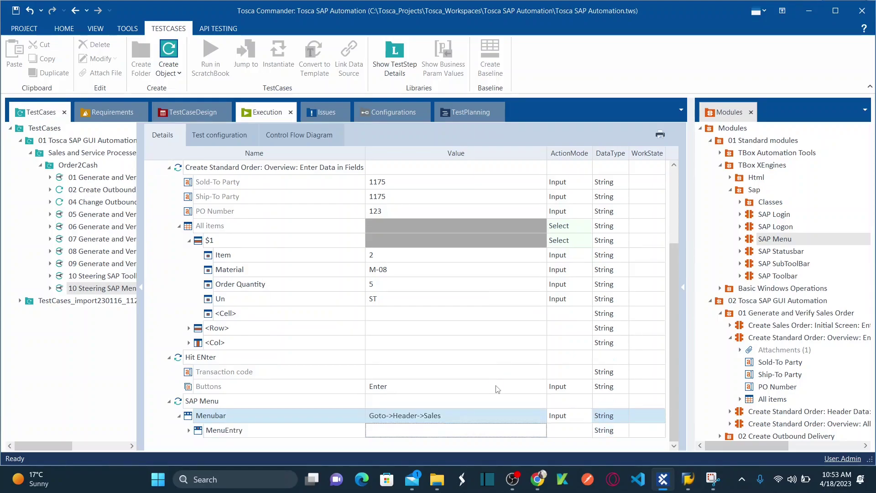
left_click(498, 388)
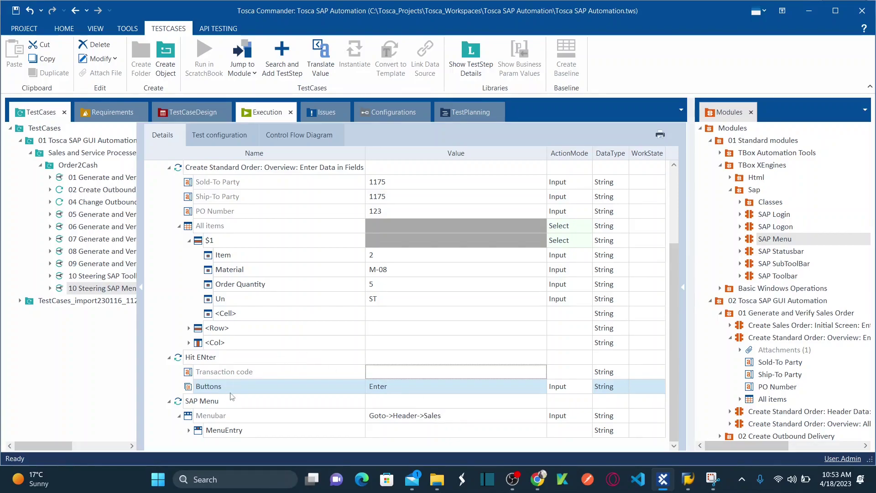
left_click(214, 403)
key("F6")
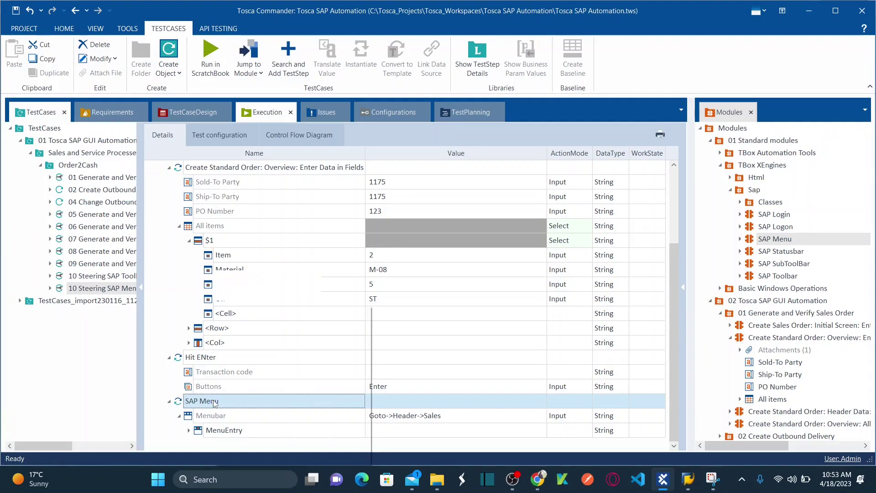
Step: Run only the SAP Menu step in ScratchBook, check Header Data, then go back with F3
right_click(216, 402)
left_click(269, 361)
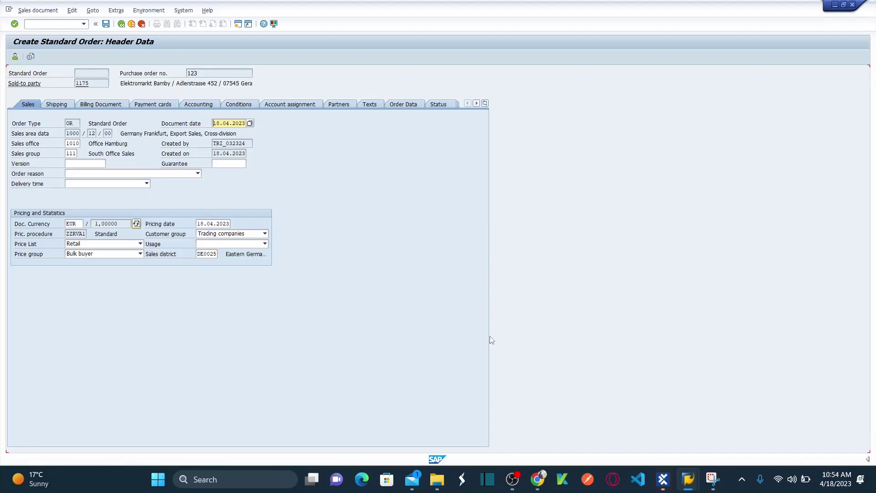
key("F3")
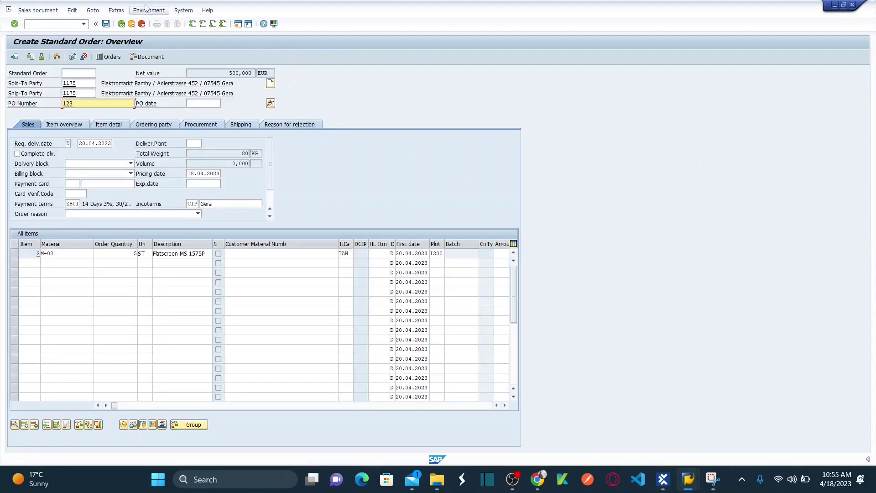
Step: Close the open SAP menu and return to Tosca Commander's SAP Menu module
left_click(116, 10)
mouse_move(93, 10)
left_click(640, 182)
left_click(73, 10)
left_click(665, 479)
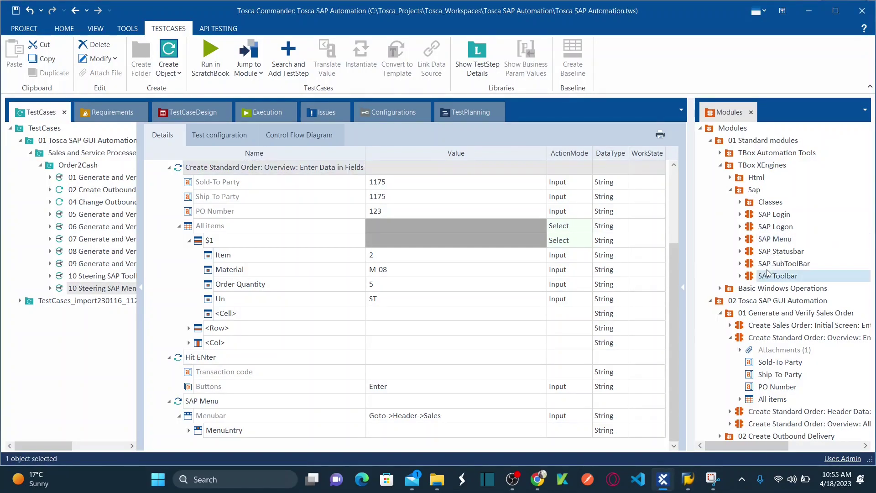
left_click(768, 242)
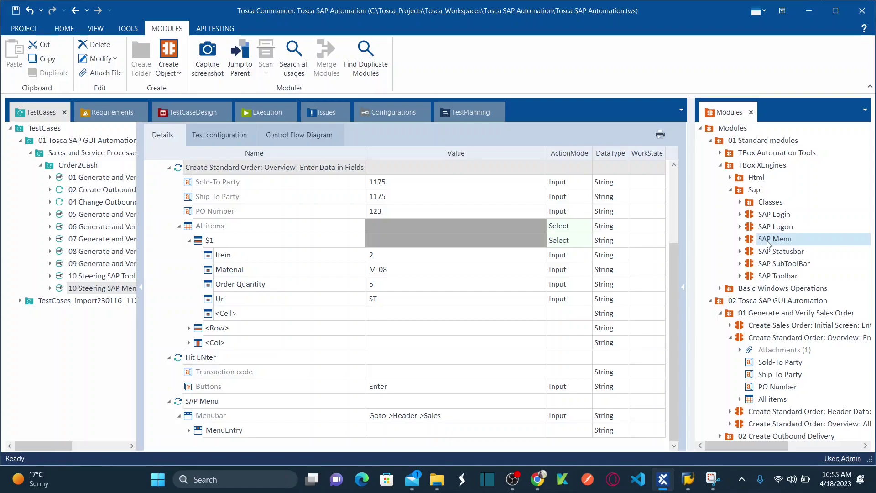